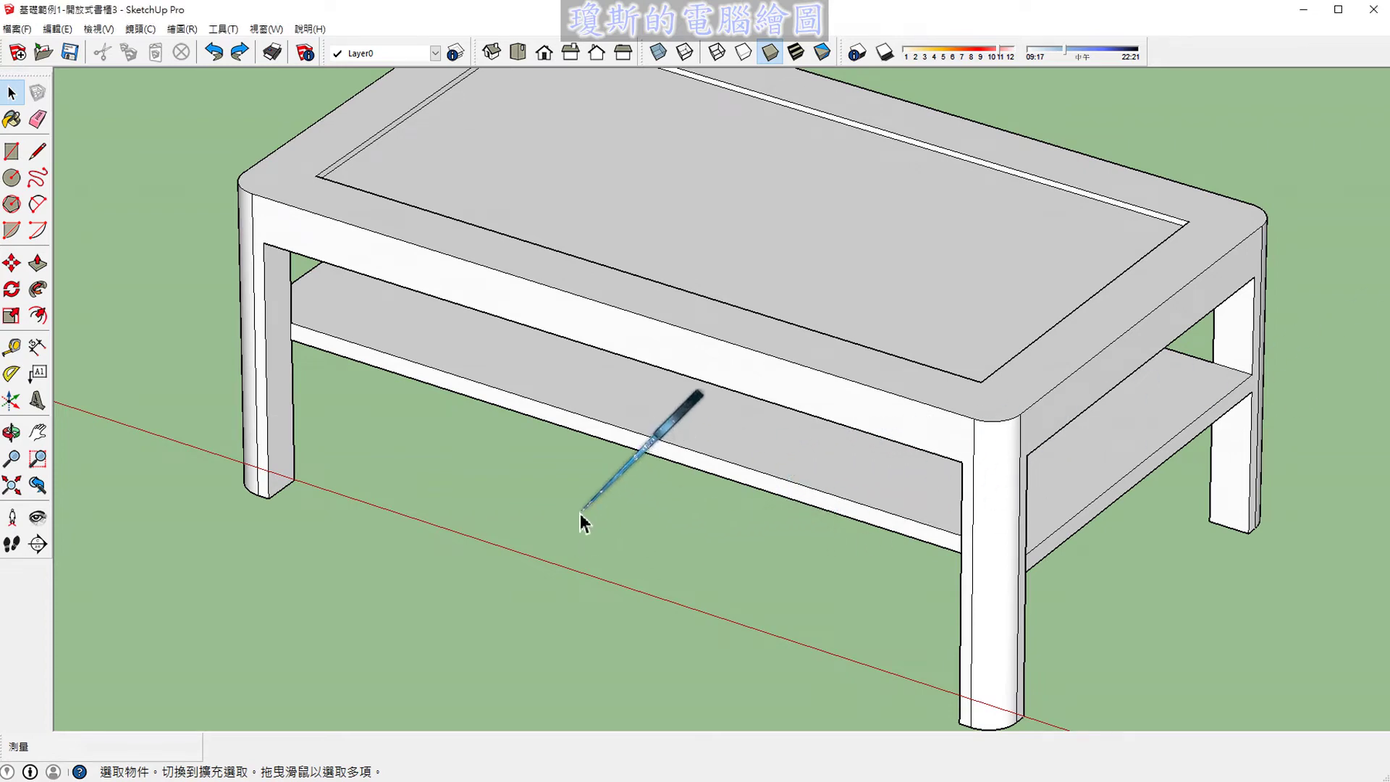
# Step: Zoom and pan in on the lower shelf's front edge where it meets the left leg
pyautogui.scroll(3, 528, 507)
pyautogui.scroll(3, 380, 428)
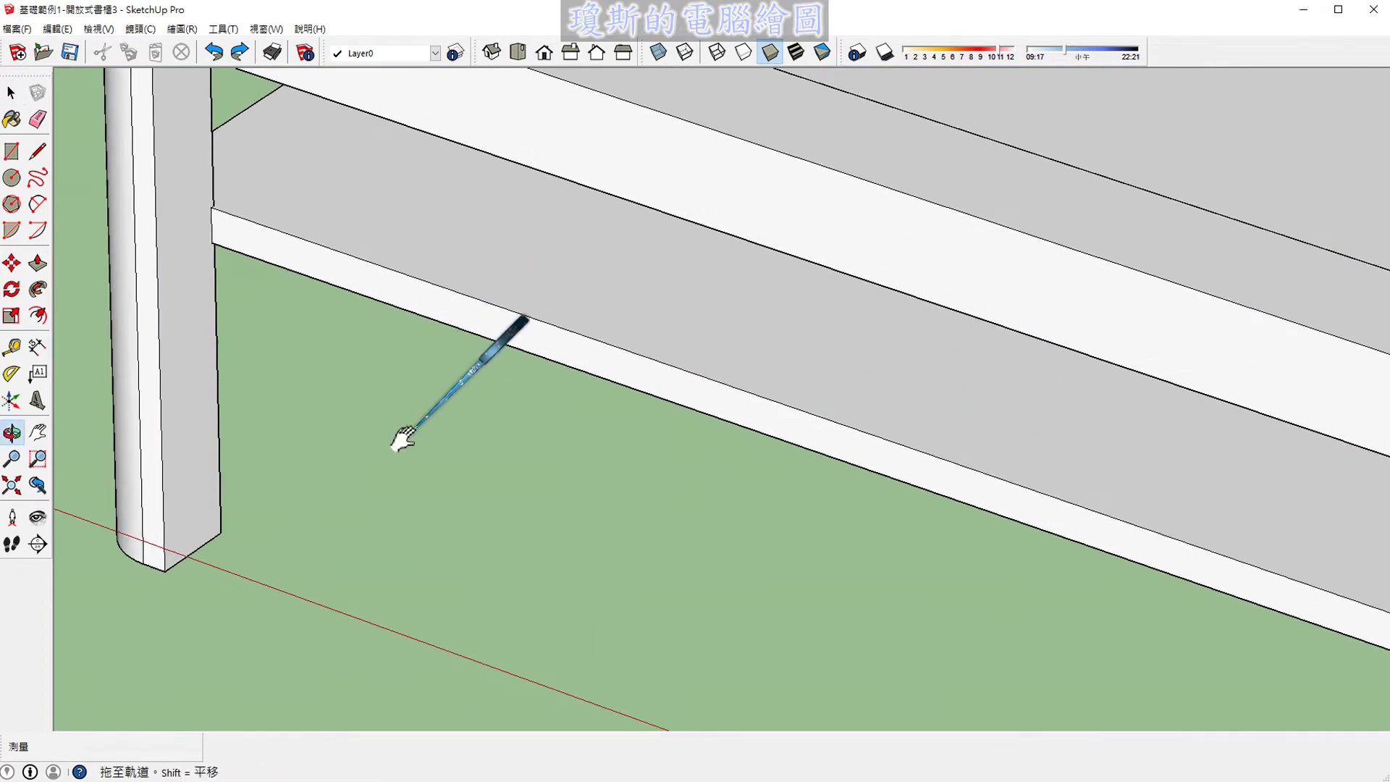
pyautogui.moveTo(399, 439)
pyautogui.keyDown('shift'); pyautogui.mouseDown(button='middle')
pyautogui.moveTo(512, 463)
pyautogui.moveTo(481, 431)
pyautogui.mouseUp(button='middle'); pyautogui.keyUp('shift')
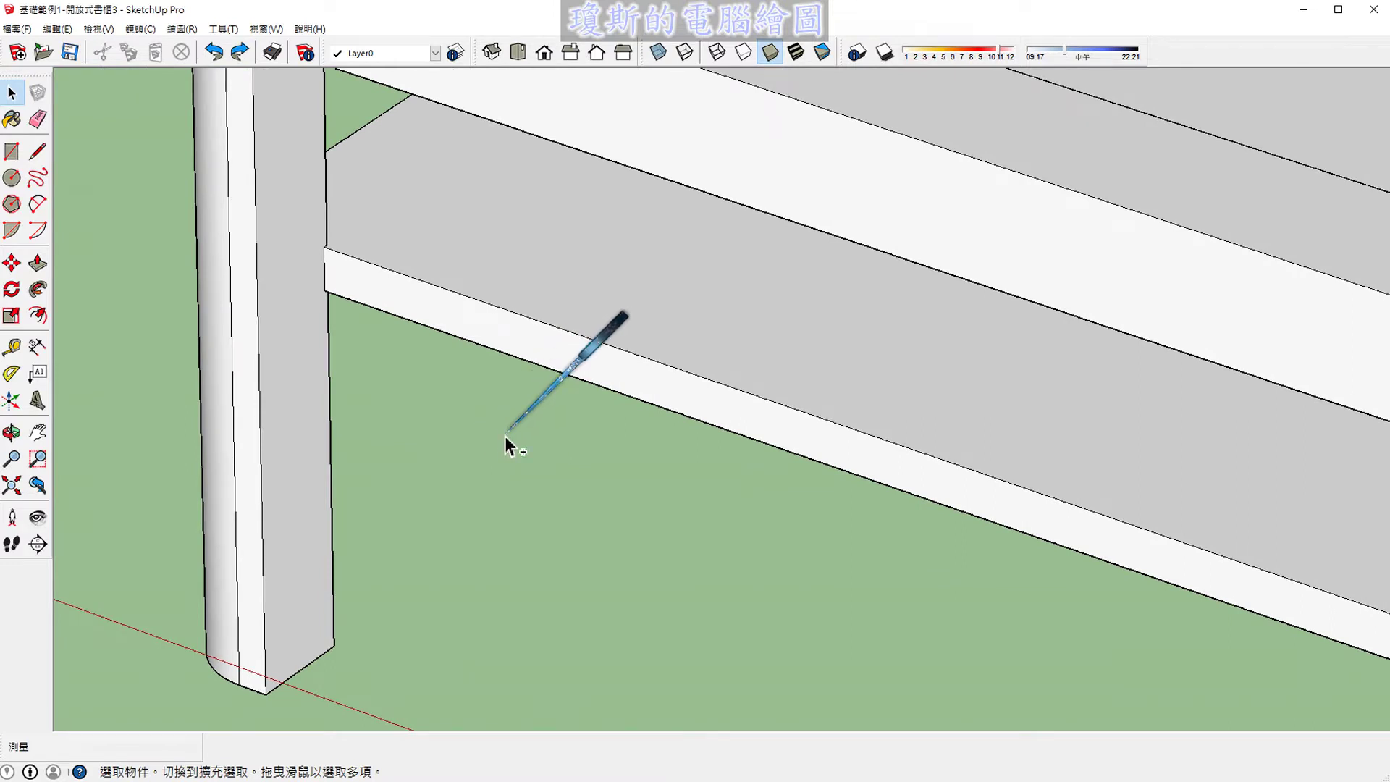
pyautogui.scroll(1, 507, 444)
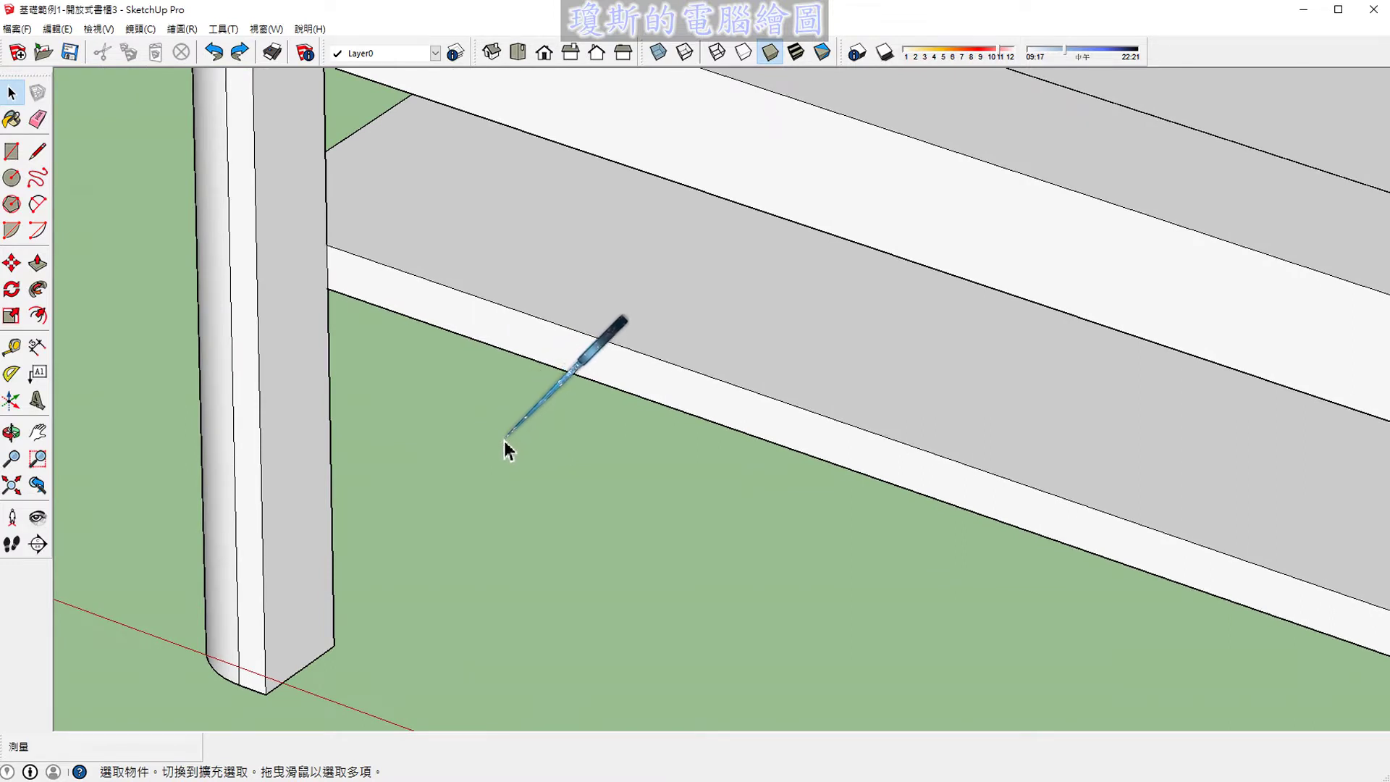
pyautogui.moveTo(326, 250)
pyautogui.mouseDown()
pyautogui.moveTo(258, 281)
pyautogui.moveTo(253, 323)
pyautogui.moveTo(287, 297)
pyautogui.moveTo(749, 463)
pyautogui.mouseUp()
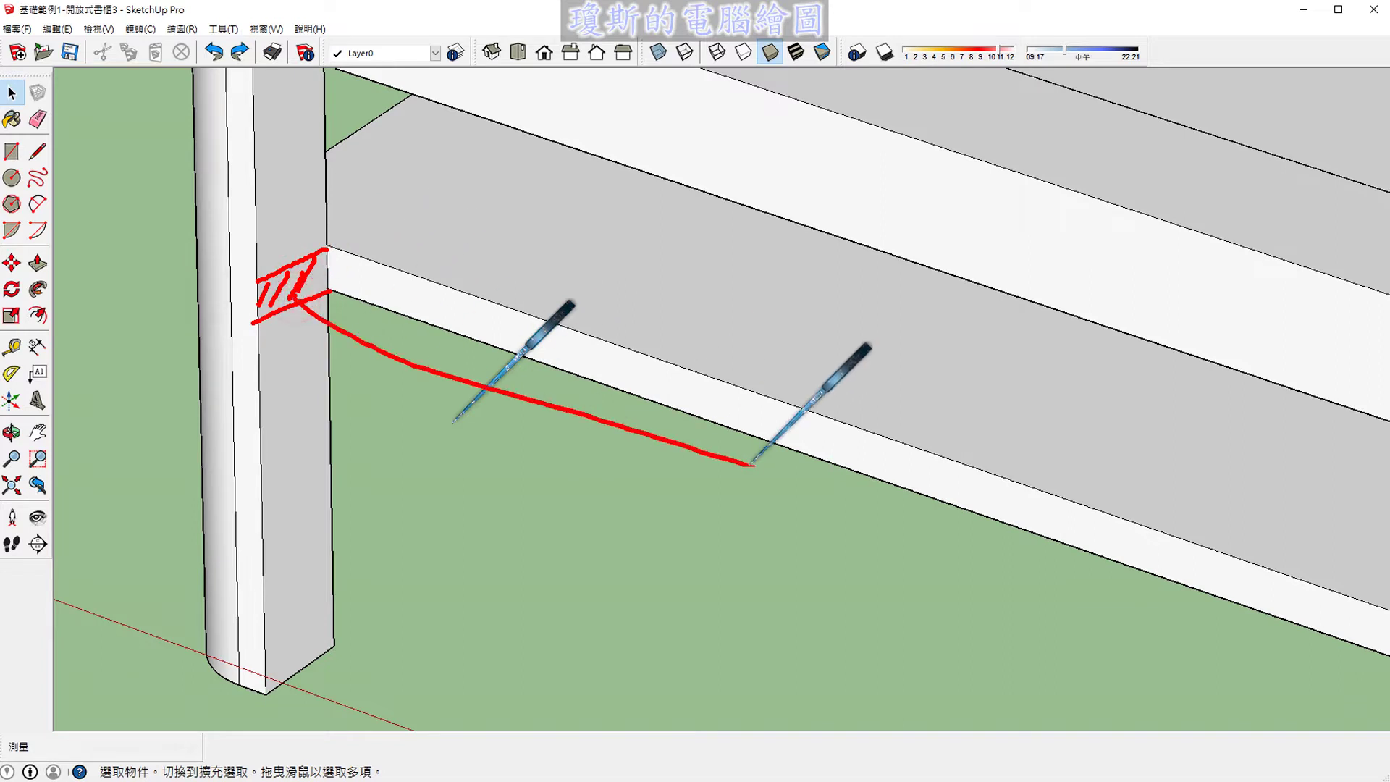
pyautogui.moveTo(692, 424); pyautogui.dragTo(652, 494)
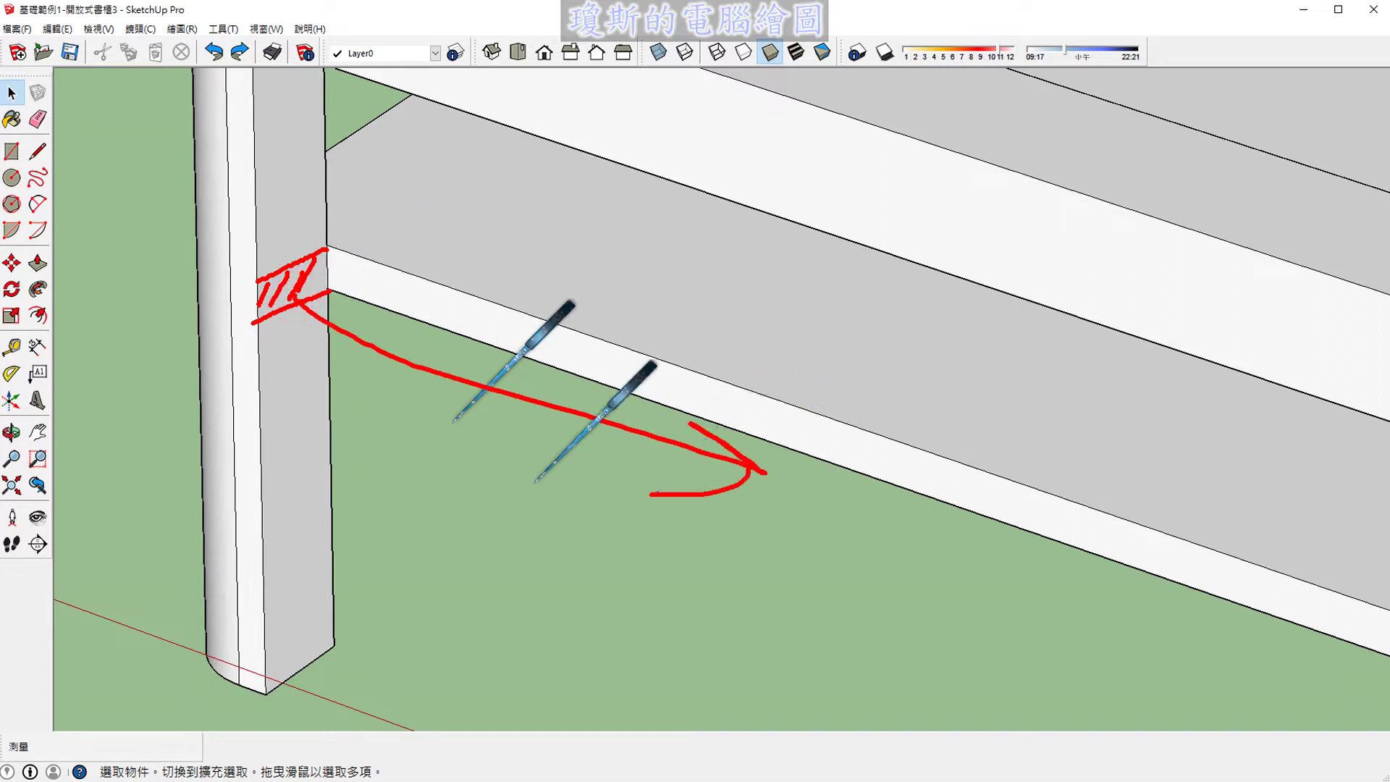
pyautogui.press('Escape')
pyautogui.moveTo(529, 356)
pyautogui.mouseDown()
pyautogui.moveTo(577, 337)
pyautogui.moveTo(592, 353)
pyautogui.mouseUp()
pyautogui.moveTo(610, 378)
pyautogui.mouseDown()
pyautogui.moveTo(659, 370)
pyautogui.moveTo(683, 390)
pyautogui.mouseUp()
pyautogui.moveTo(746, 418); pyautogui.dragTo(781, 407)
pyautogui.moveTo(655, 399); pyautogui.dragTo(572, 458)
pyautogui.moveTo(579, 433); pyautogui.dragTo(627, 462)
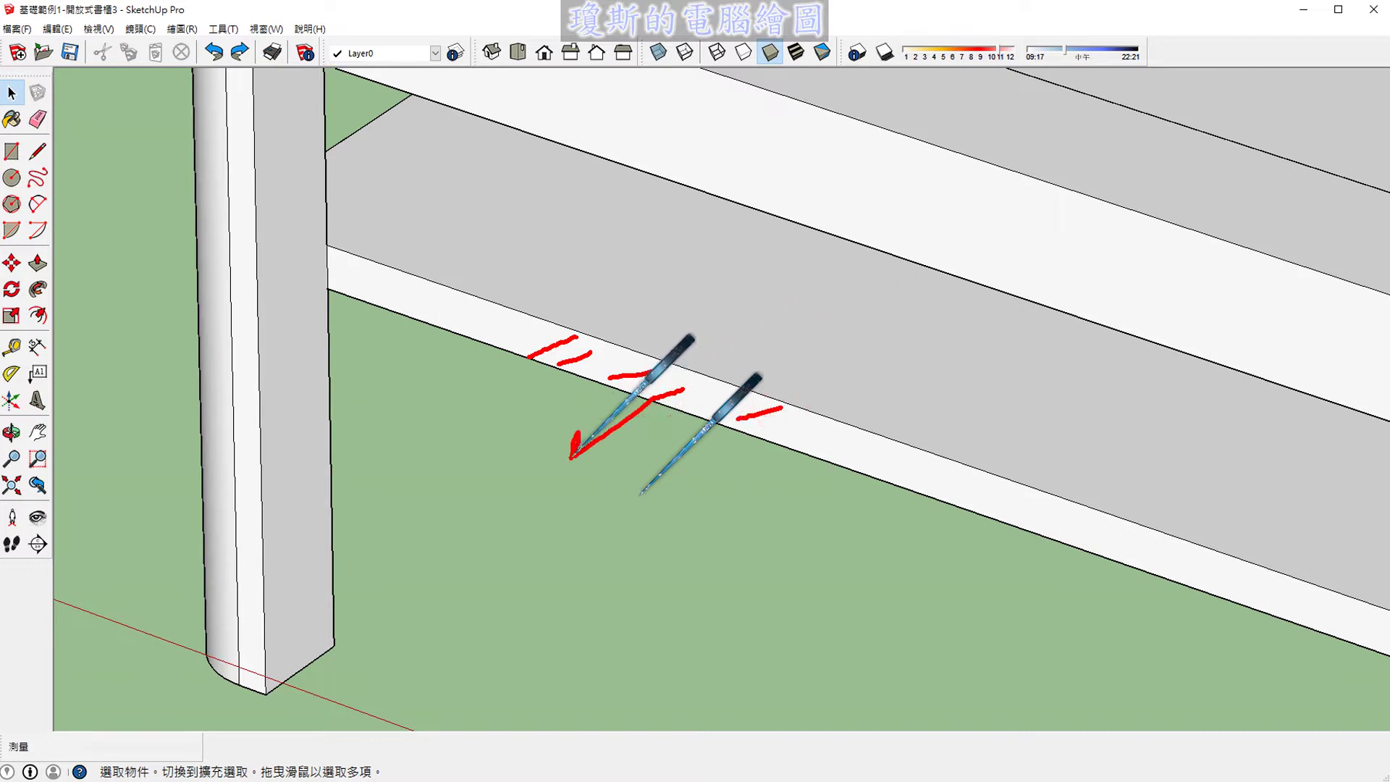
pyautogui.moveTo(397, 399)
pyautogui.mouseDown()
pyautogui.moveTo(584, 496)
pyautogui.moveTo(269, 337)
pyautogui.mouseUp()
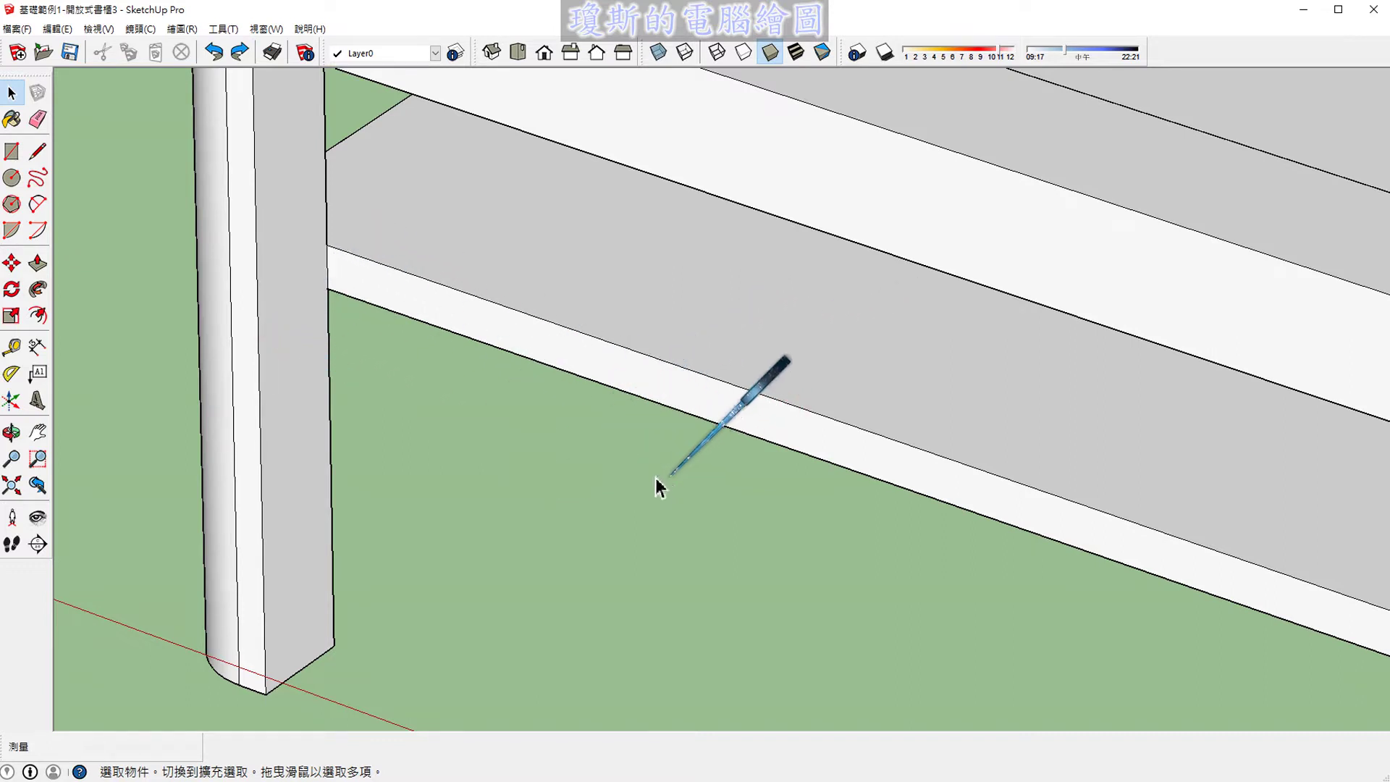
pyautogui.scroll(3, 425, 400)
pyautogui.moveTo(369, 357)
pyautogui.mouseDown(button='middle')
pyautogui.moveTo(418, 360)
pyautogui.moveTo(606, 480)
pyautogui.mouseUp(button='middle')
# Step: Draw two 7 cm lines across the leg from the shelf's top and bottom corners, then select the enclosed strip
pyautogui.press('space')
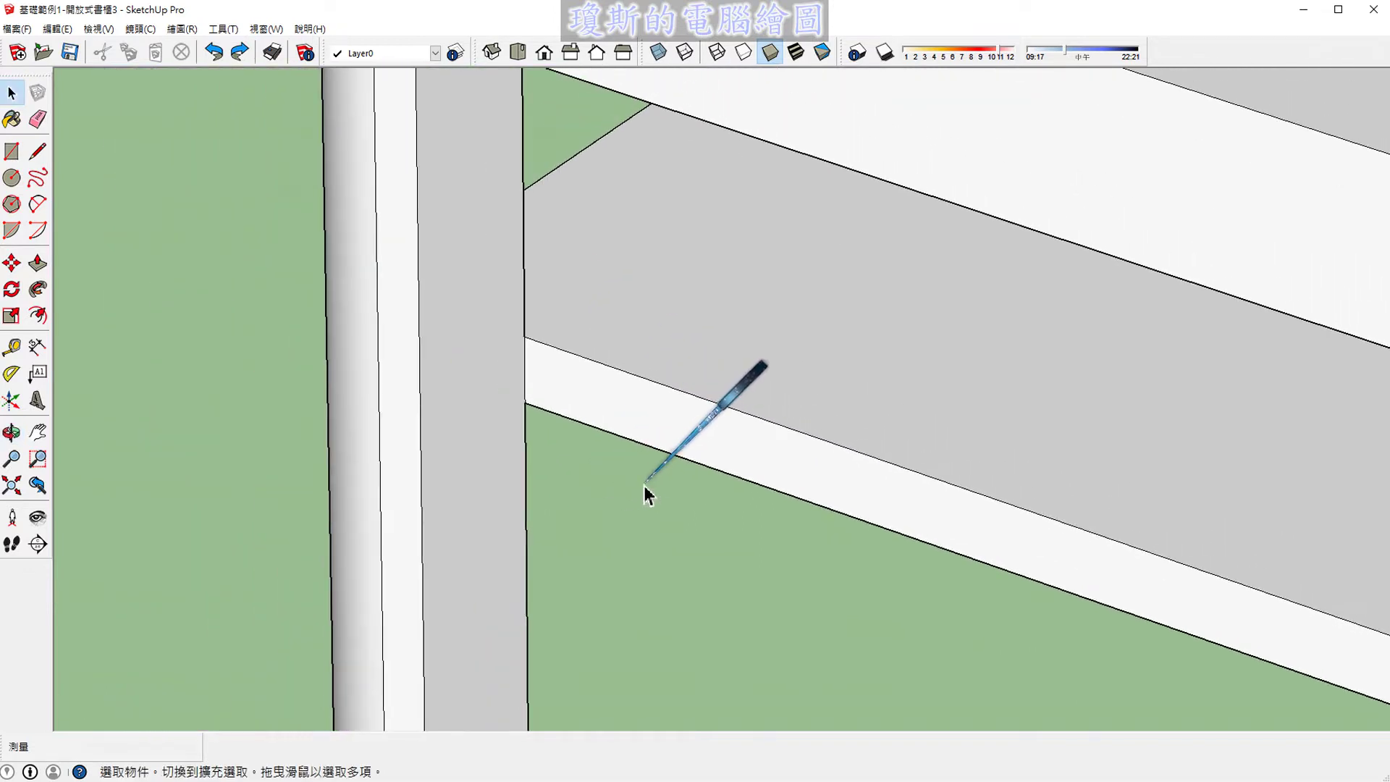
pyautogui.click(38, 155)
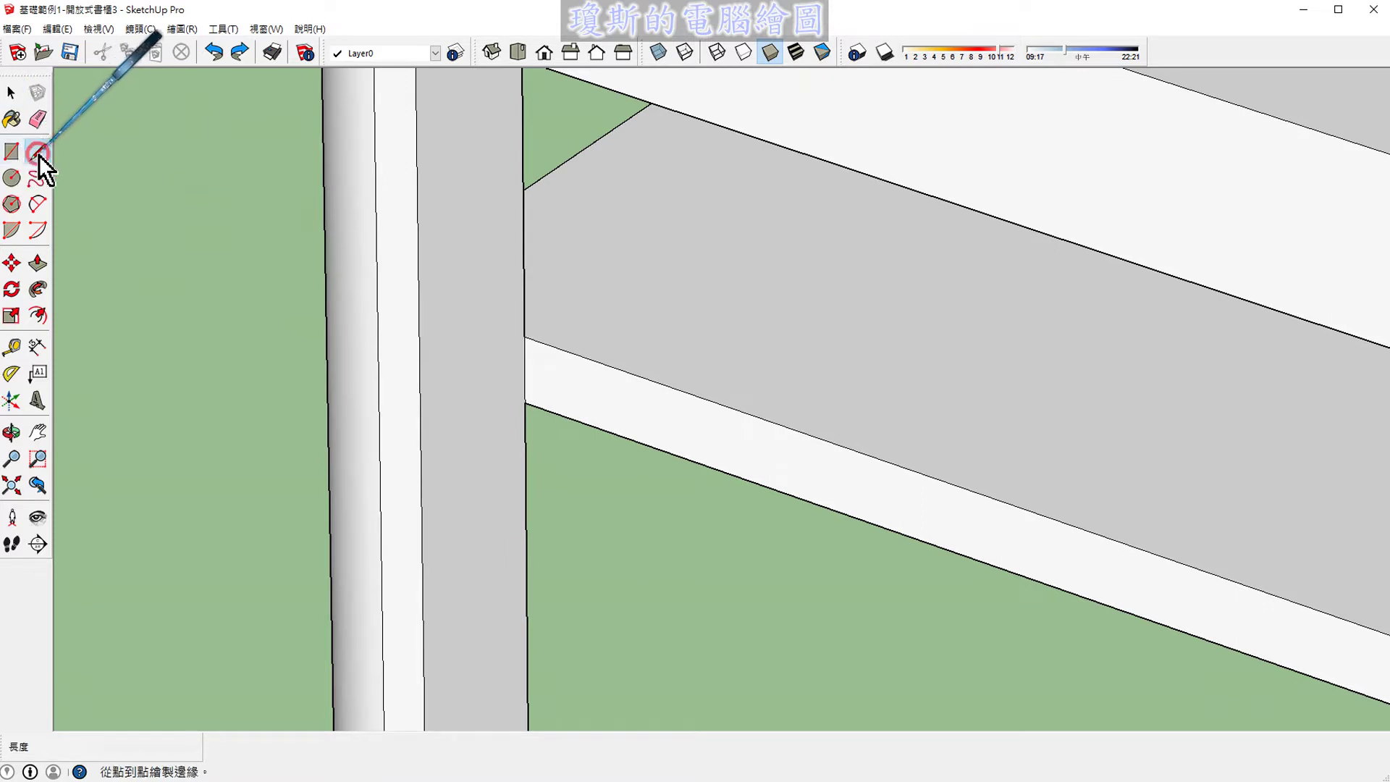
pyautogui.scroll(2, 513, 367)
pyautogui.scroll(2, 536, 319)
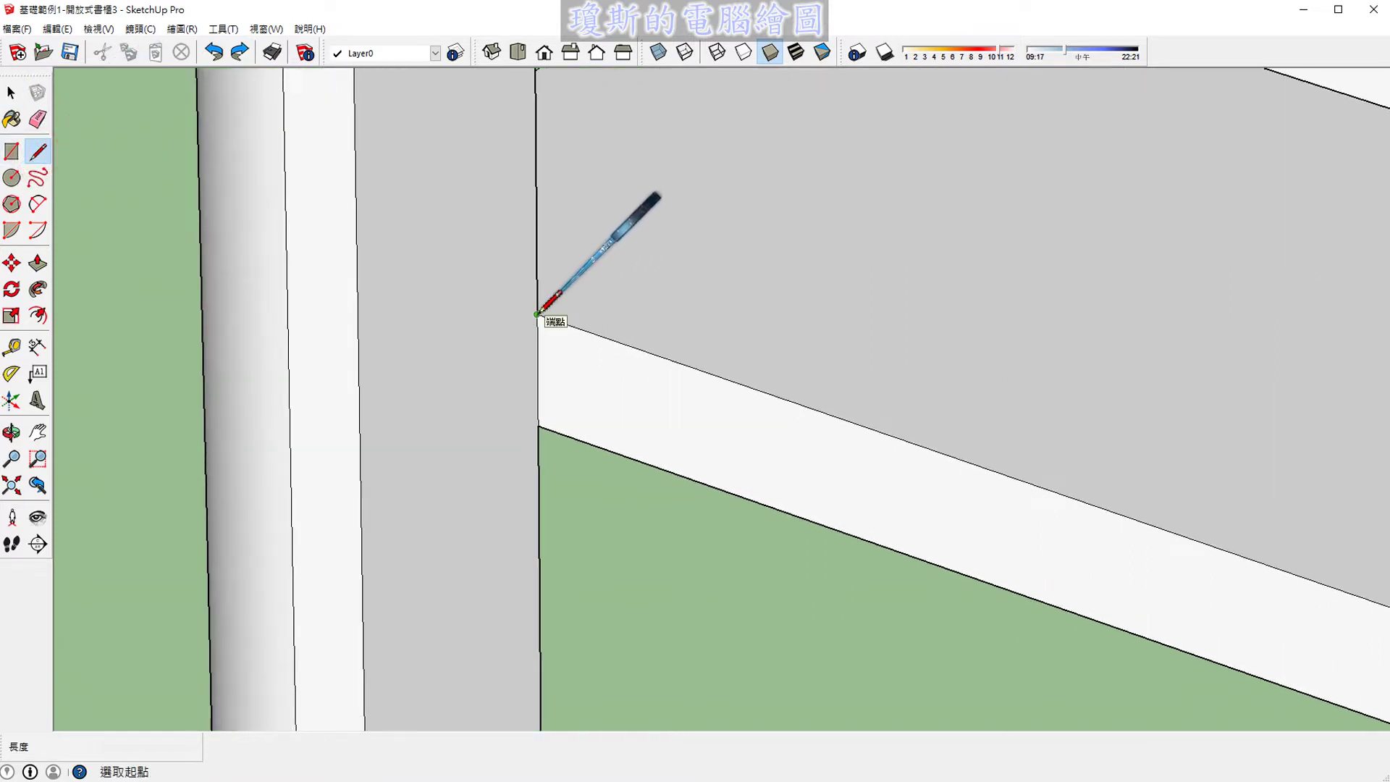
pyautogui.click(538, 315)
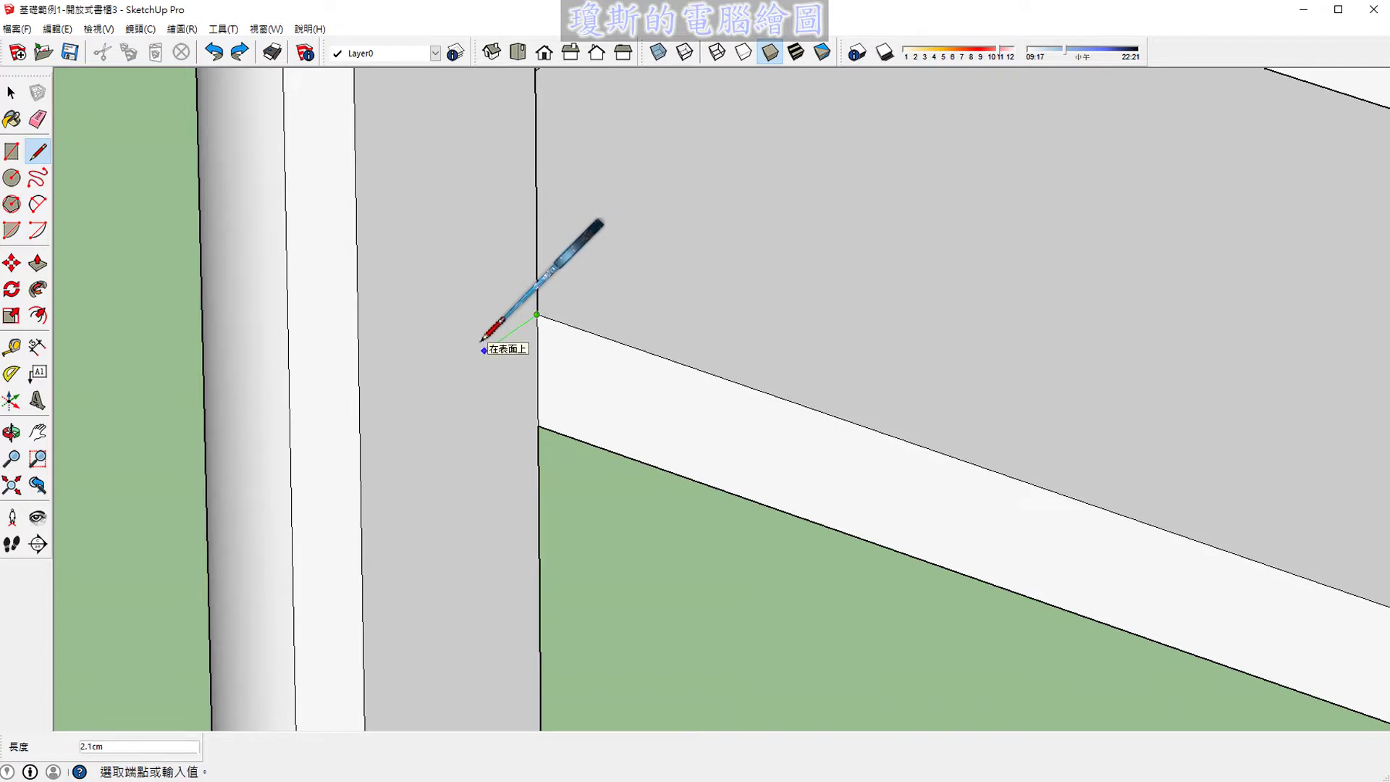
pyautogui.click(360, 437)
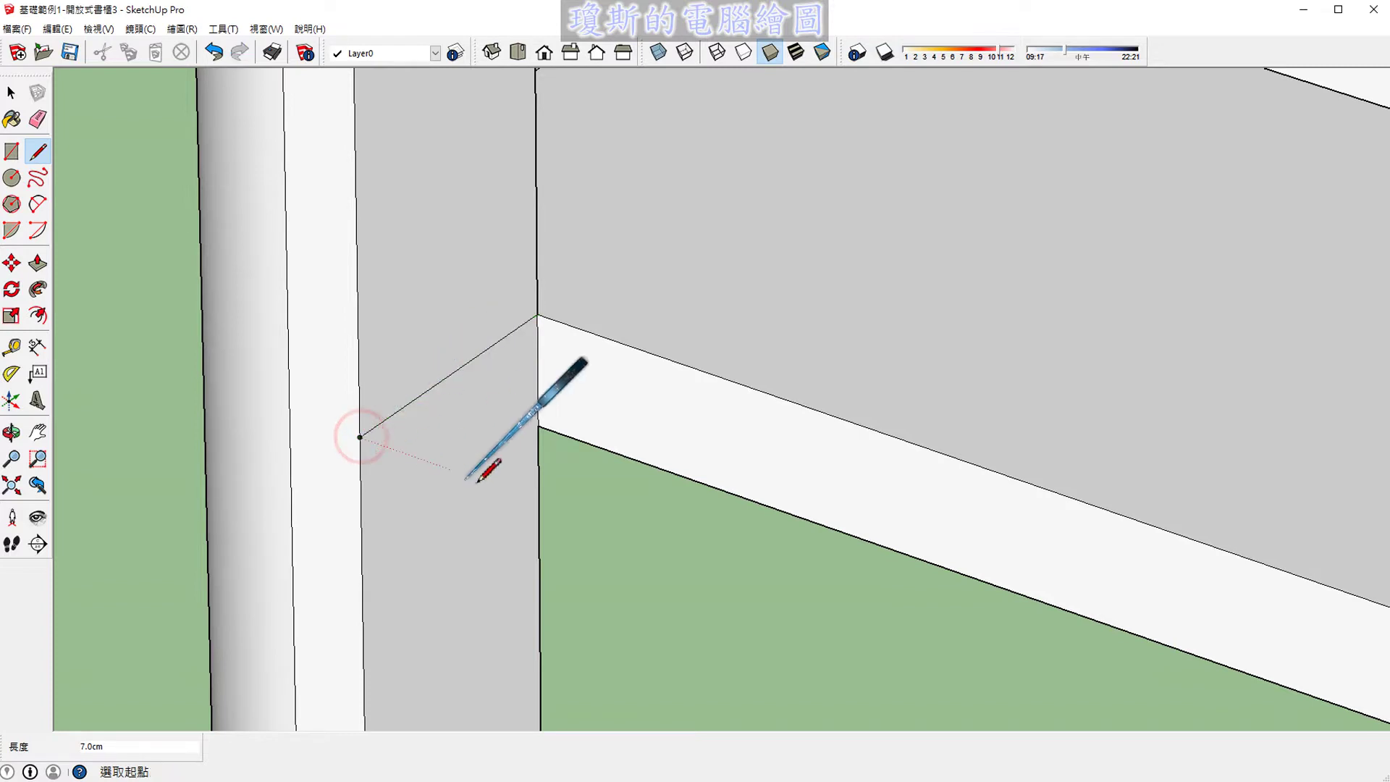
pyautogui.click(537, 428)
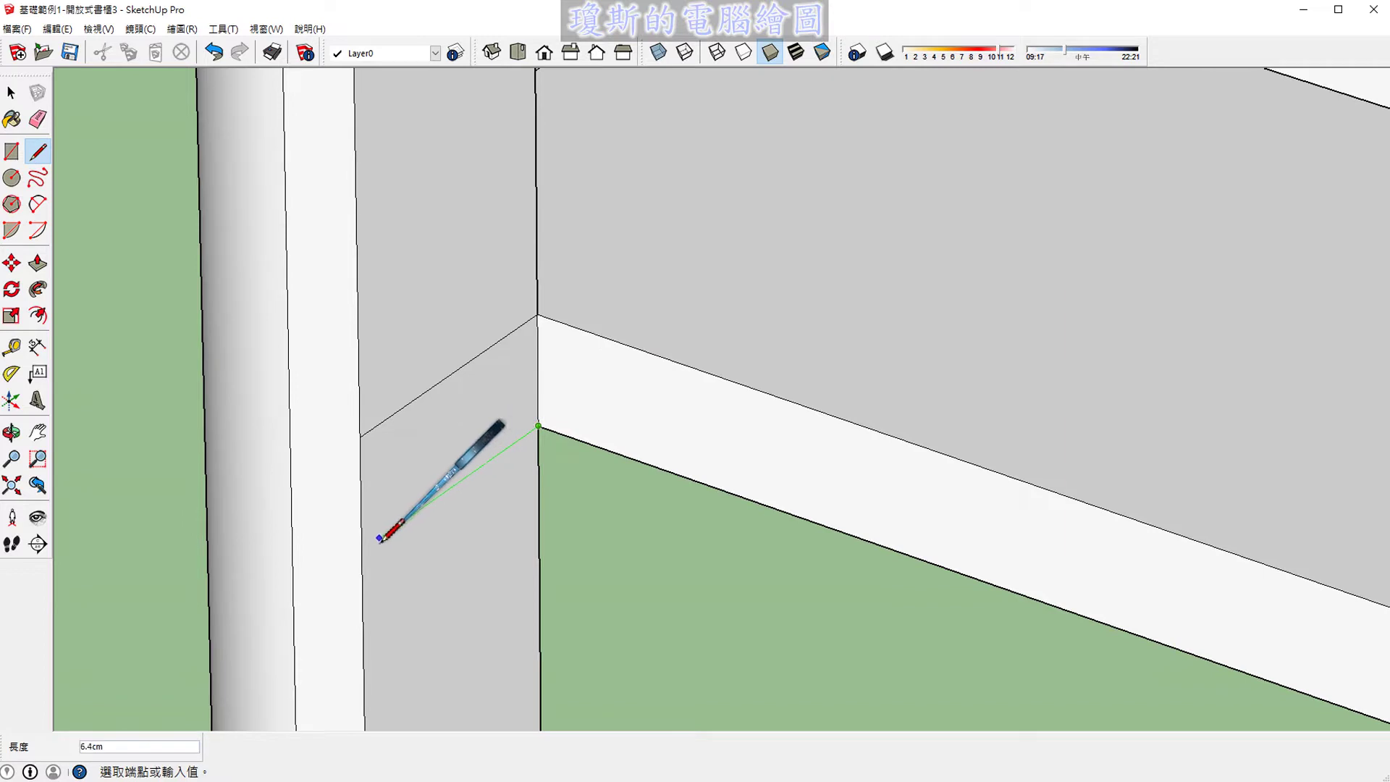
pyautogui.click(361, 550)
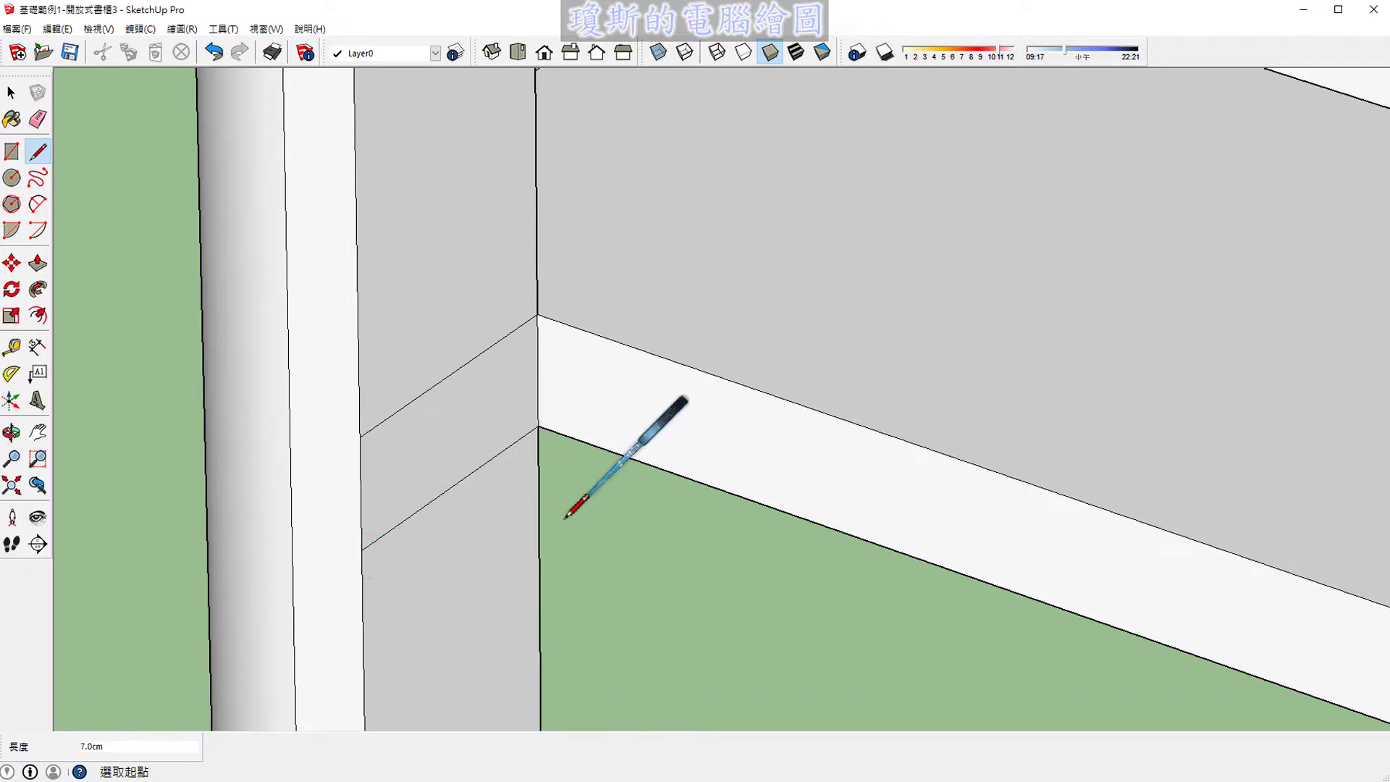
pyautogui.press('space')
pyautogui.click(494, 434)
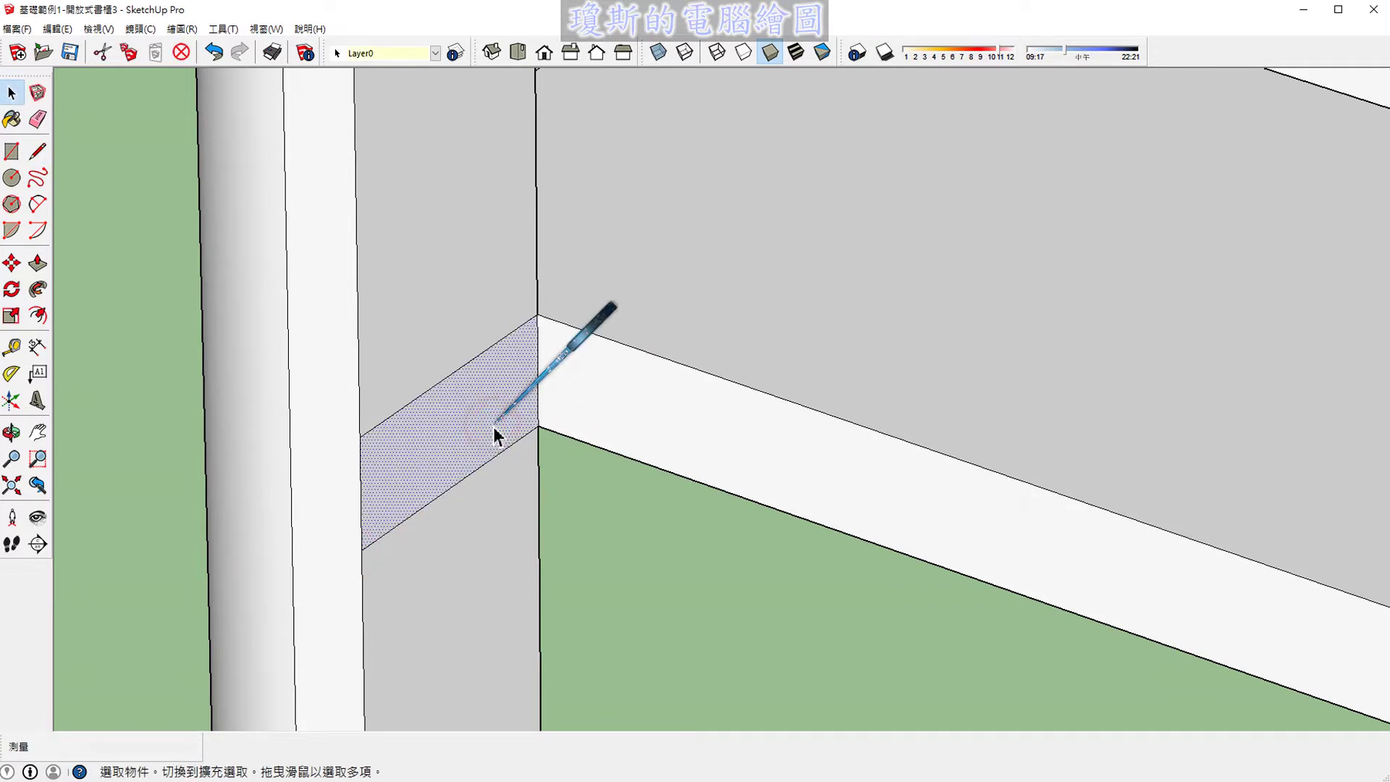
# Step: Push/Pull the leg strip out 126 cm along the shelf to the far leg
pyautogui.click(37, 264)
pyautogui.click(444, 444)
pyautogui.scroll(-1, 449, 444)
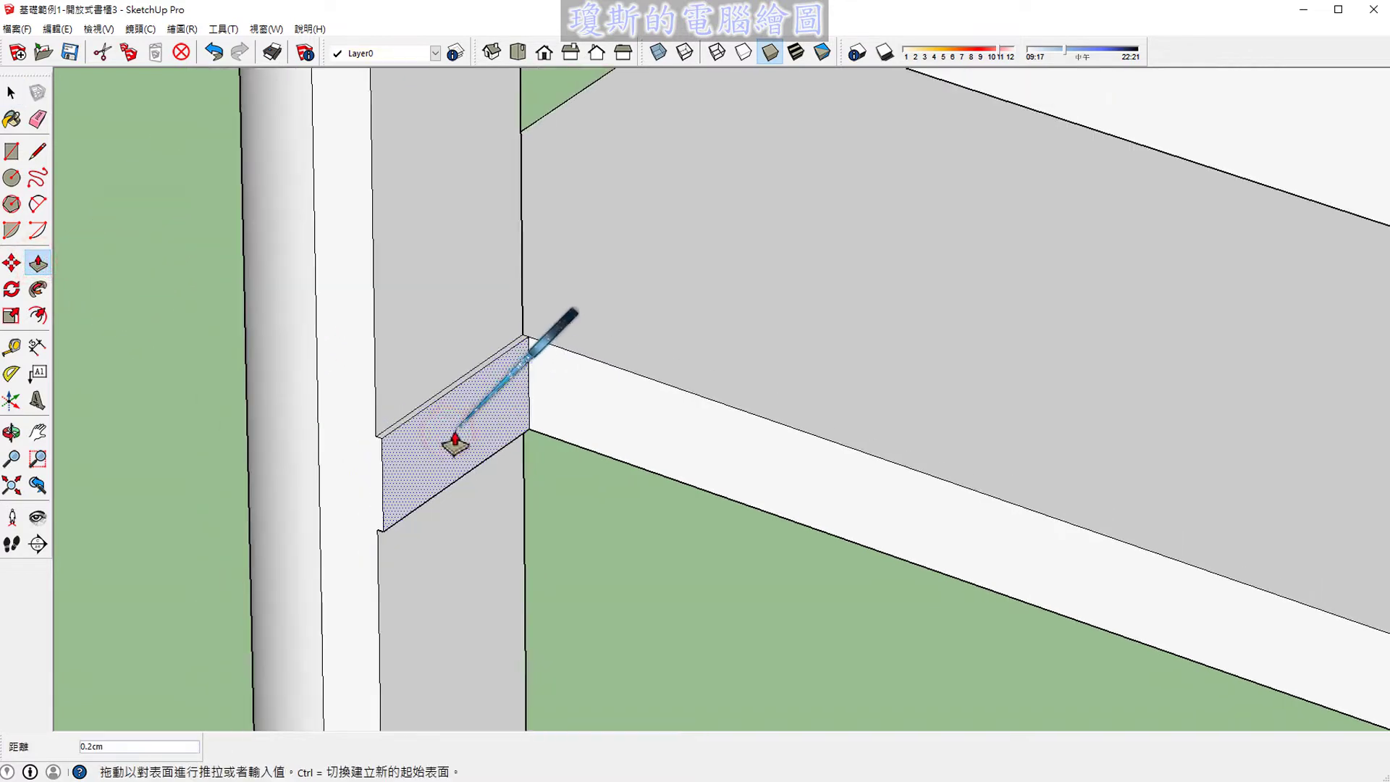
pyautogui.scroll(-1, 582, 499)
pyautogui.scroll(-2, 581, 500)
pyautogui.scroll(-1, 577, 490)
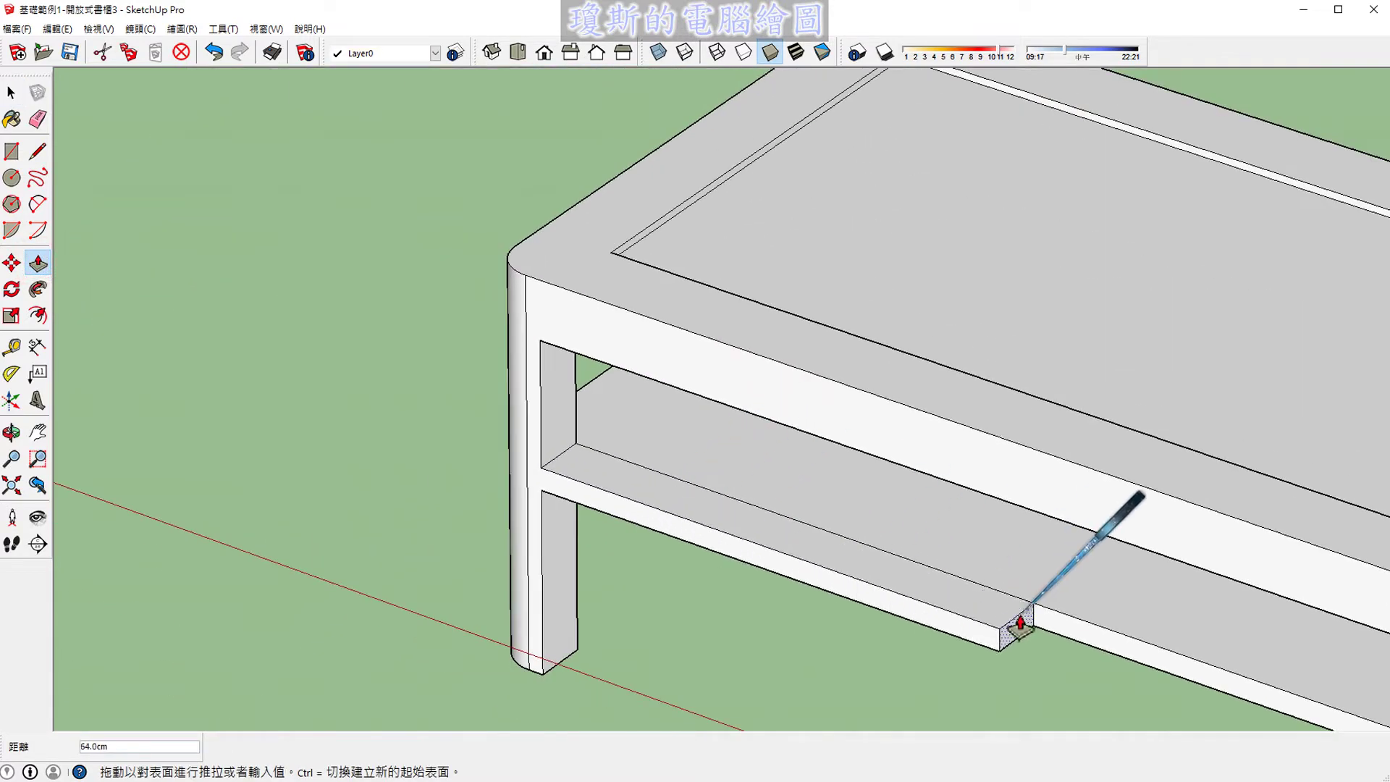
pyautogui.scroll(2, 523, 409)
pyautogui.scroll(1, 951, 546)
pyautogui.scroll(1, 898, 547)
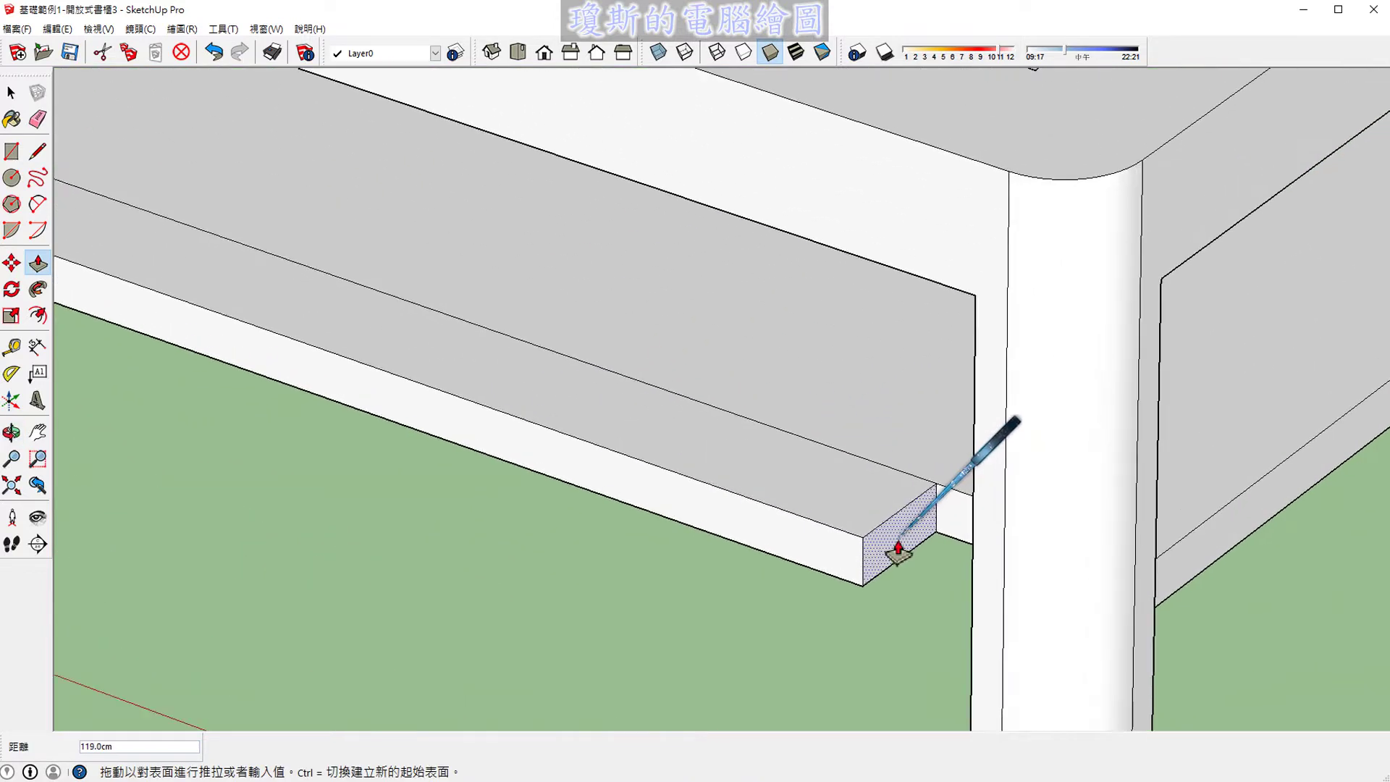
pyautogui.scroll(1, 963, 597)
pyautogui.click(972, 598)
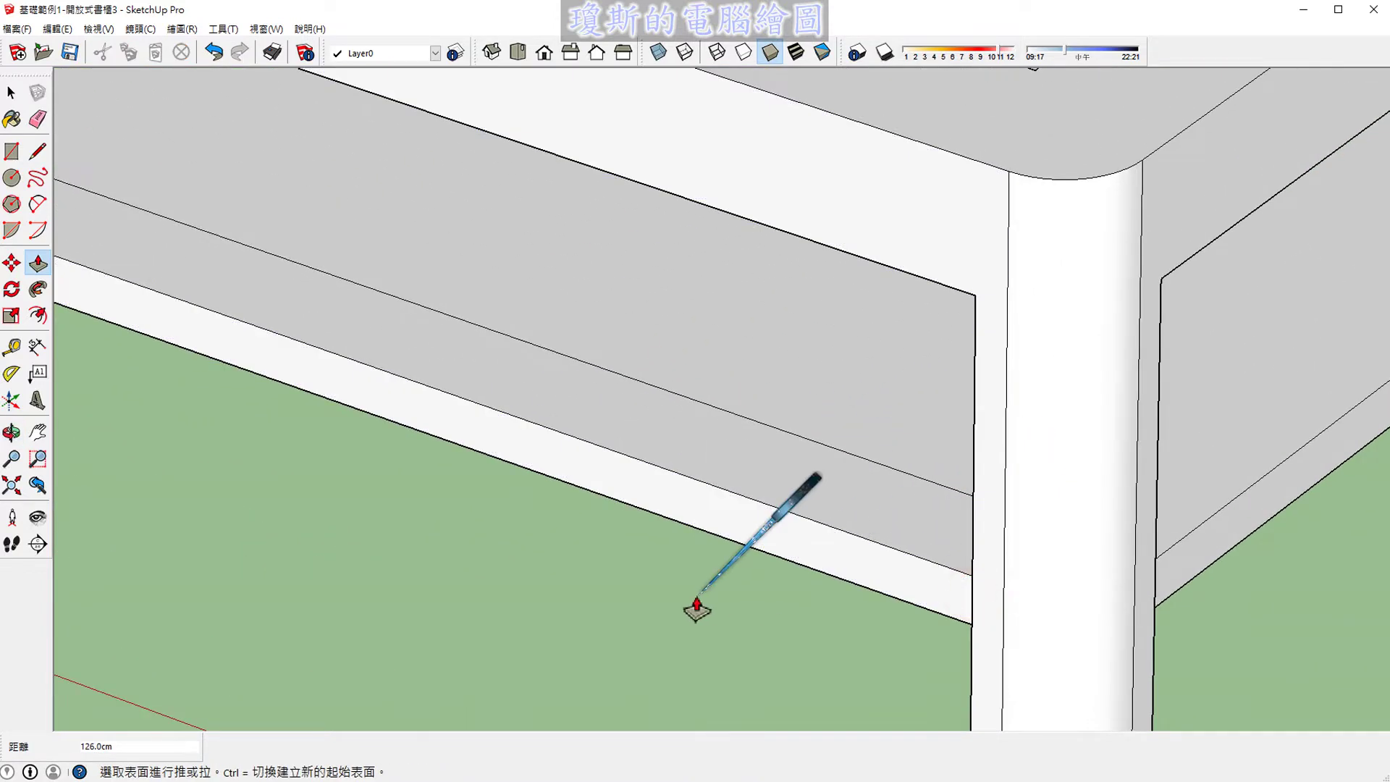
# Step: Undo the extrusion and both leg edges, then select the lower shelf's front edge face
pyautogui.press('space')
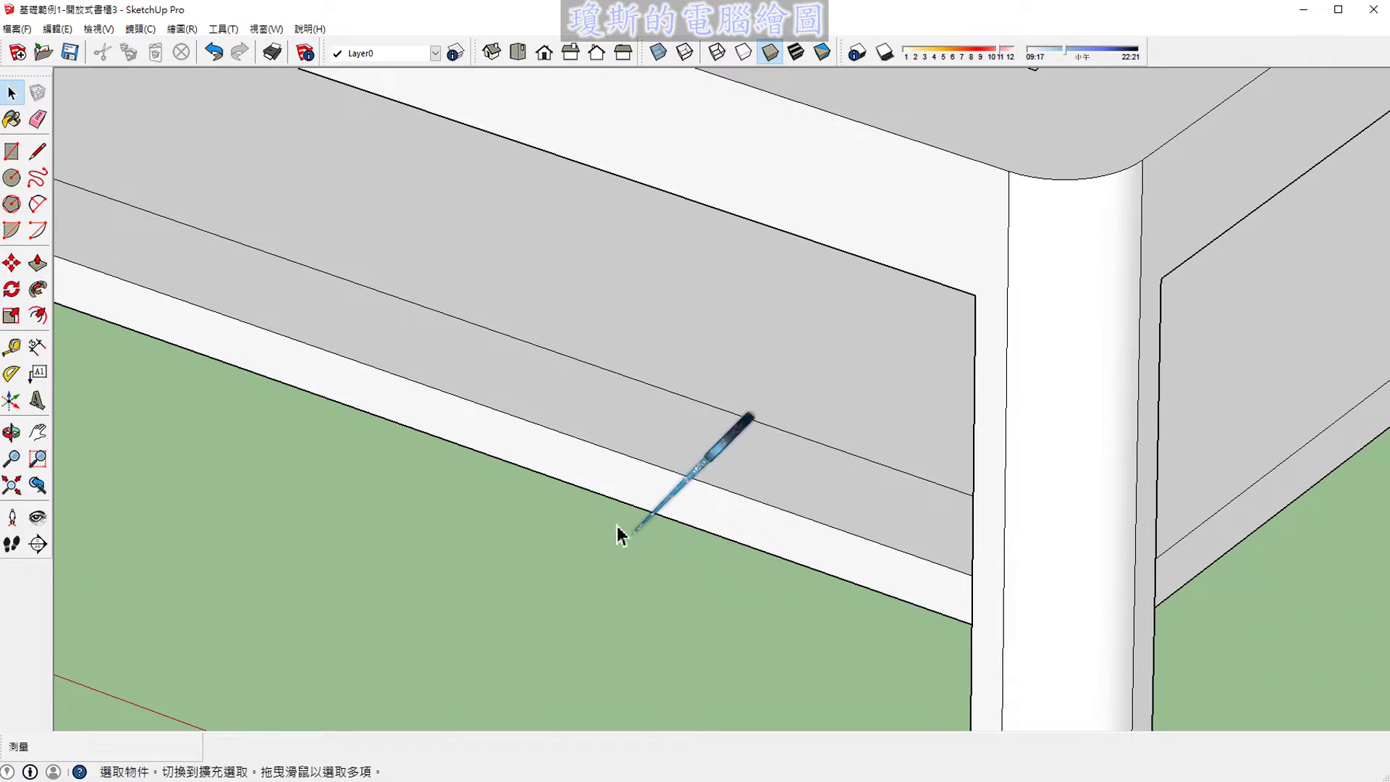
pyautogui.click(208, 60)
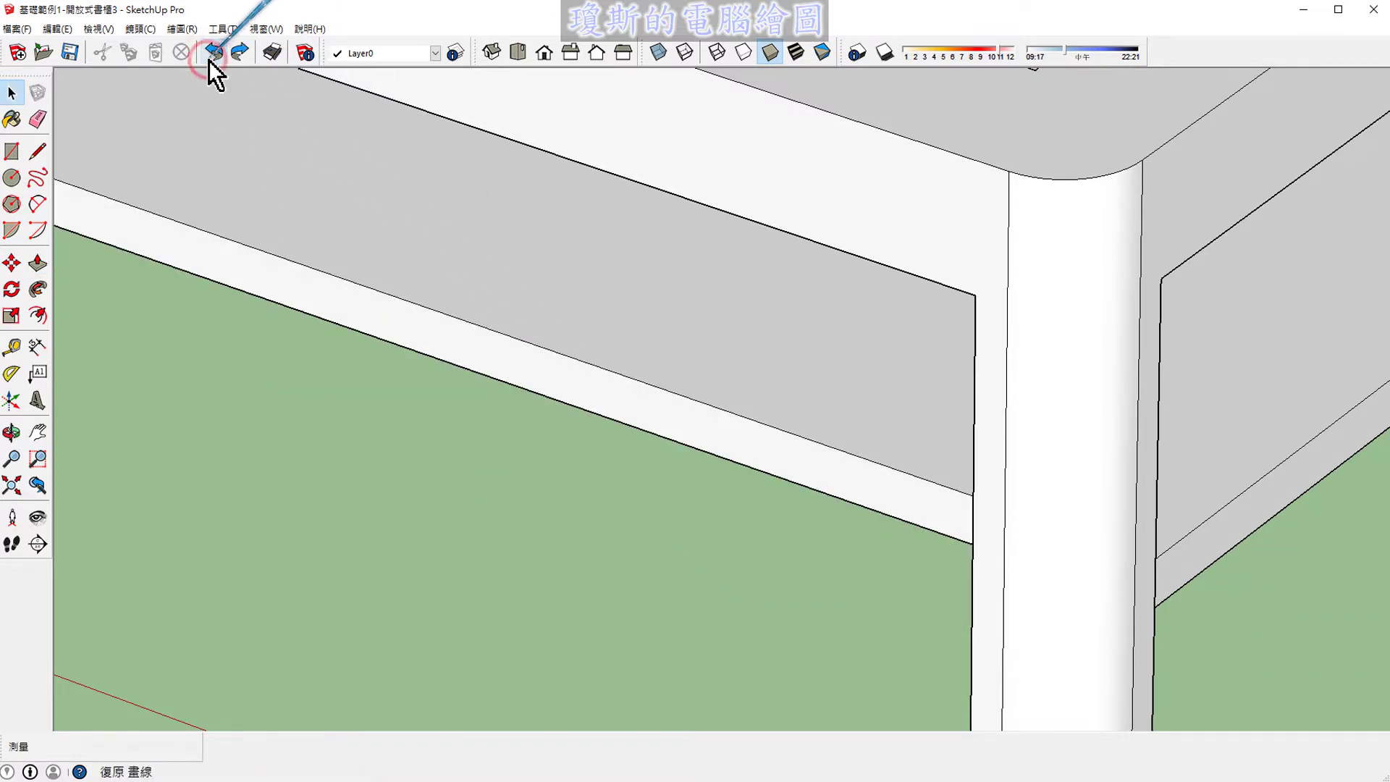
pyautogui.scroll(-3, 329, 397)
pyautogui.scroll(2, 410, 438)
pyautogui.keyDown('shift'); pyautogui.moveTo(410, 438); pyautogui.dragTo(630, 460, button='middle'); pyautogui.keyUp('shift')
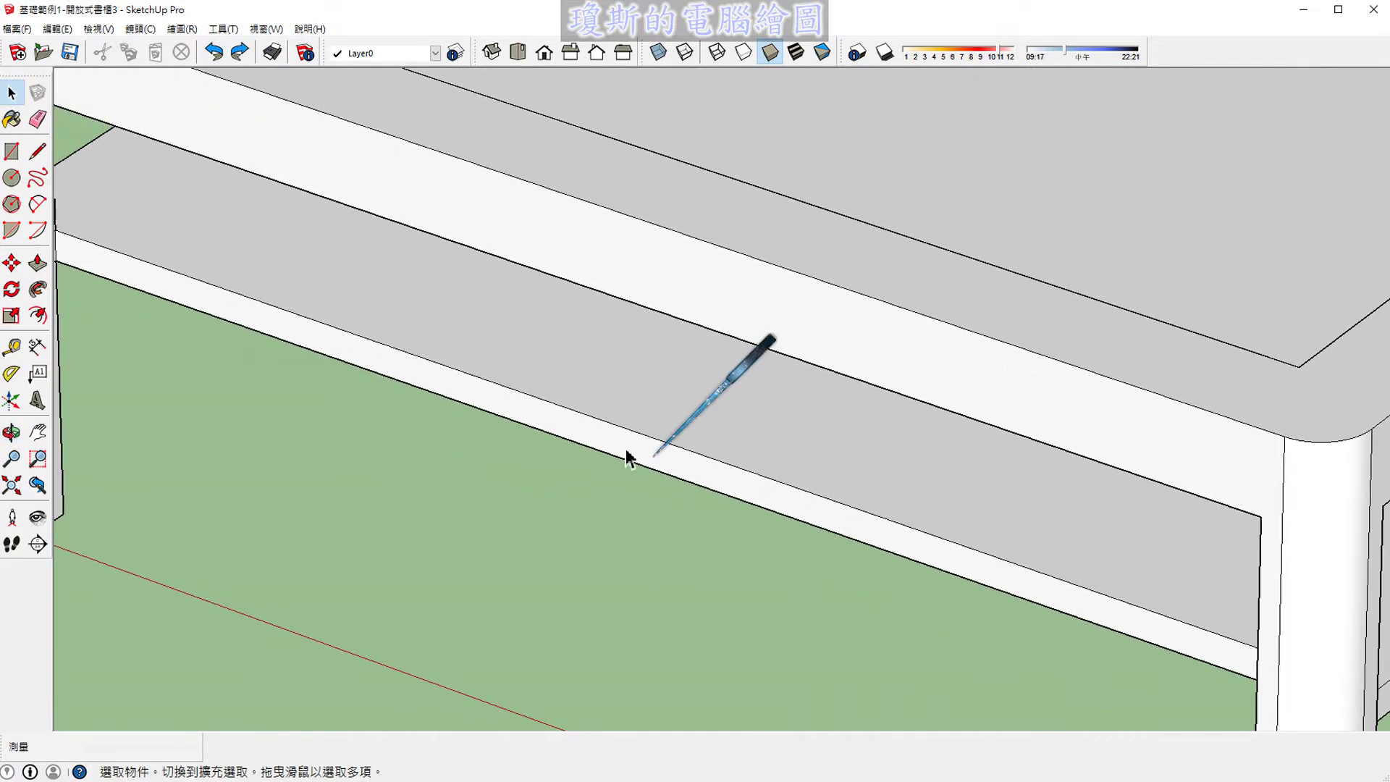
pyautogui.keyDown('shift'); pyautogui.moveTo(357, 441); pyautogui.dragTo(617, 515, button='middle'); pyautogui.keyUp('shift')
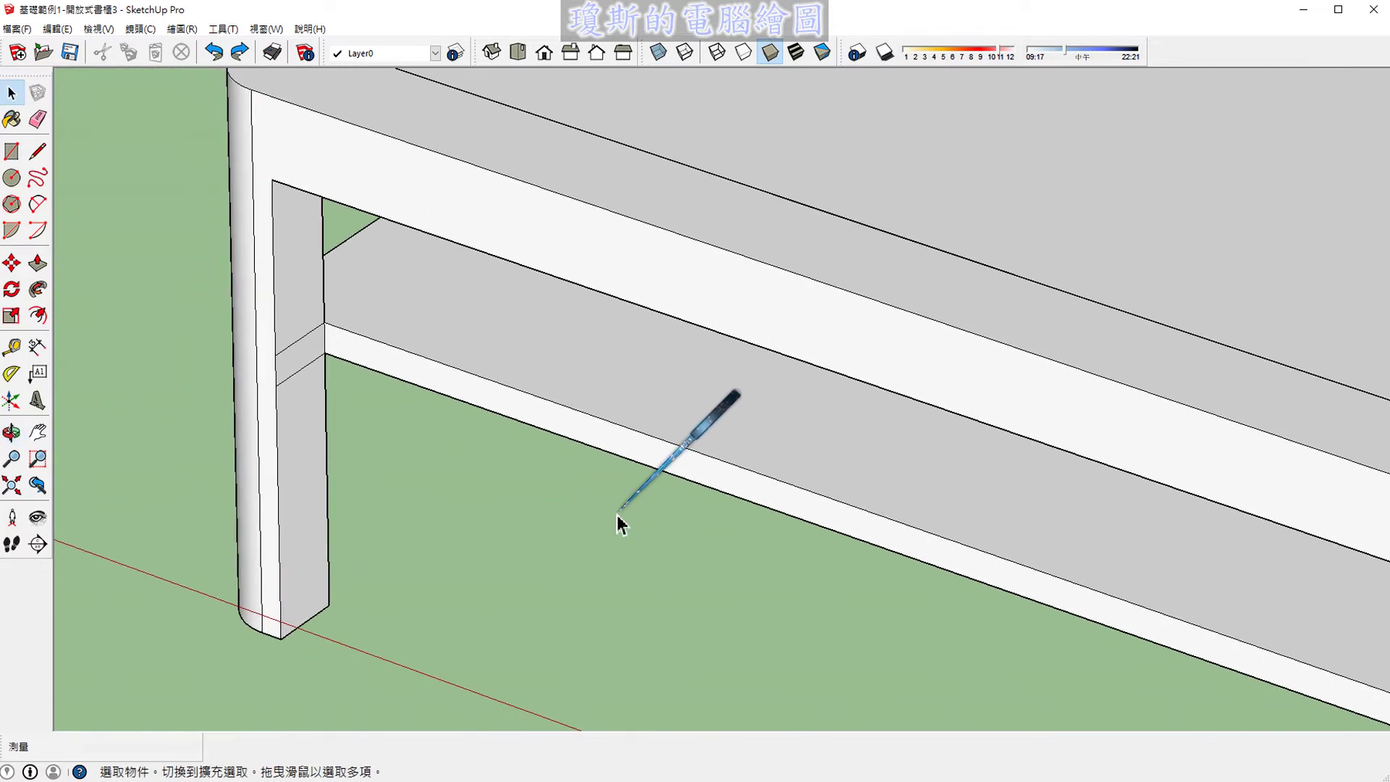
pyautogui.click(215, 58)
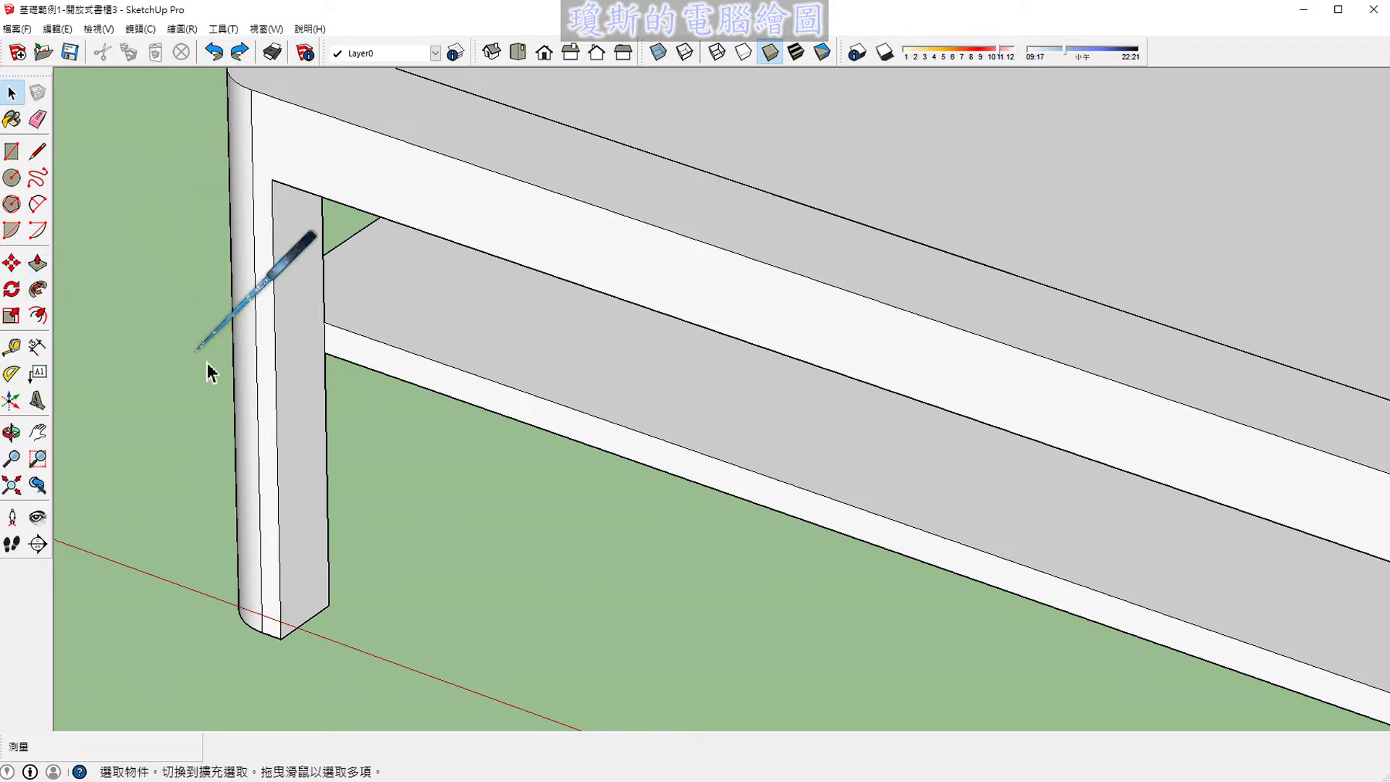
pyautogui.click(428, 386)
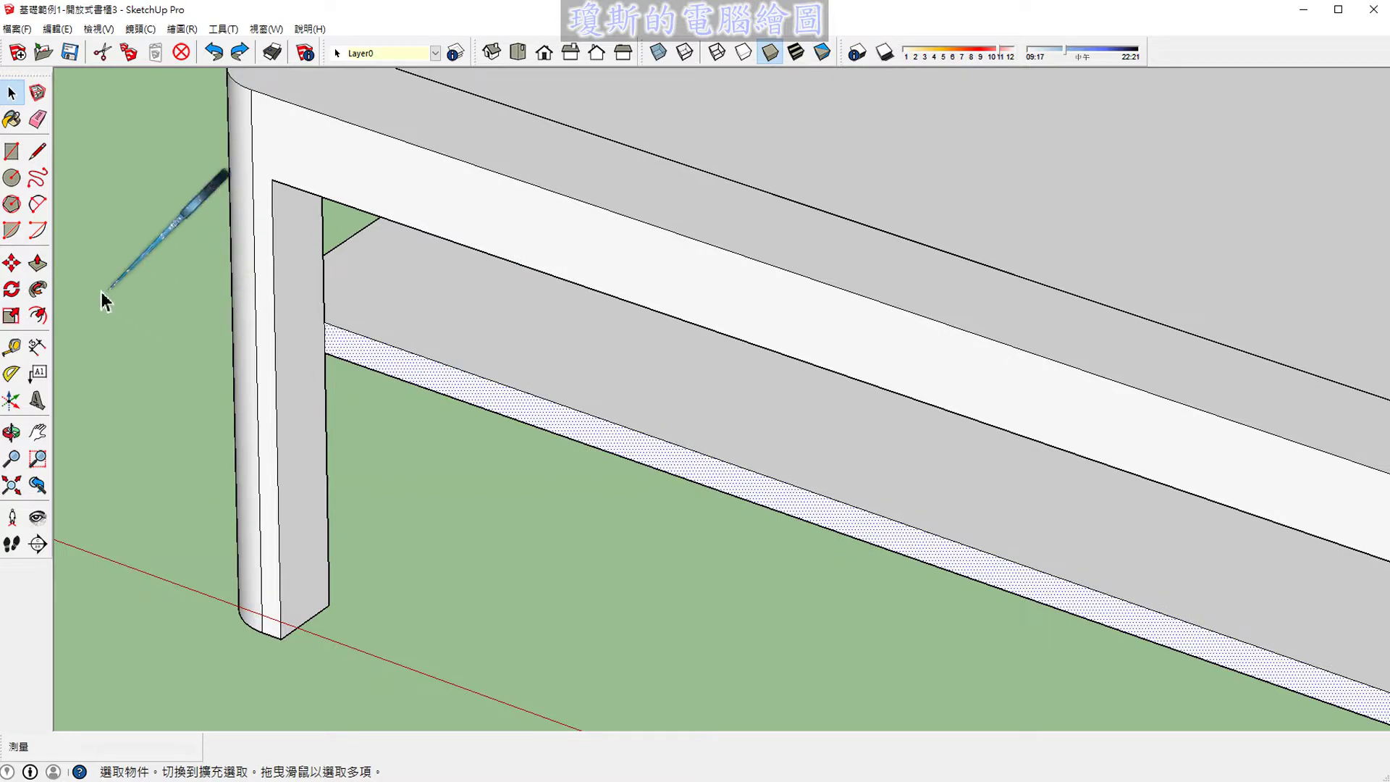
# Step: Push the lower shelf's front face out 7.0 cm so it is flush with the legs
pyautogui.click(38, 263)
pyautogui.scroll(3, 232, 363)
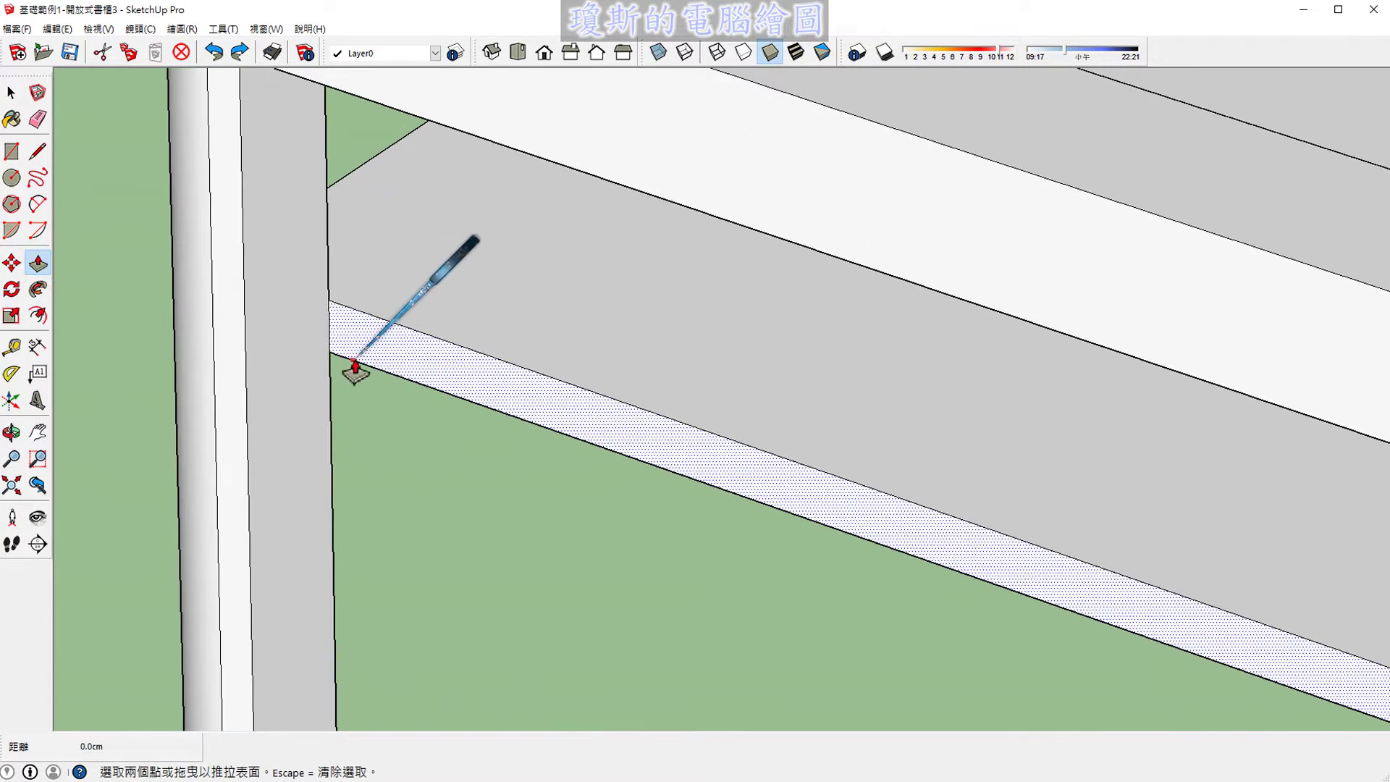
pyautogui.click(396, 362)
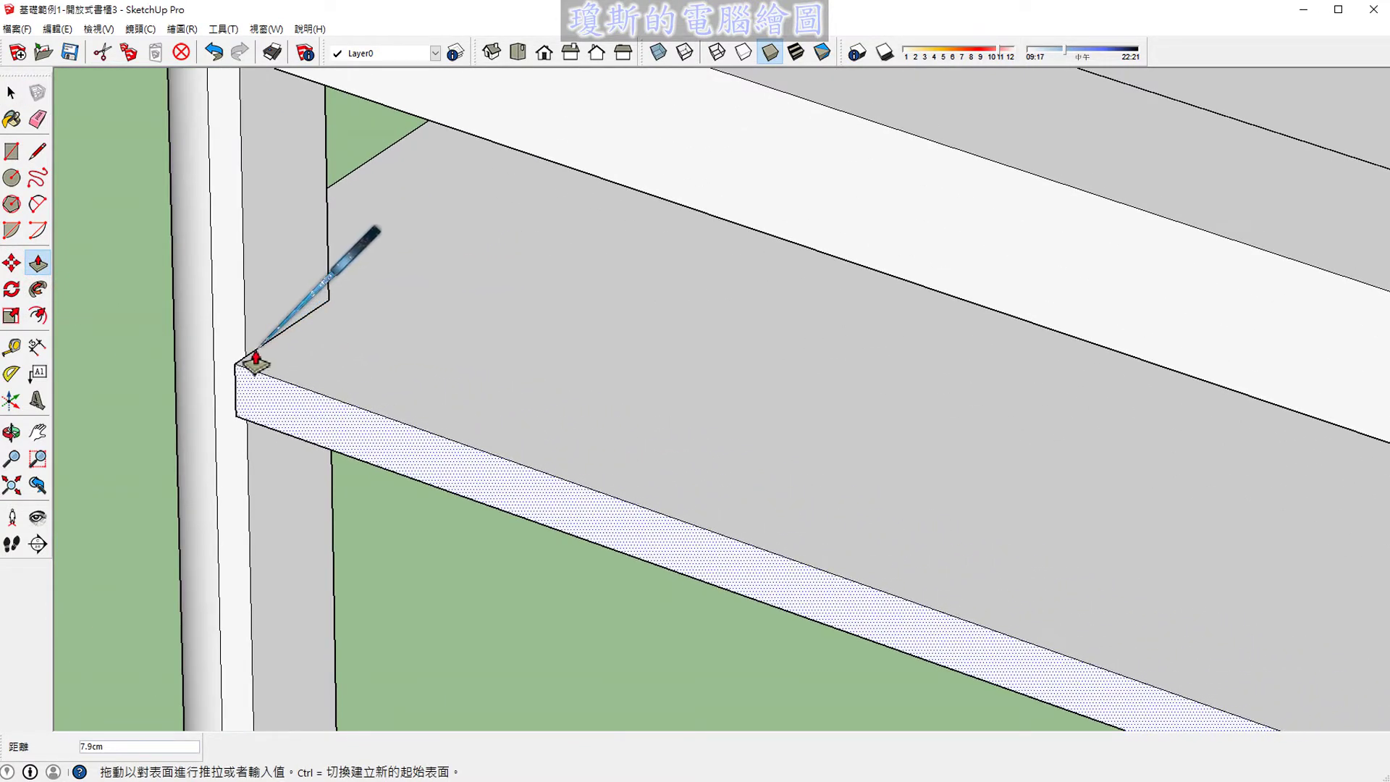
pyautogui.click(245, 358)
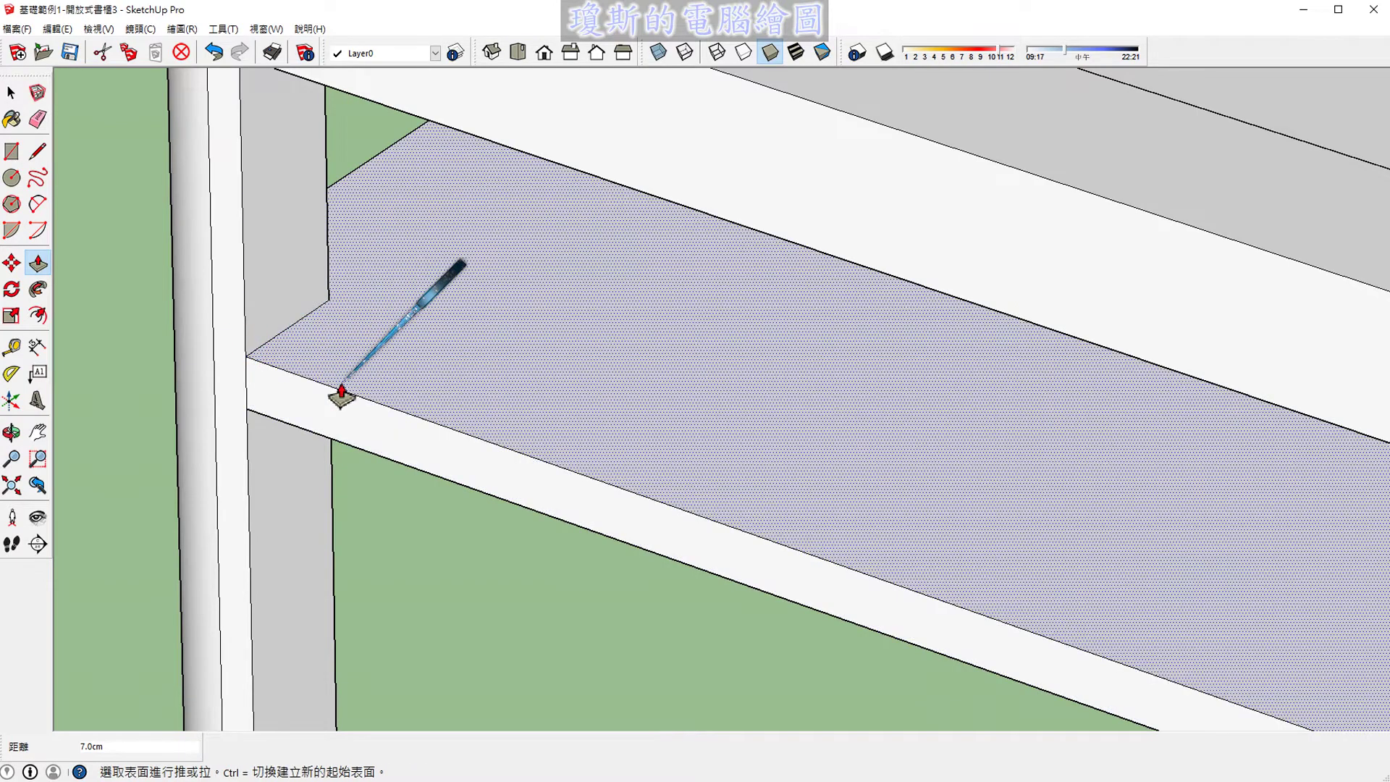
pyautogui.scroll(-3, 337, 394)
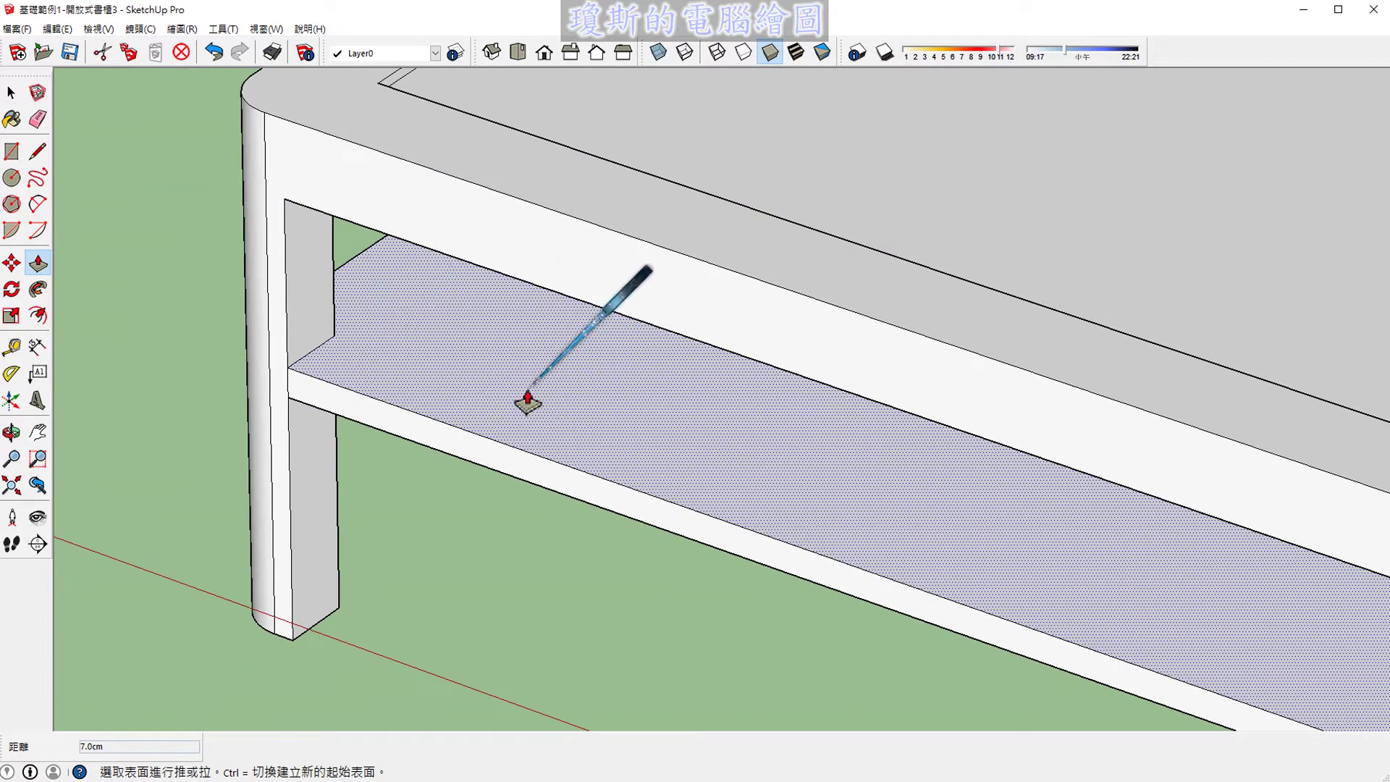
pyautogui.scroll(-4, 528, 409)
pyautogui.moveTo(1217, 528)
pyautogui.mouseDown(button='middle')
pyautogui.moveTo(831, 559)
pyautogui.moveTo(931, 553)
pyautogui.mouseUp(button='middle')
pyautogui.scroll(3, 1086, 497)
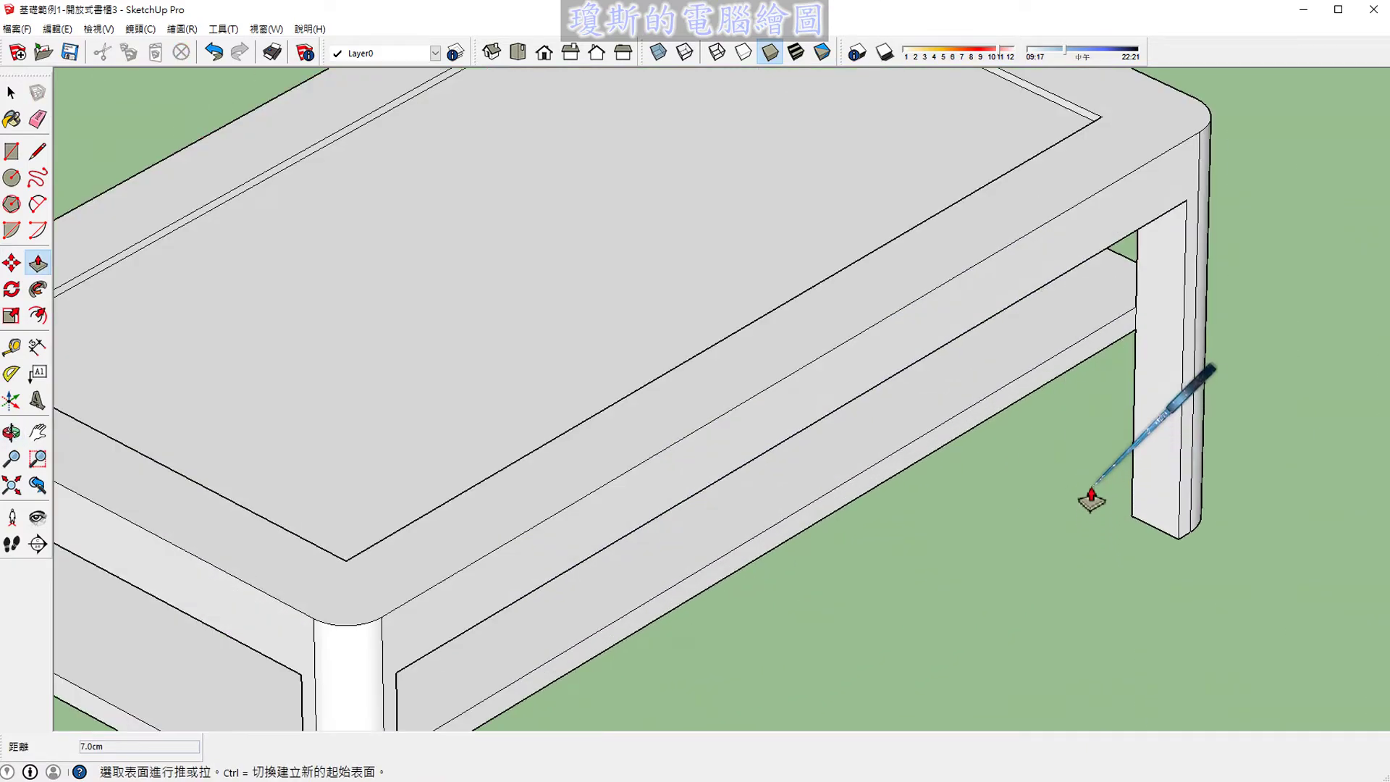
pyautogui.scroll(3, 1077, 388)
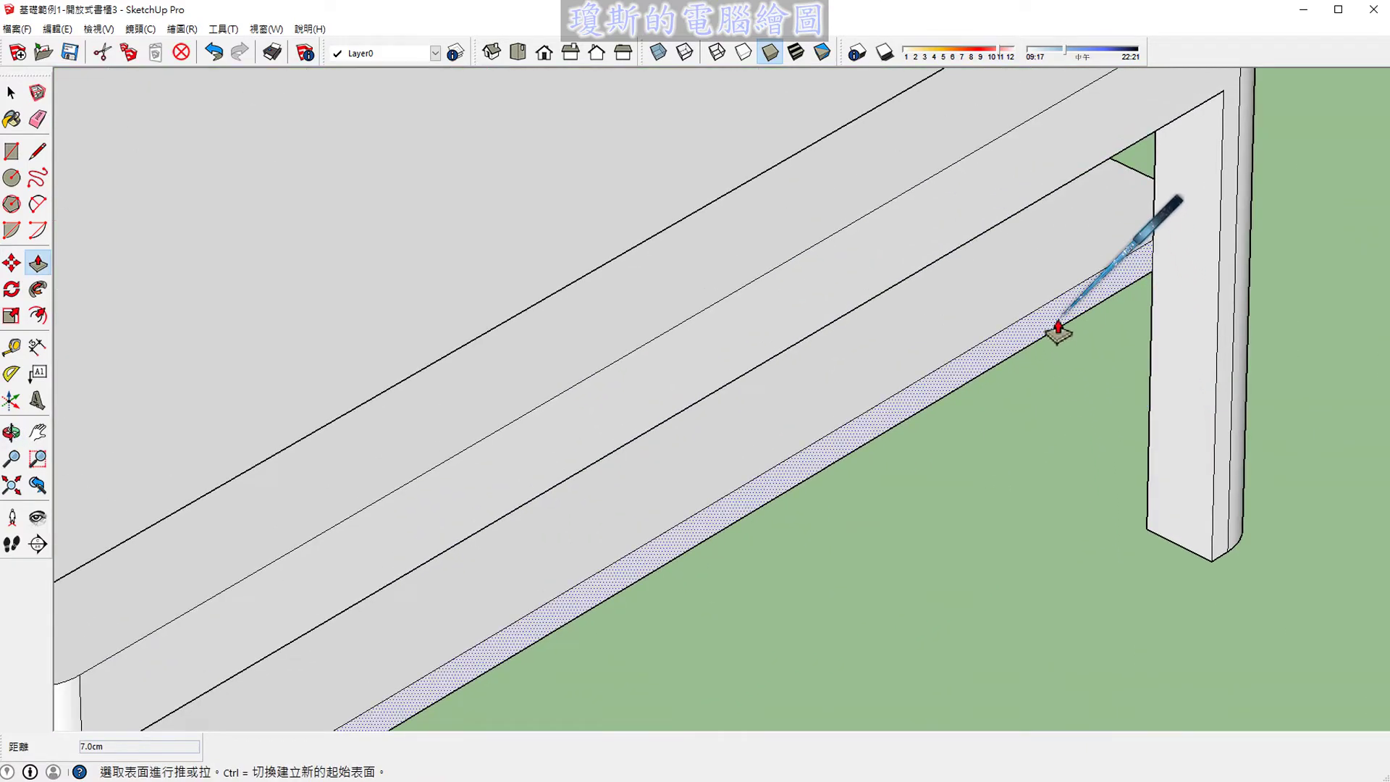
pyautogui.click(1058, 330)
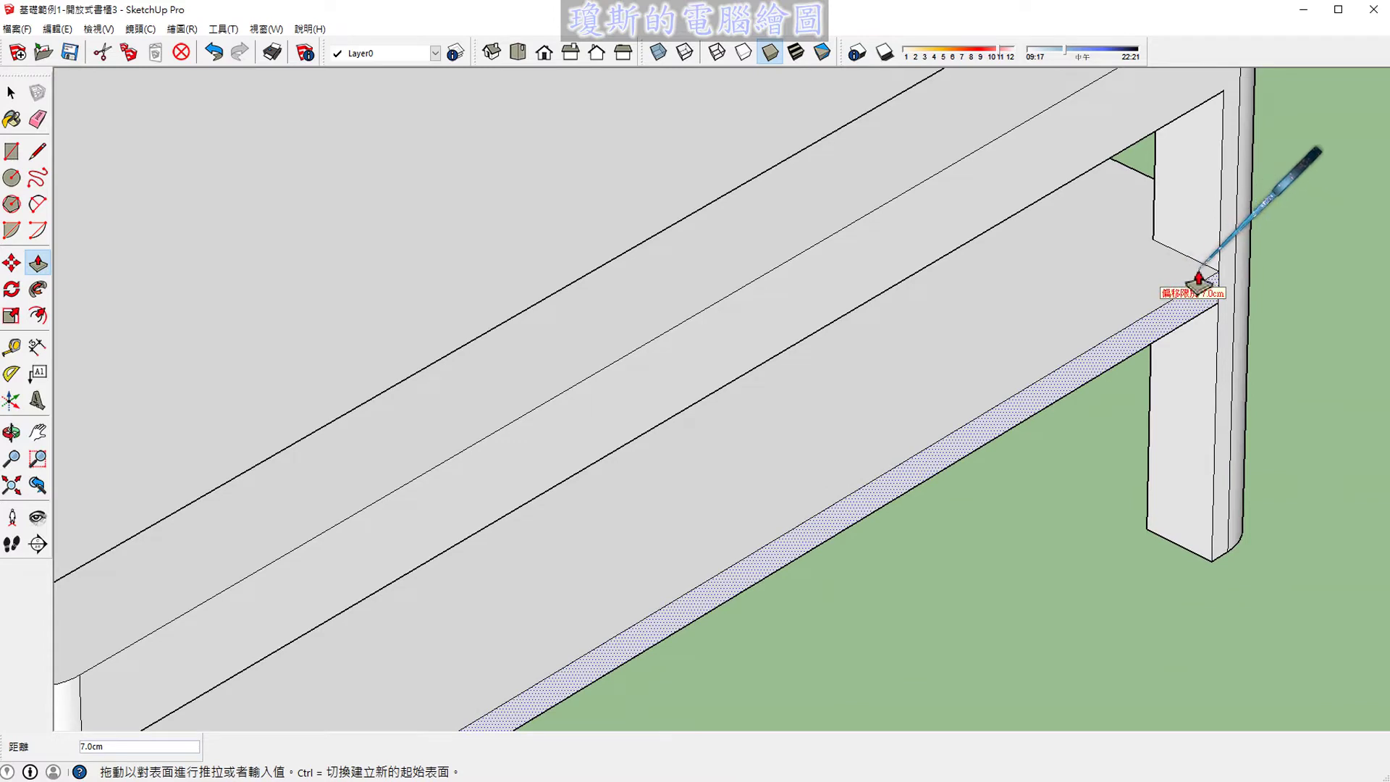
pyautogui.click(1219, 271)
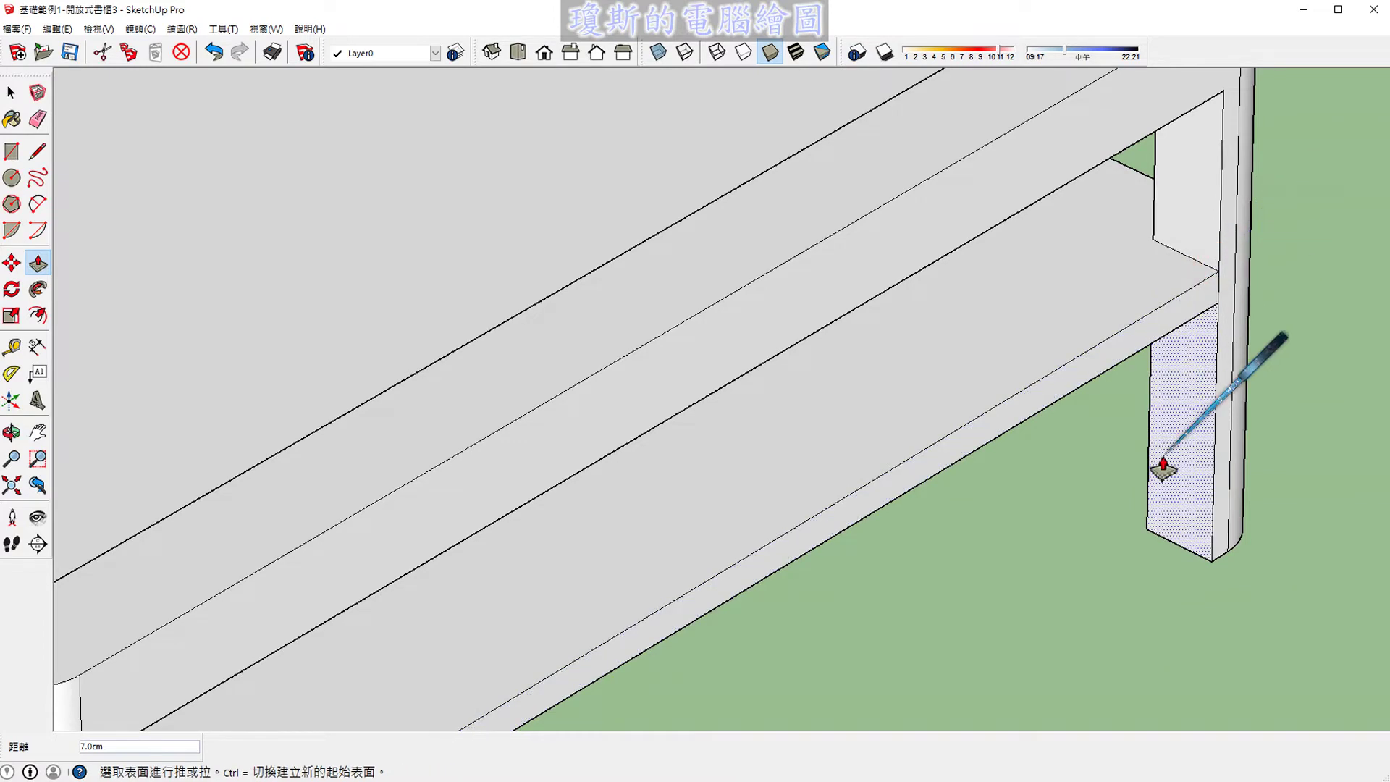
pyautogui.scroll(-3, 1151, 481)
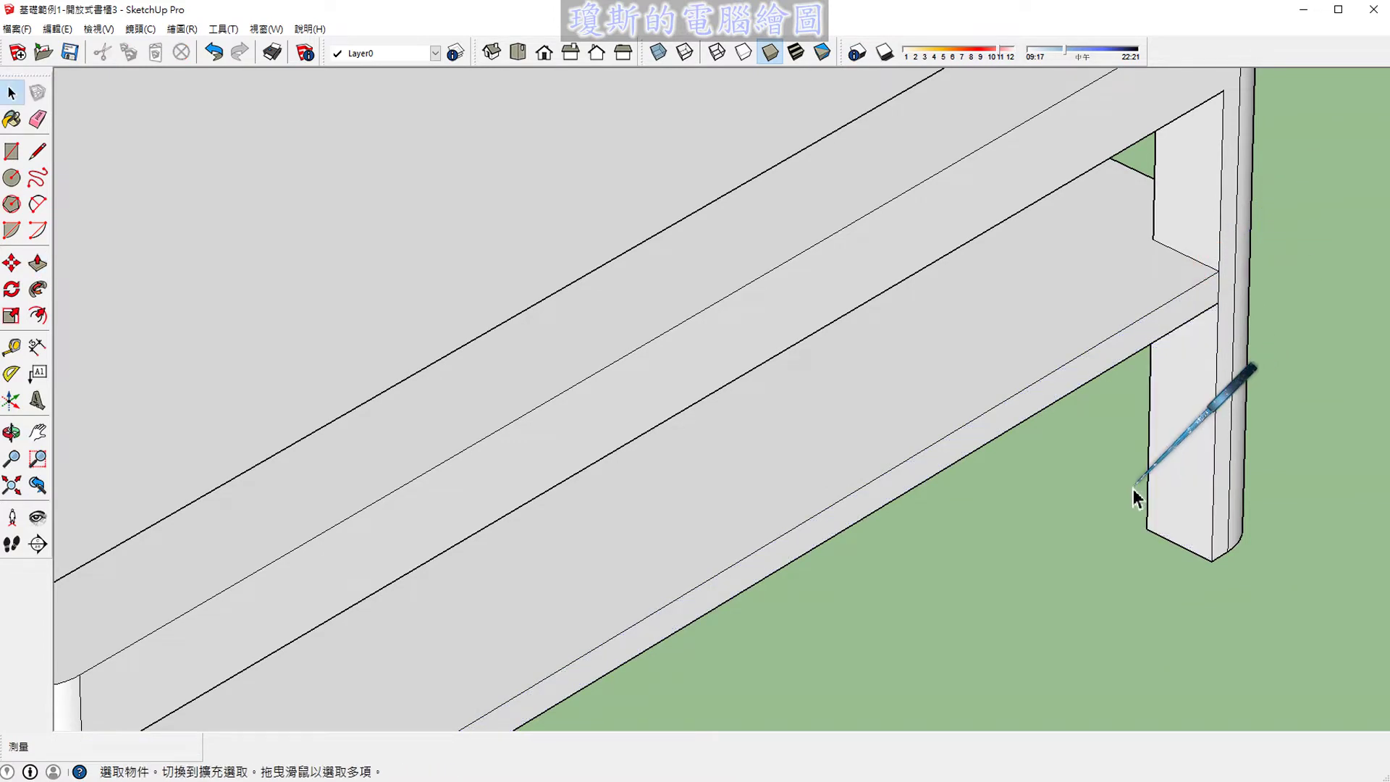
pyautogui.scroll(-3, 1195, 506)
pyautogui.scroll(-2, 1144, 553)
pyautogui.moveTo(1145, 552)
pyautogui.mouseDown(button='middle')
pyautogui.moveTo(1021, 596)
pyautogui.moveTo(763, 620)
pyautogui.moveTo(521, 577)
pyautogui.moveTo(740, 541)
pyautogui.mouseUp(button='middle')
pyautogui.scroll(3, 762, 515)
pyautogui.scroll(2, 762, 516)
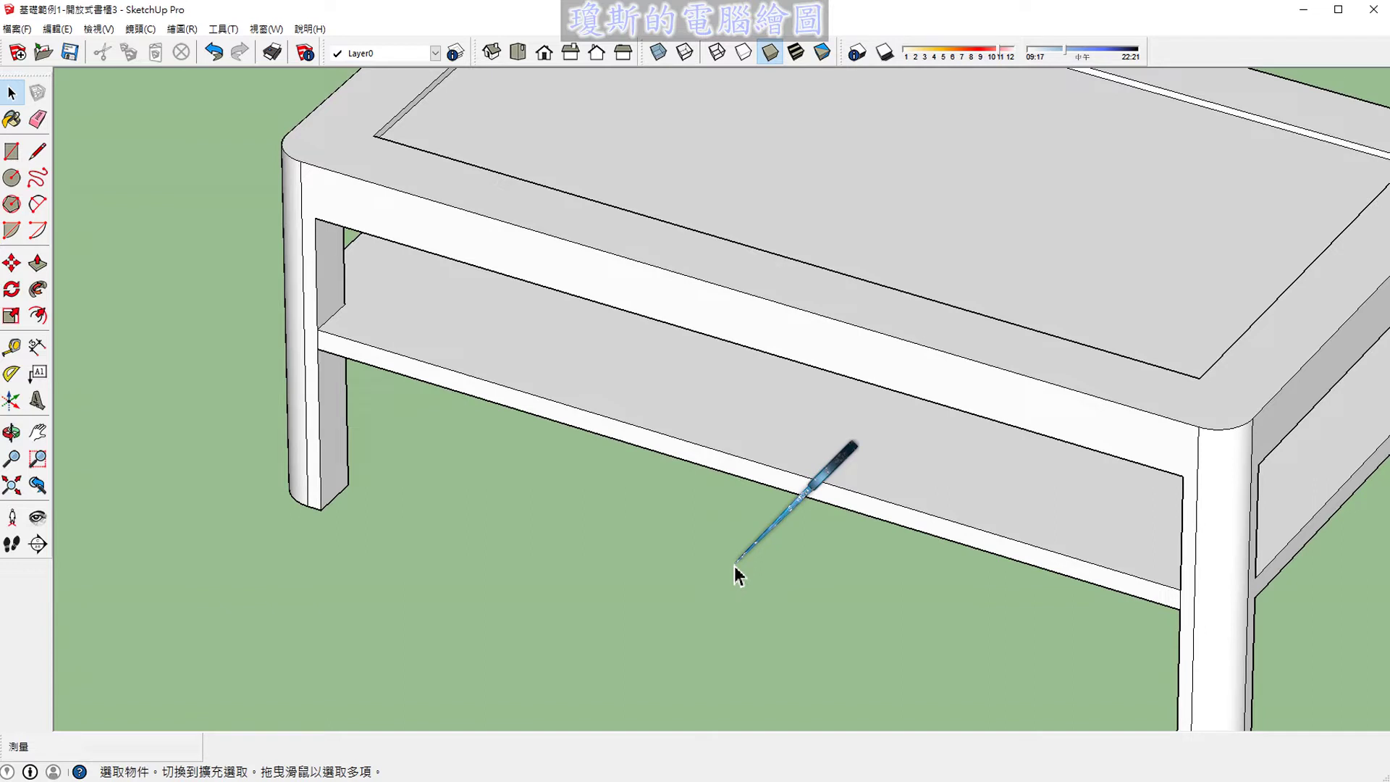
pyautogui.click(319, 326)
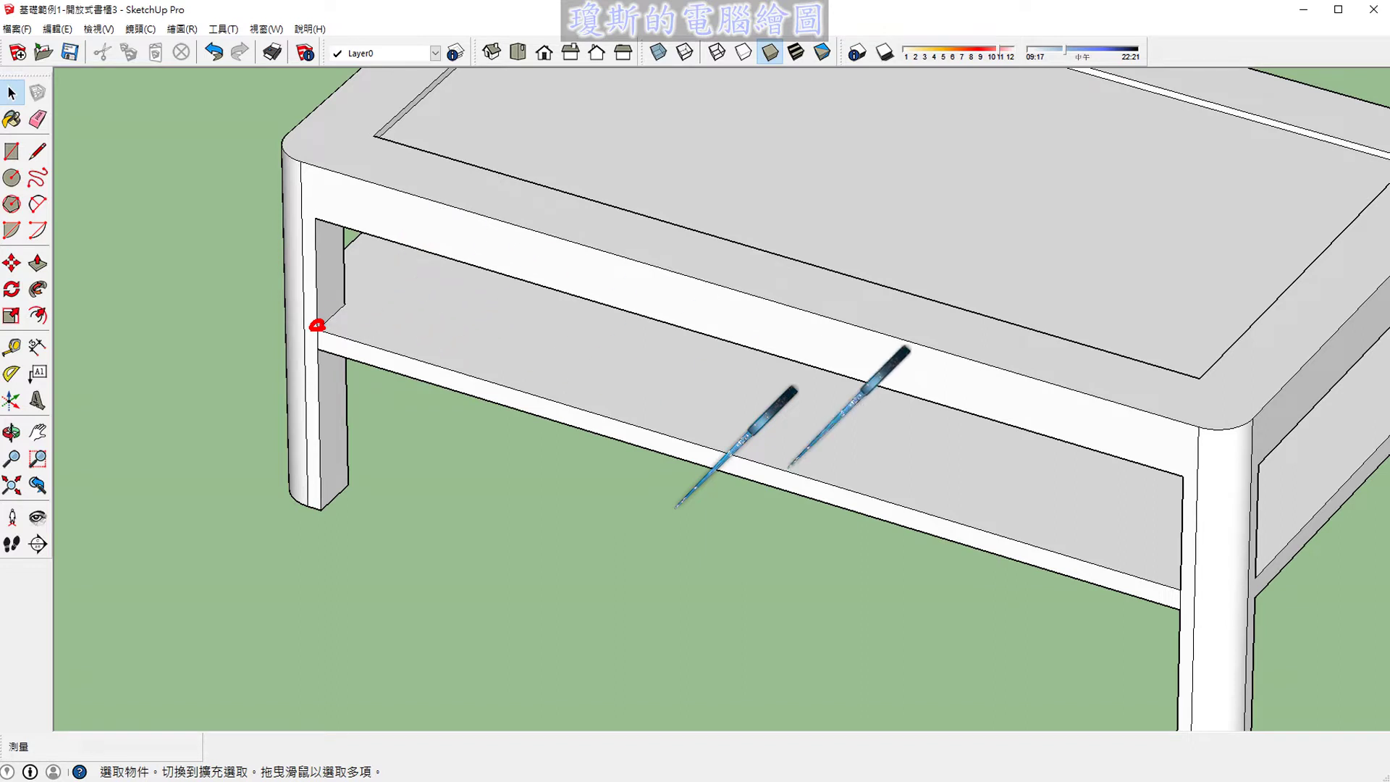
pyautogui.click(1177, 588)
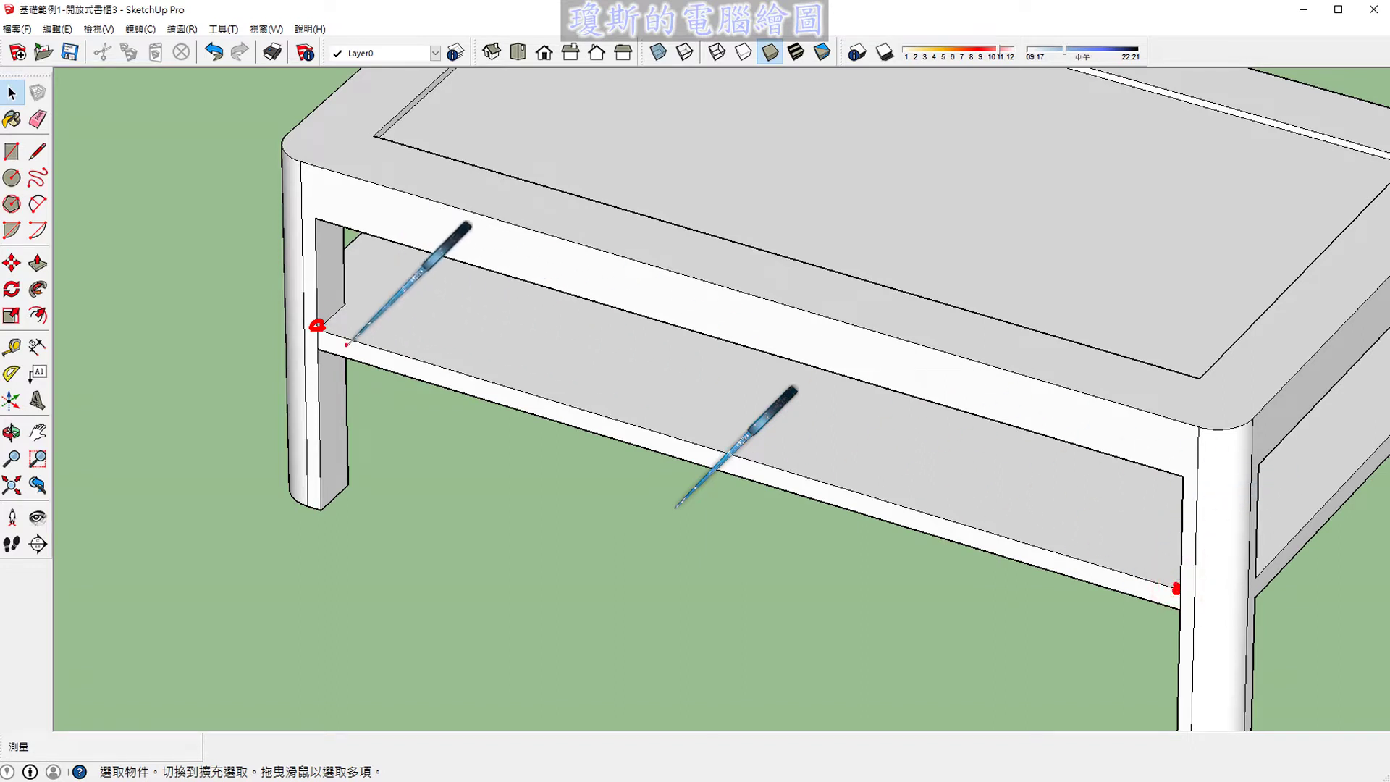
pyautogui.moveTo(316, 326)
pyautogui.mouseDown()
pyautogui.moveTo(522, 352)
pyautogui.moveTo(931, 459)
pyautogui.moveTo(1086, 528)
pyautogui.moveTo(1161, 582)
pyautogui.mouseUp()
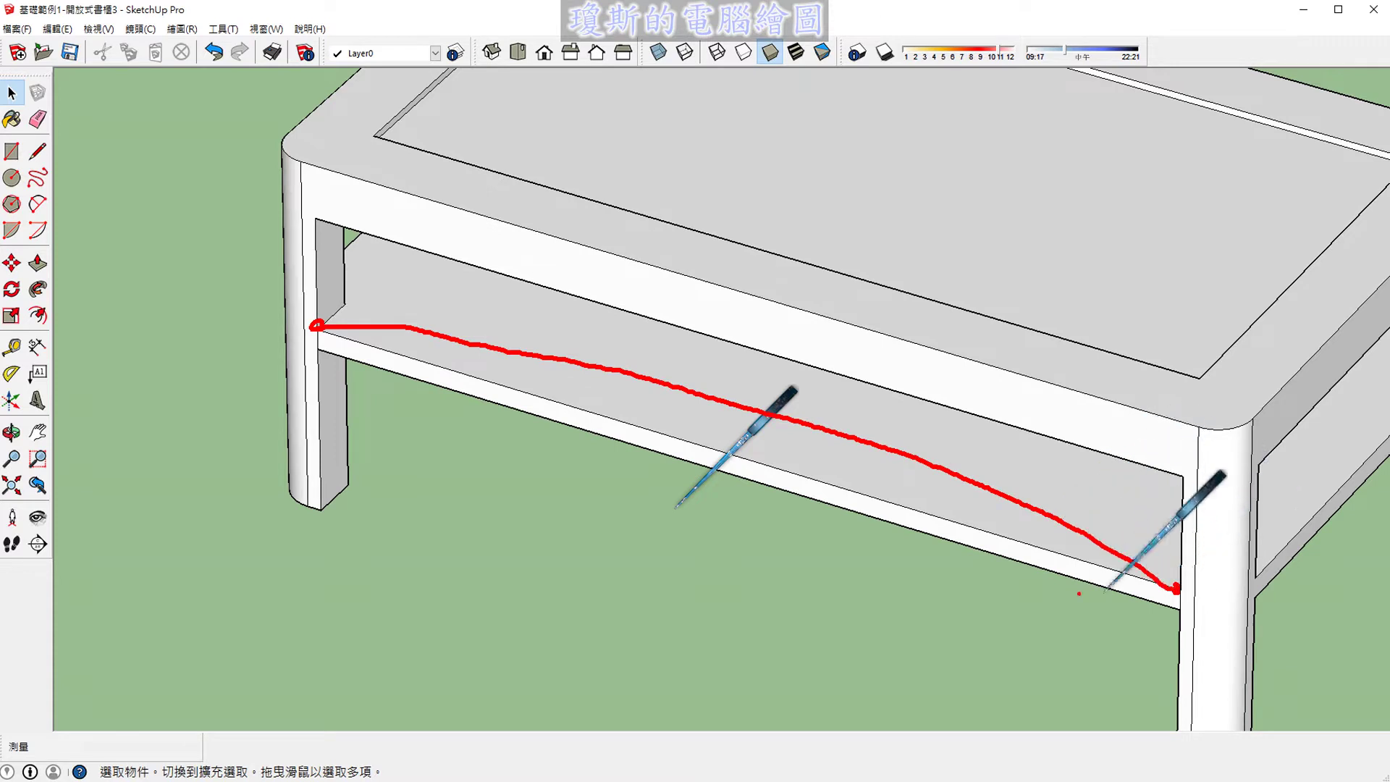
pyautogui.moveTo(284, 341); pyautogui.dragTo(284, 377)
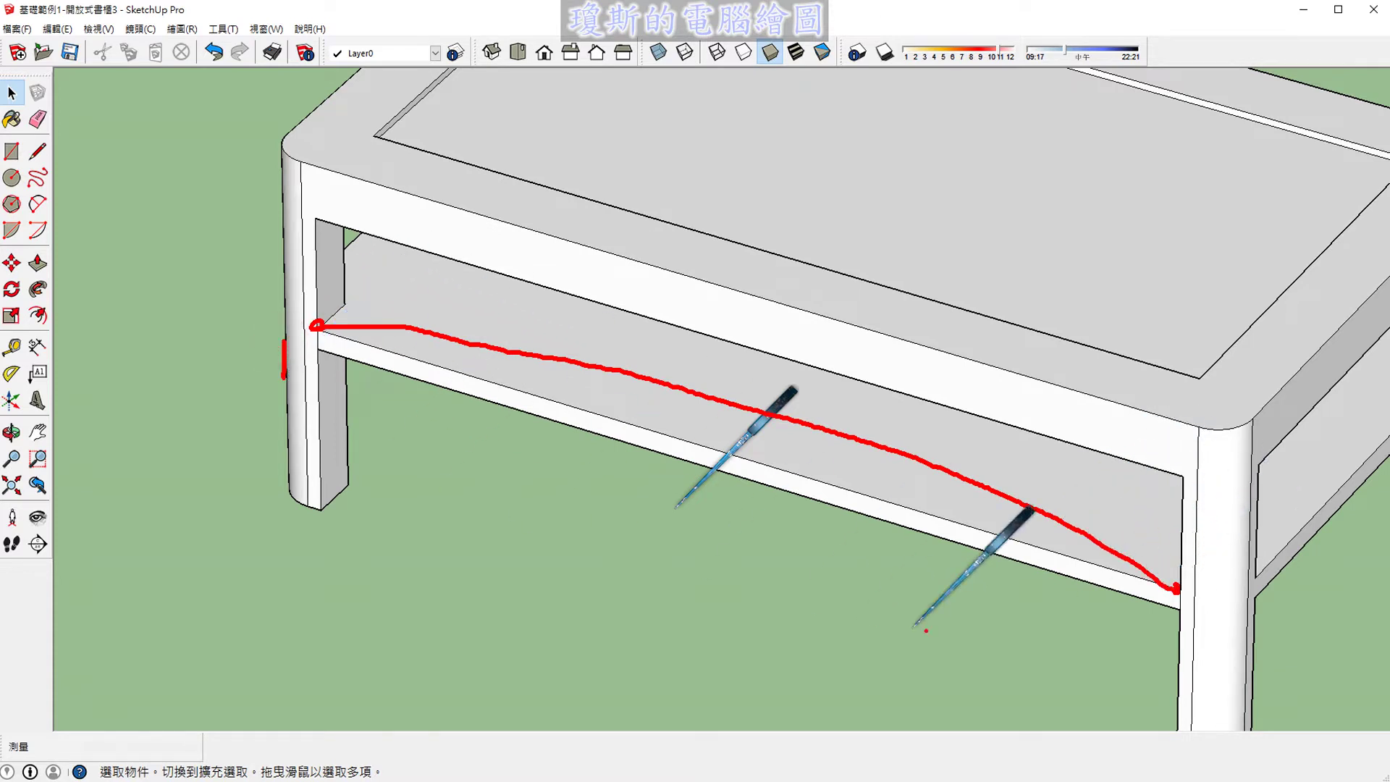
pyautogui.moveTo(1174, 624)
pyautogui.mouseDown()
pyautogui.moveTo(1169, 649)
pyautogui.moveTo(1204, 653)
pyautogui.mouseUp()
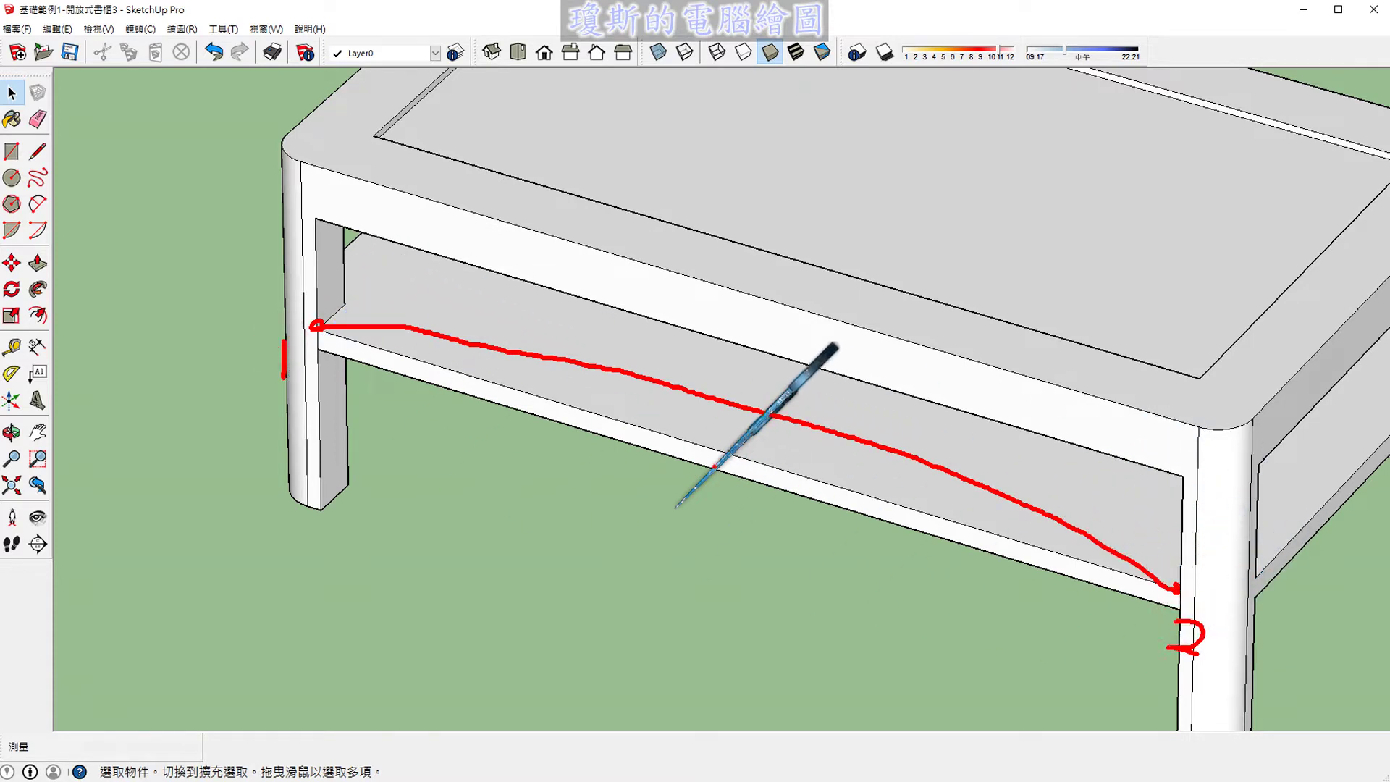
pyautogui.moveTo(730, 422)
pyautogui.mouseDown()
pyautogui.moveTo(740, 415)
pyautogui.moveTo(737, 433)
pyautogui.mouseUp()
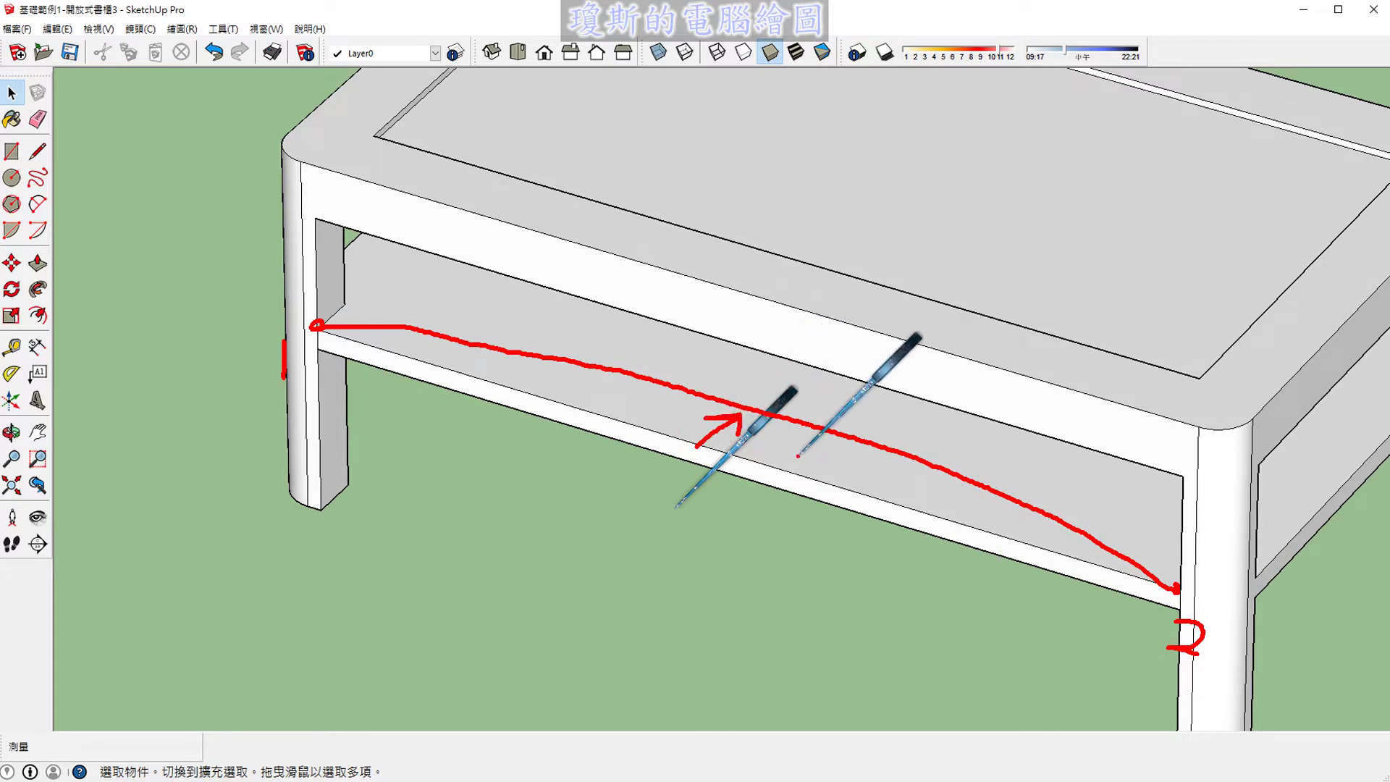
pyautogui.moveTo(783, 447); pyautogui.dragTo(775, 469)
pyautogui.moveTo(811, 452); pyautogui.dragTo(814, 454)
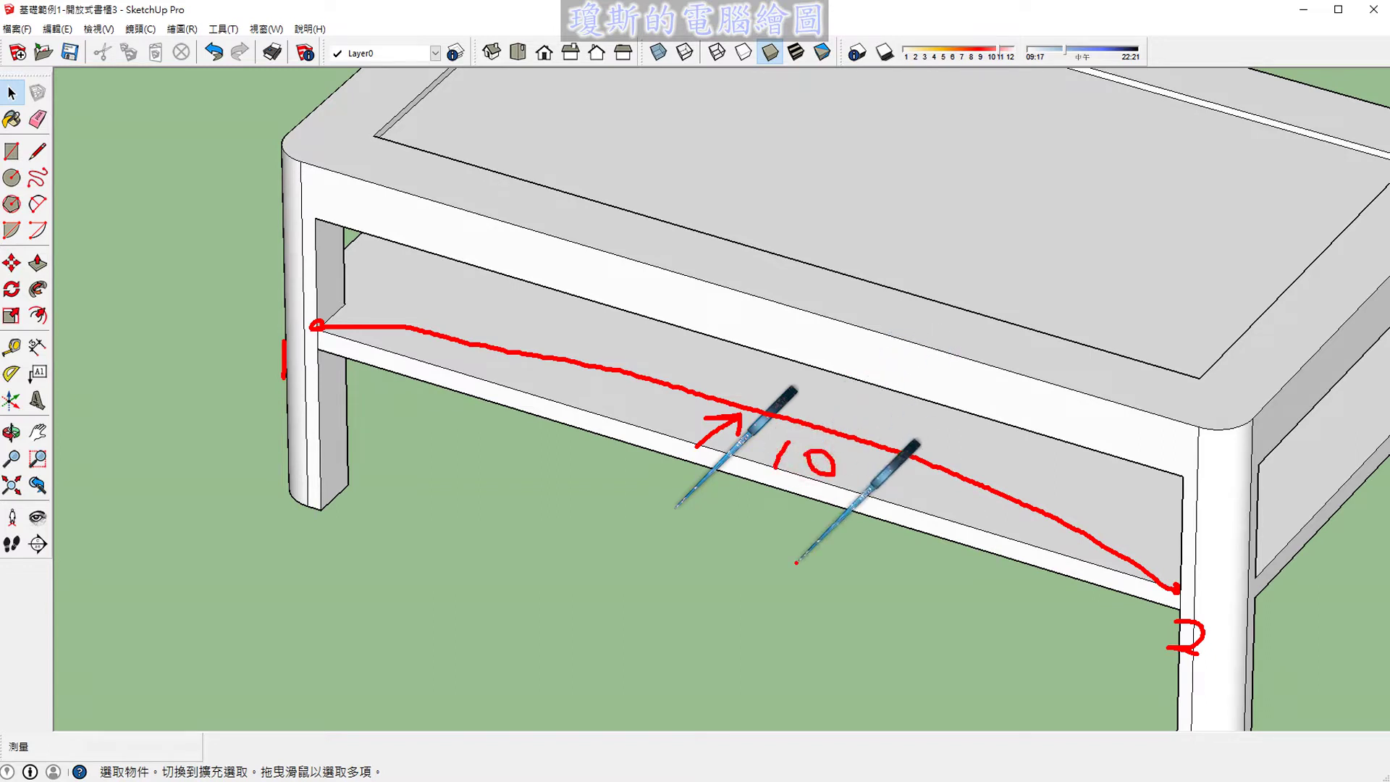
# Step: Clear the on-screen sketch marks and zoom in on the lower shelf
pyautogui.press('Escape')
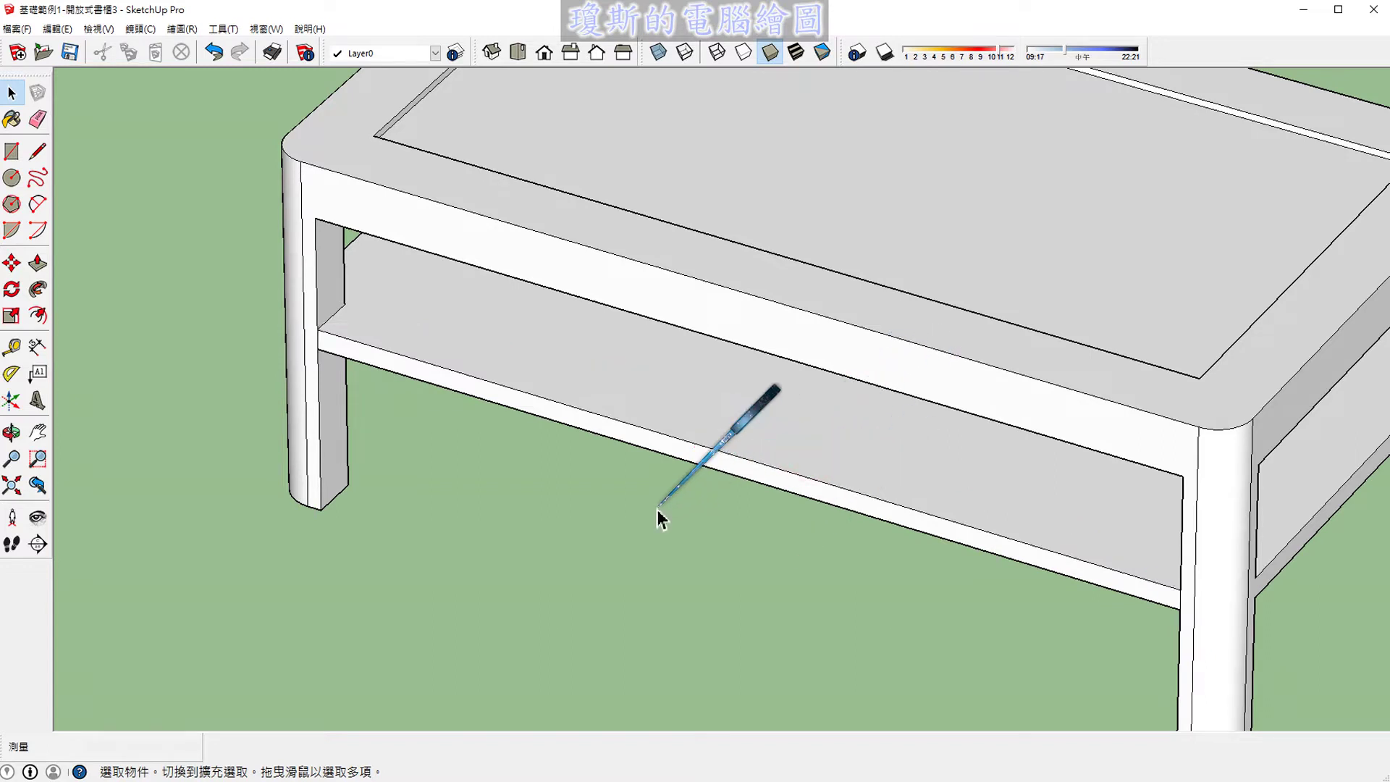
pyautogui.scroll(1, 583, 536)
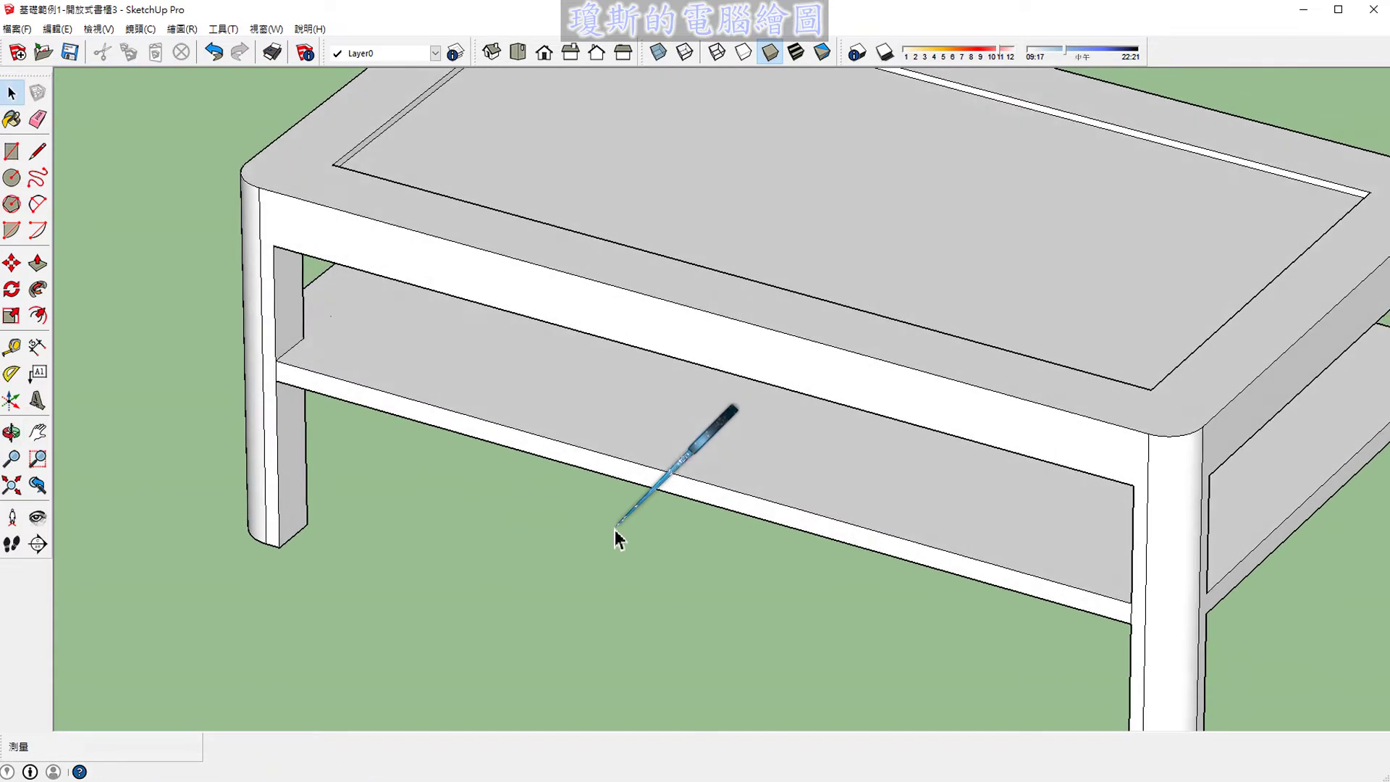
pyautogui.scroll(1, 617, 530)
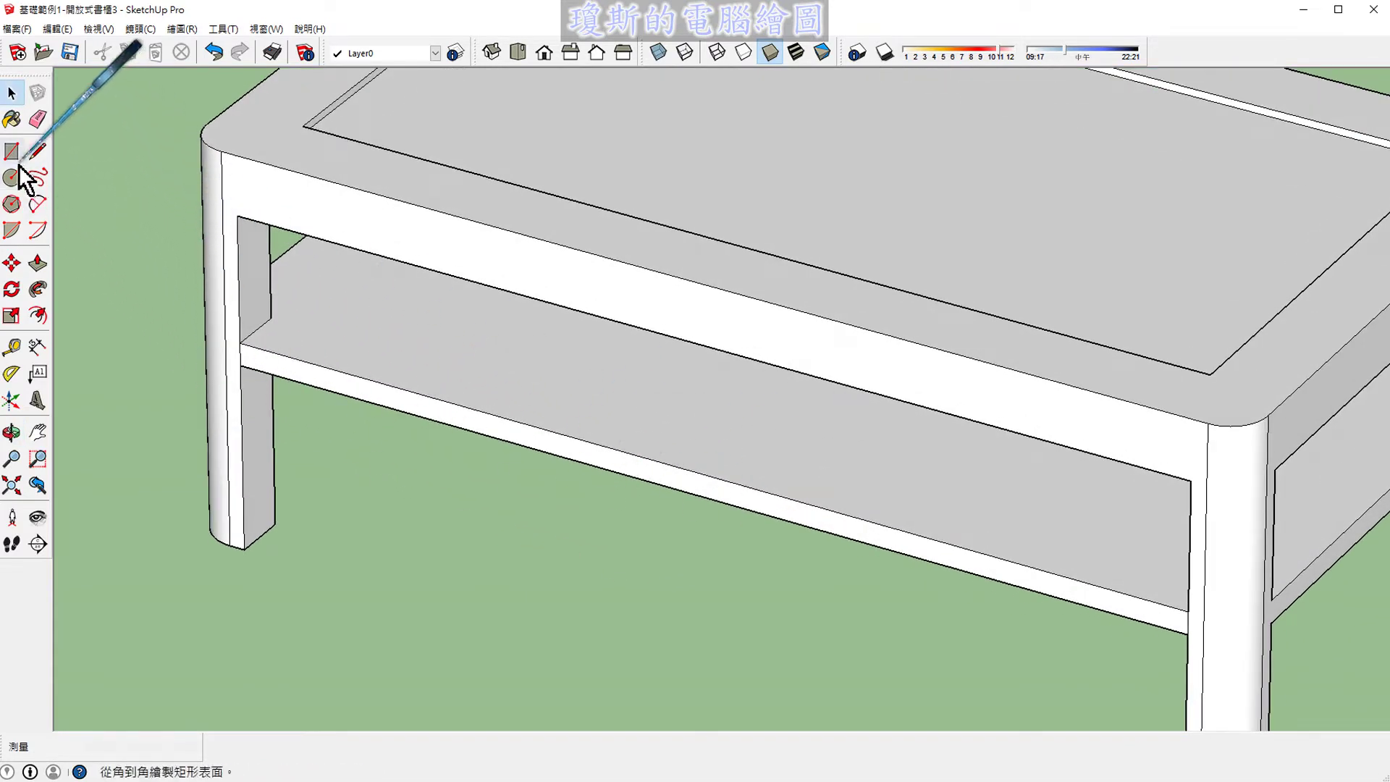
pyautogui.click(38, 203)
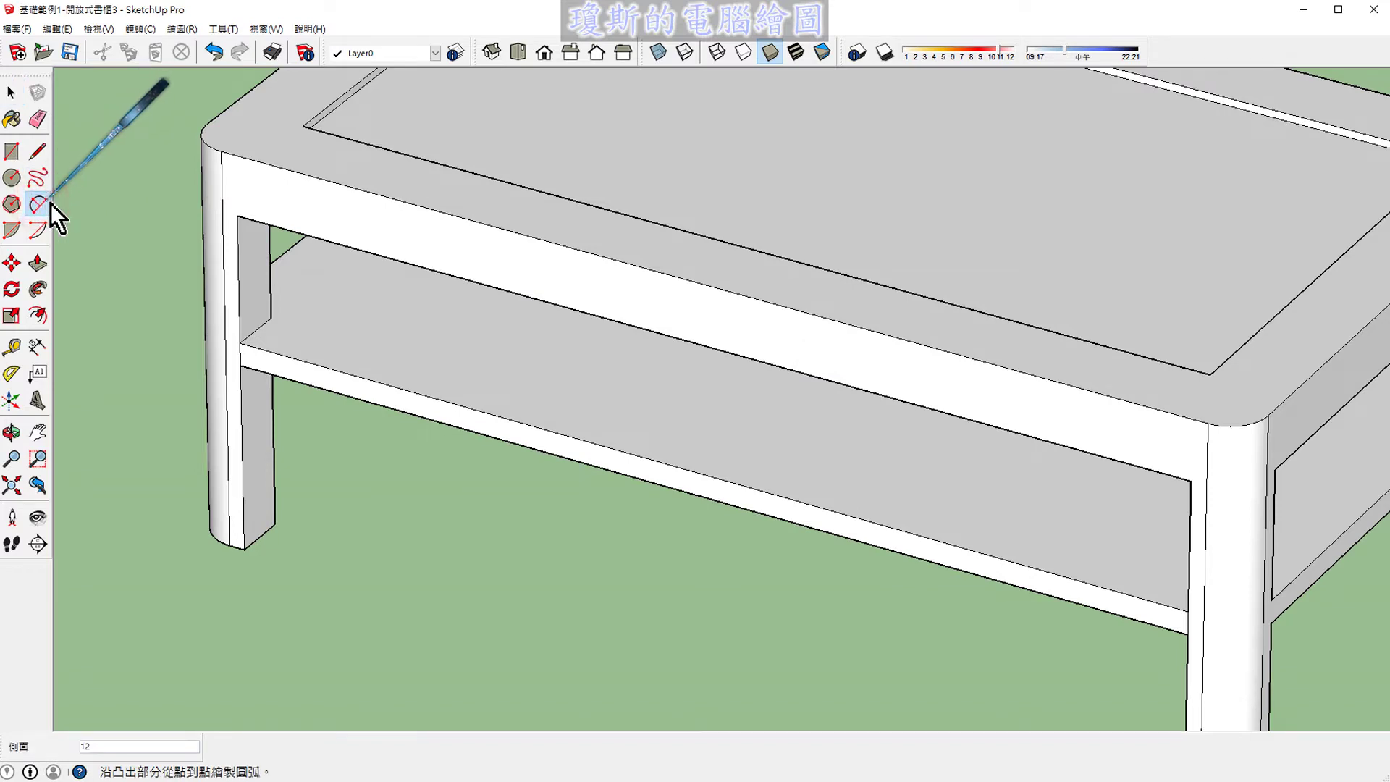
pyautogui.scroll(3, 261, 304)
pyautogui.scroll(2, 248, 330)
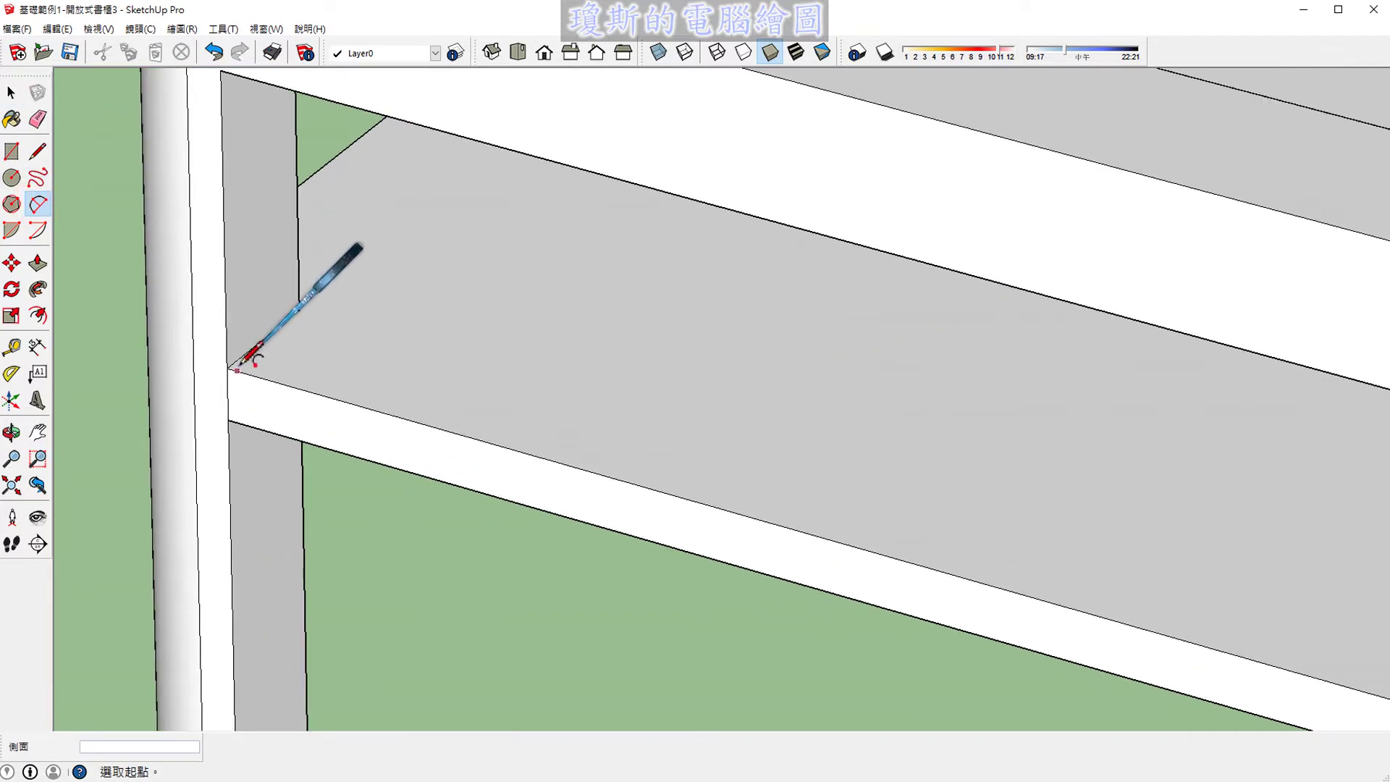
pyautogui.scroll(2, 238, 366)
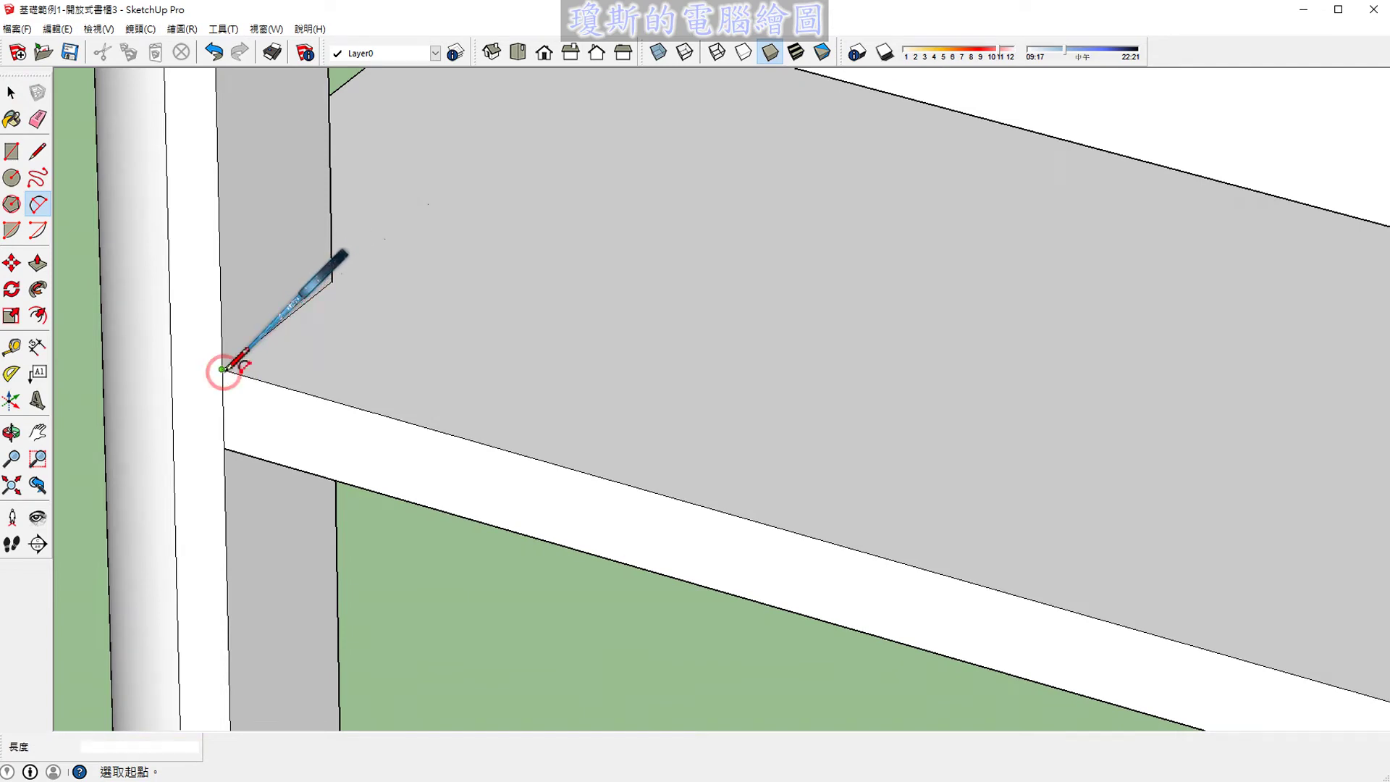
# Step: Draw a 2-point arc from the shelf's left corner to its right corner with a 10 bulge
pyautogui.click(223, 370)
pyautogui.scroll(-2, 225, 369)
pyautogui.scroll(-3, 242, 362)
pyautogui.scroll(-2, 246, 359)
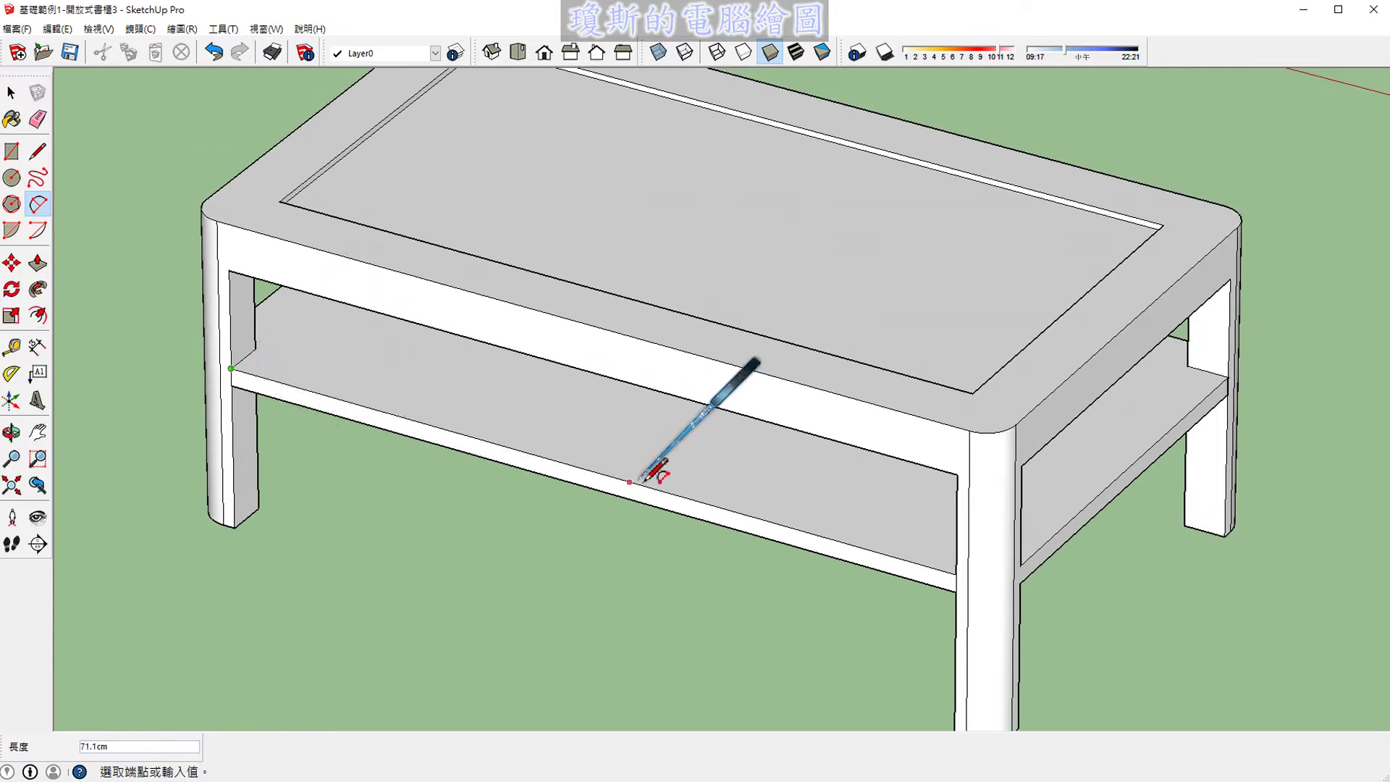
pyautogui.scroll(3, 919, 533)
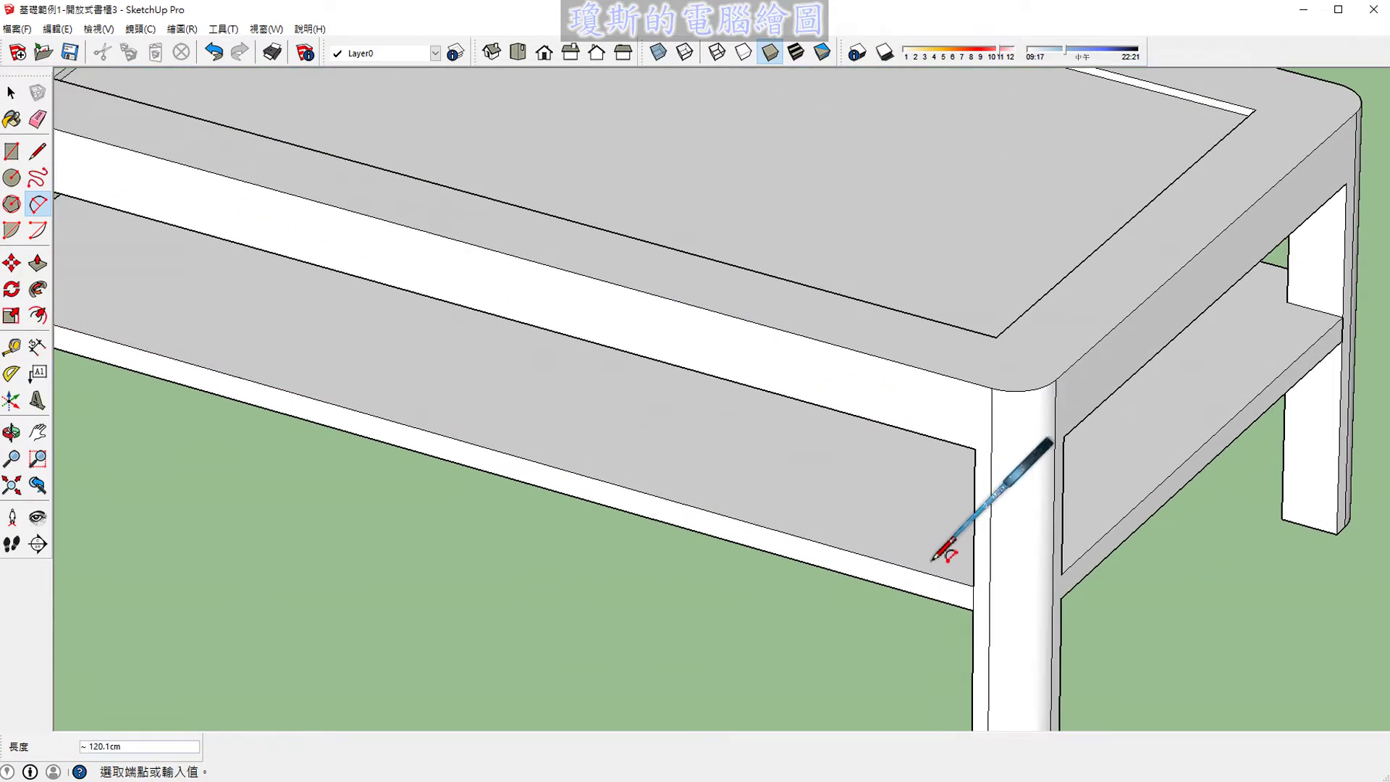
pyautogui.click(974, 584)
pyautogui.write('10')
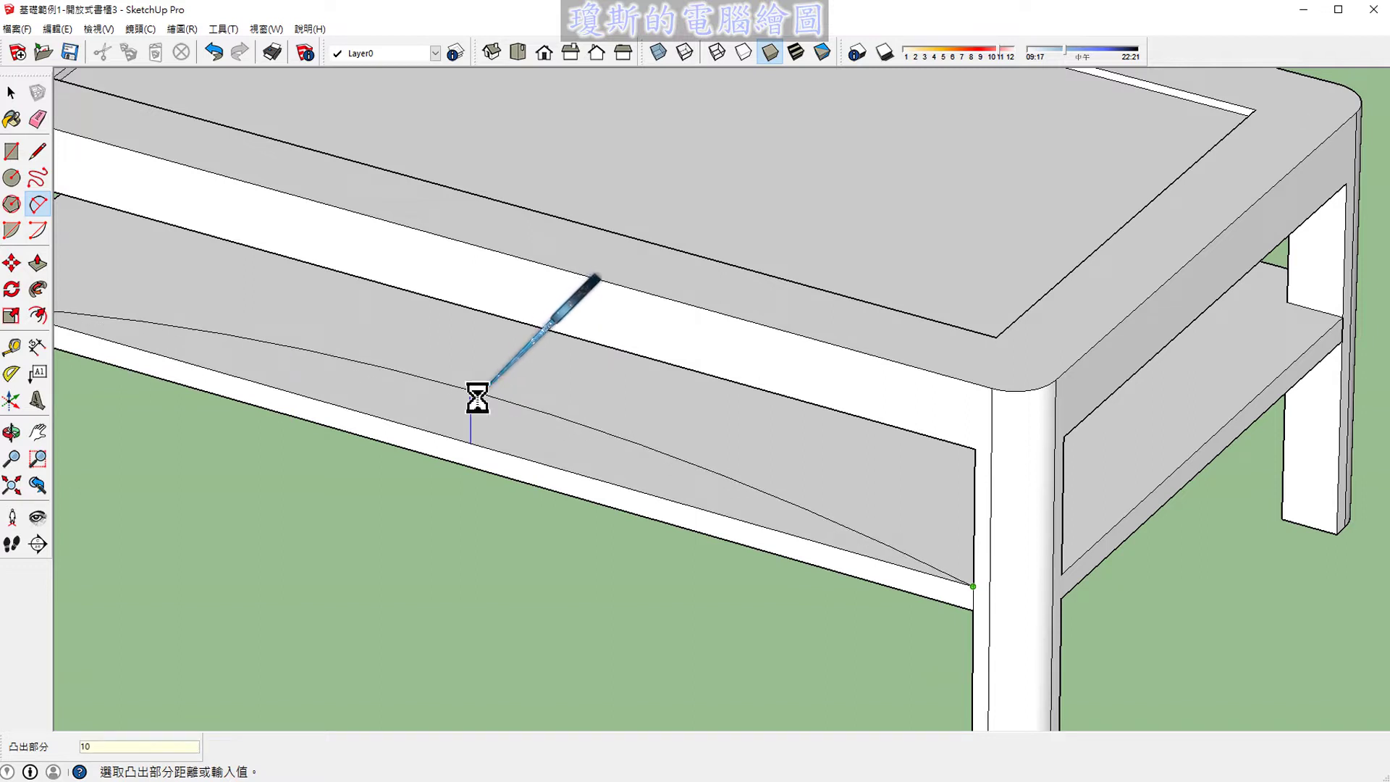
pyautogui.click(711, 437)
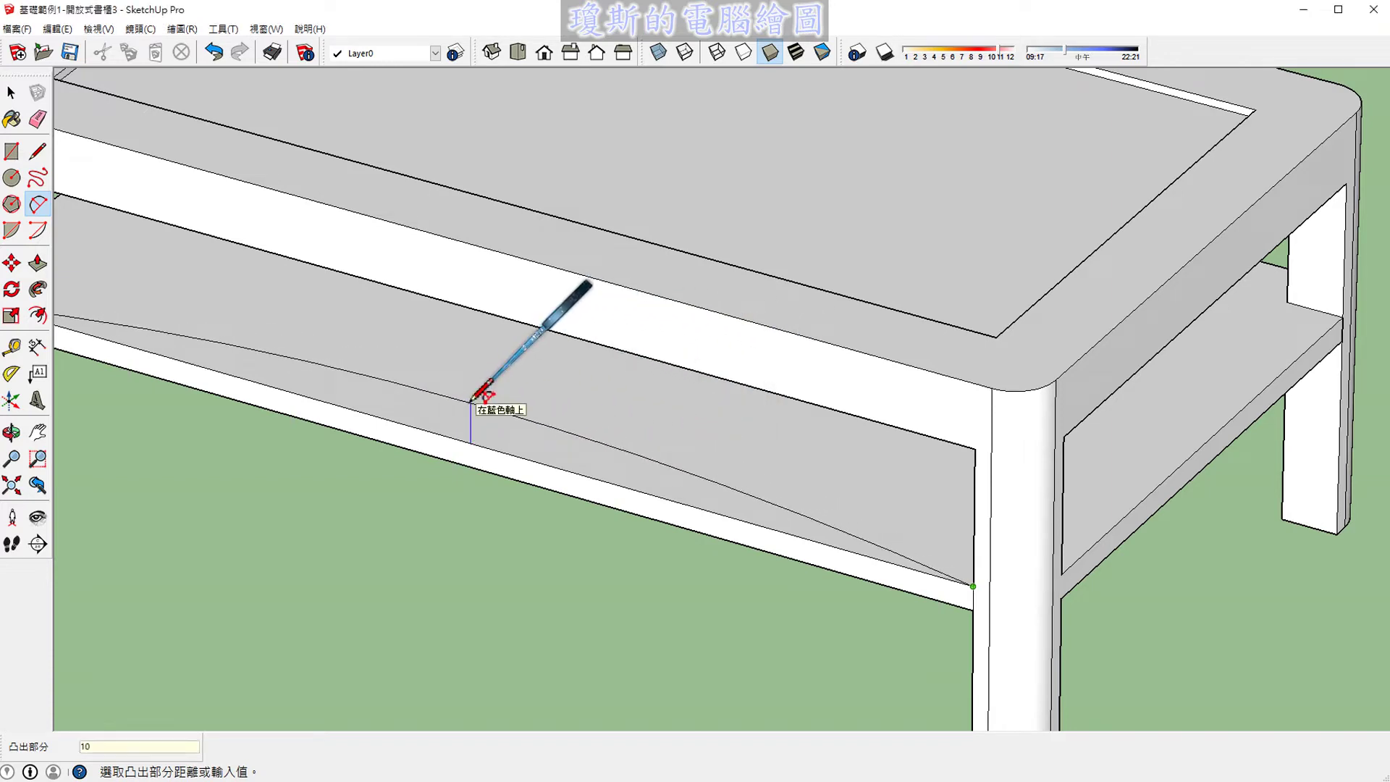
pyautogui.press('Return')
pyautogui.scroll(-2, 538, 472)
pyautogui.scroll(-3, 537, 472)
pyautogui.moveTo(584, 593)
pyautogui.mouseDown(button='middle')
pyautogui.moveTo(425, 475)
pyautogui.moveTo(398, 375)
pyautogui.mouseUp(button='middle')
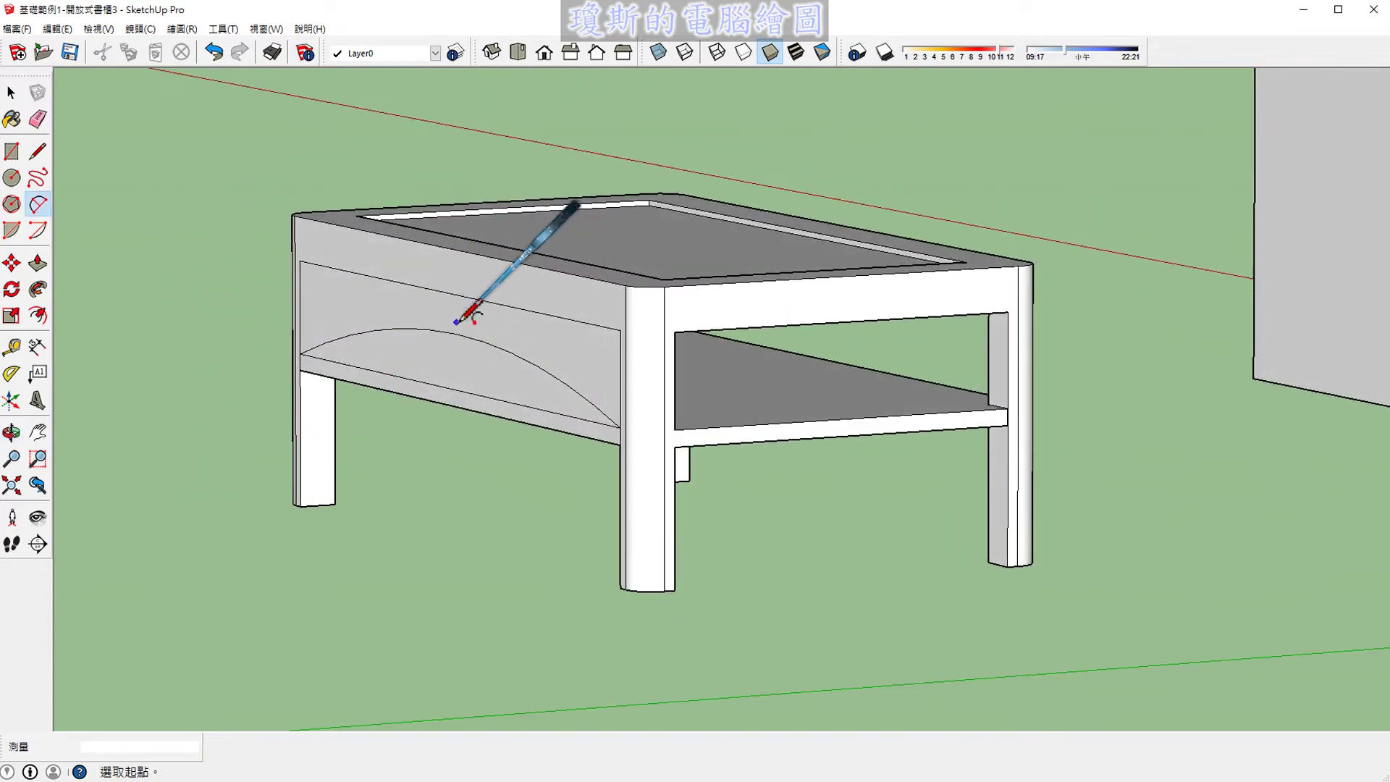
# Step: Undo the last push/pull change and zoom back in on the shelf
pyautogui.moveTo(459, 334); pyautogui.dragTo(585, 538, button='middle')
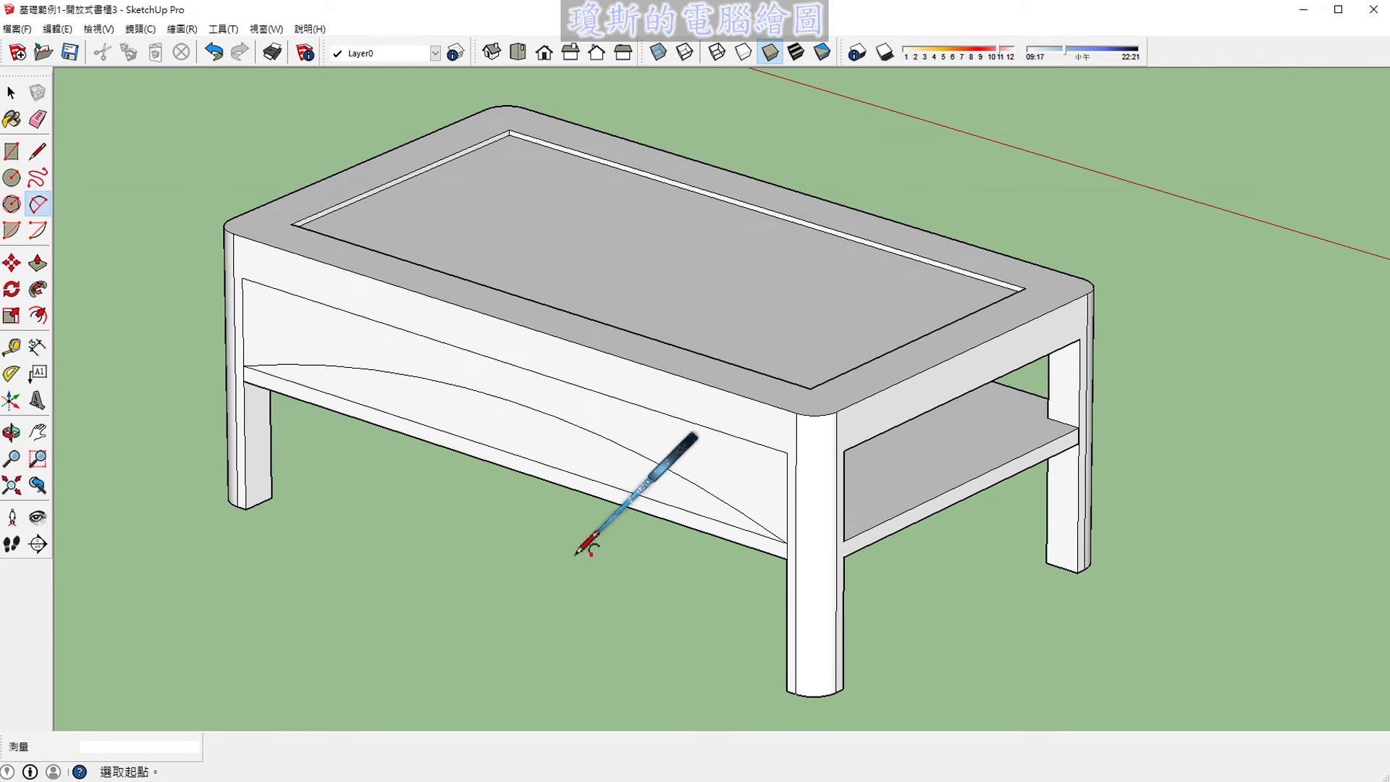
pyautogui.click(215, 51)
pyautogui.scroll(2, 273, 325)
pyautogui.scroll(2, 293, 362)
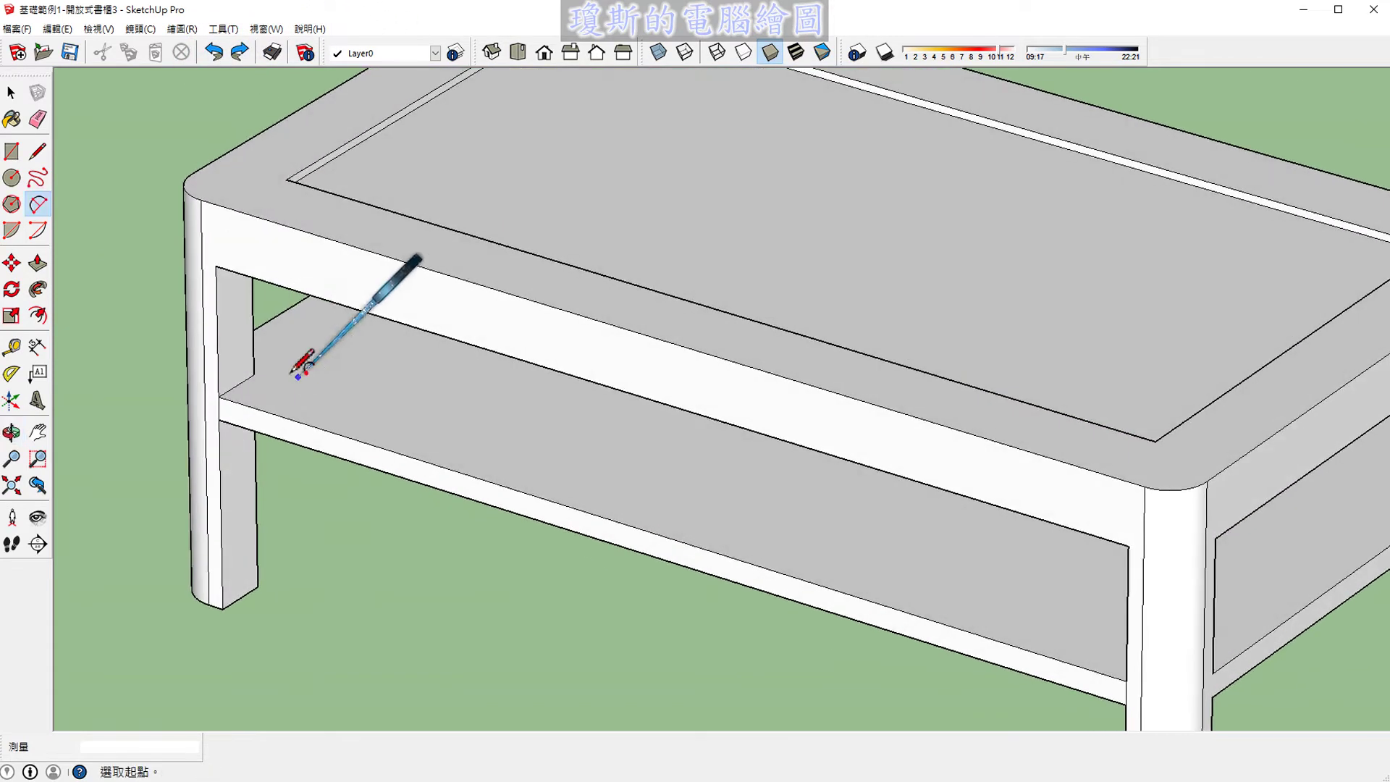
pyautogui.scroll(2, 225, 391)
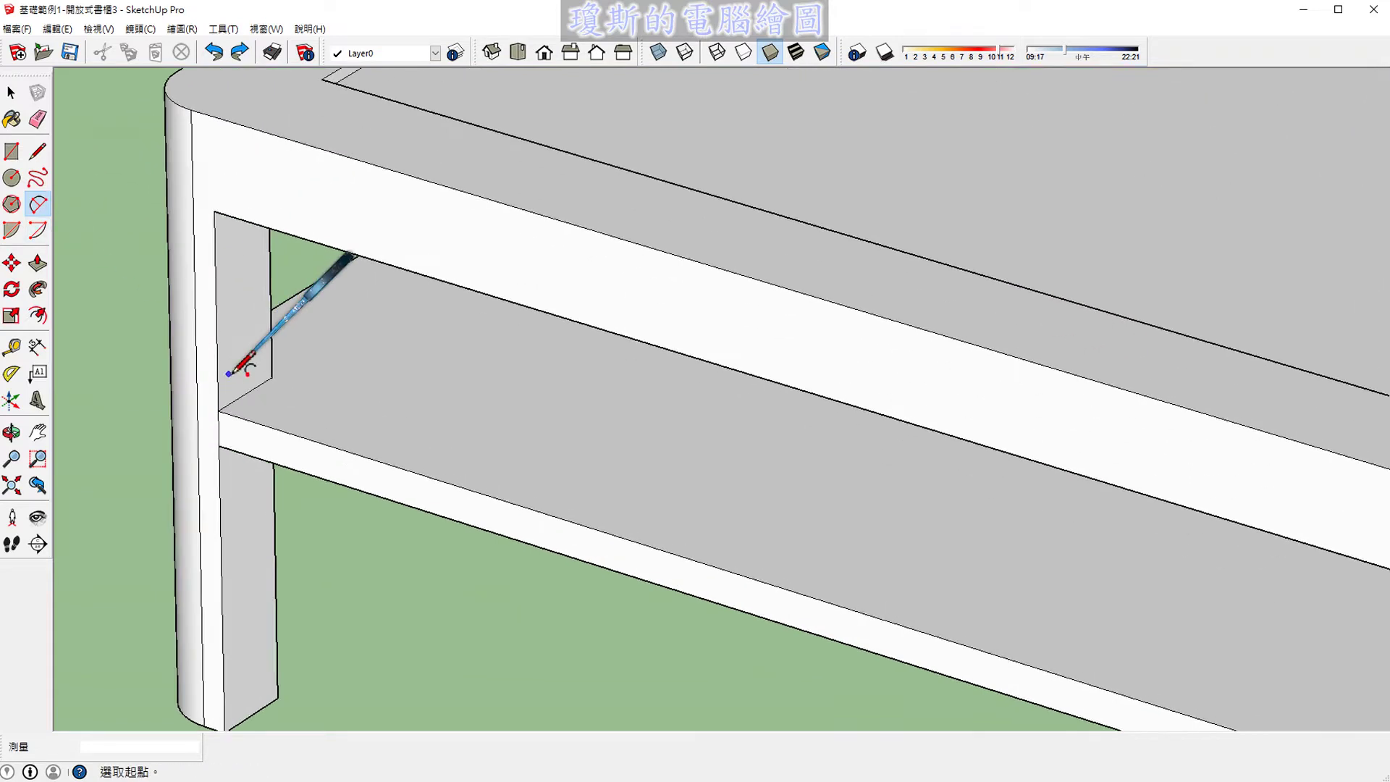
# Step: Draw an arc between the shelf's two bottom front corners, bulging 10 upward
pyautogui.click(219, 411)
pyautogui.scroll(-3, 218, 411)
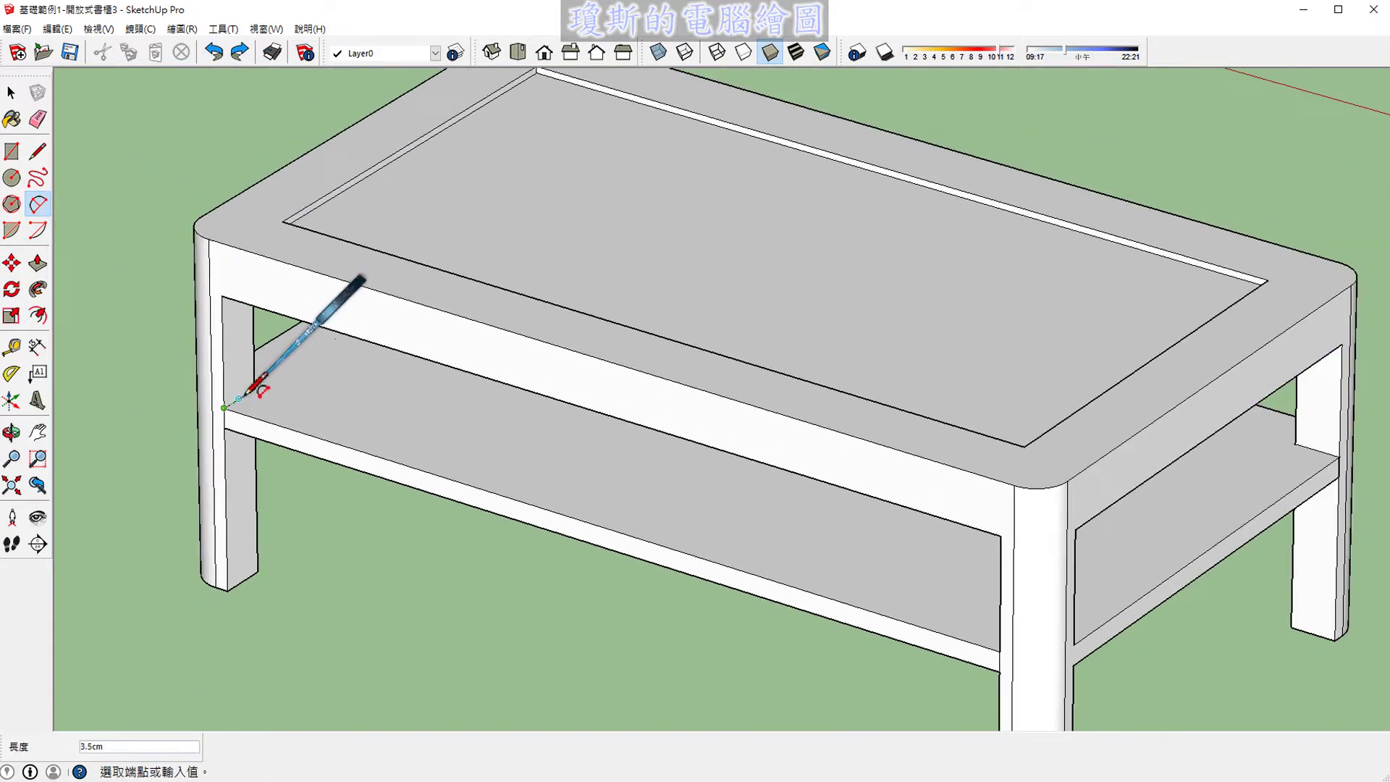
pyautogui.scroll(3, 1002, 640)
pyautogui.scroll(-1, 1002, 644)
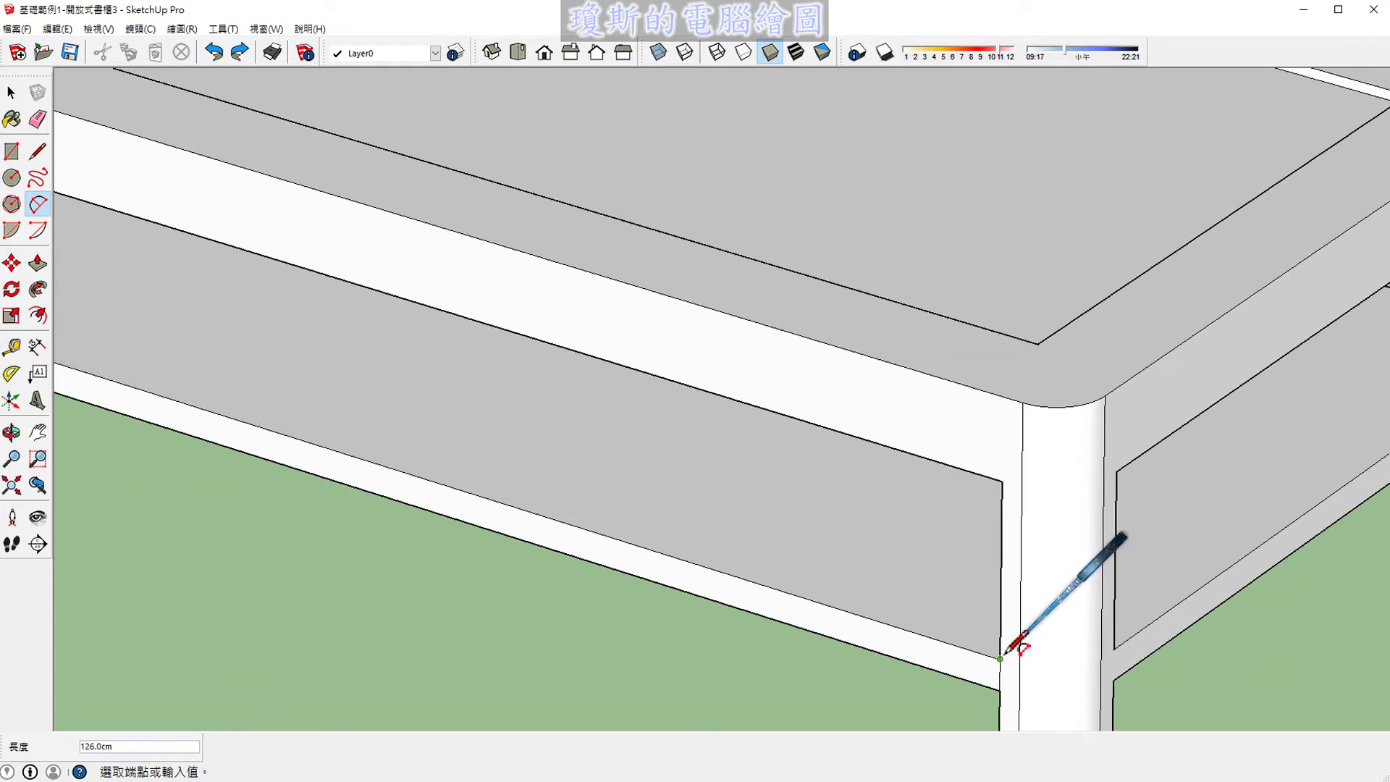
pyautogui.click(1002, 658)
pyautogui.write('10')
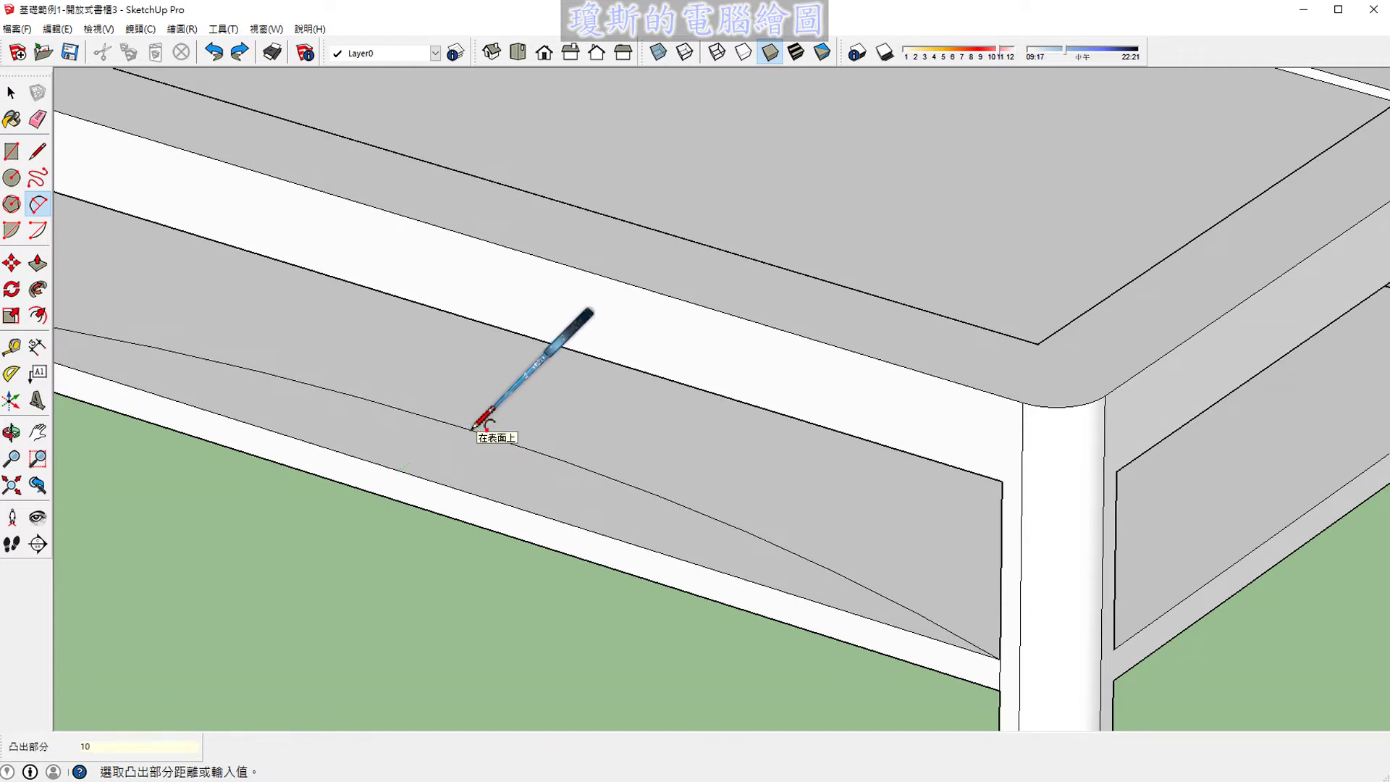
pyautogui.click(473, 428)
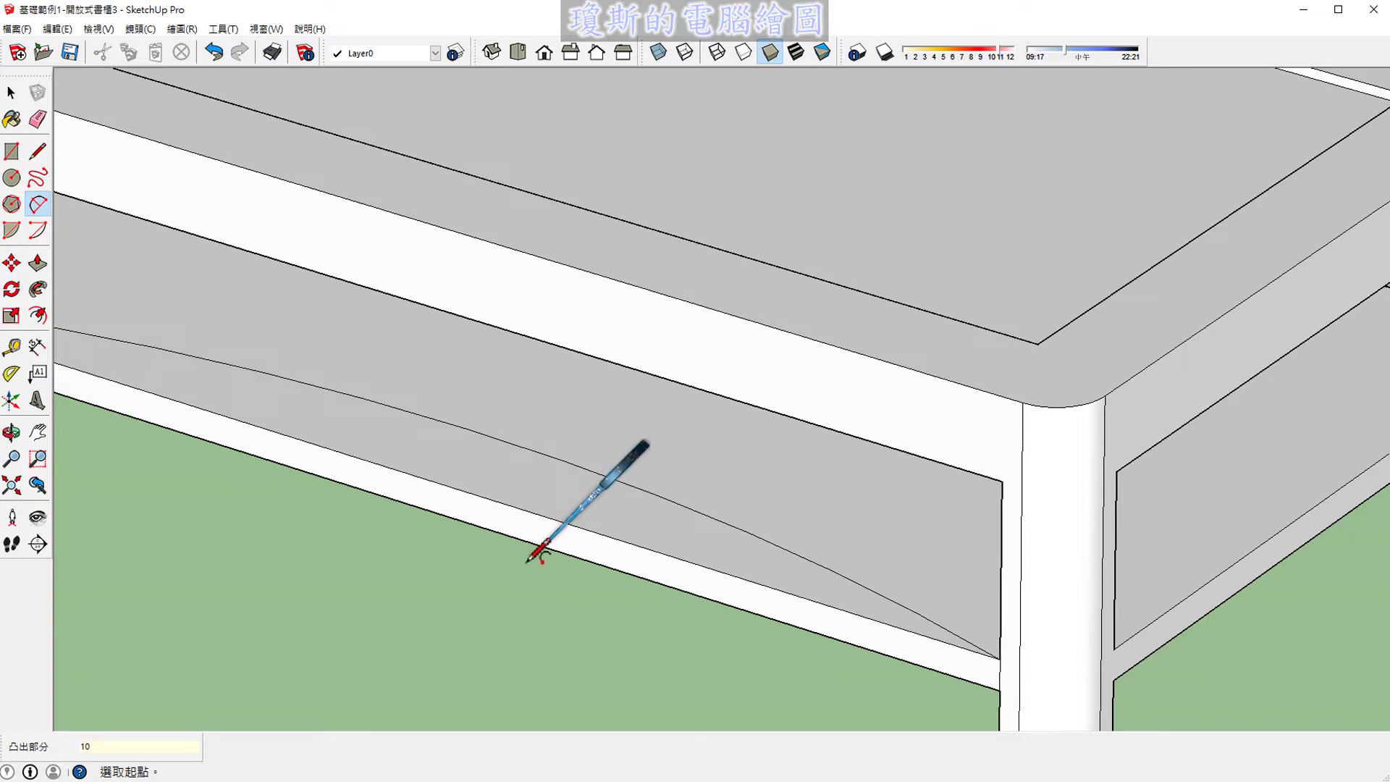
# Step: Select the crescent face below the arc on the shelf's front rail
pyautogui.scroll(-3, 529, 565)
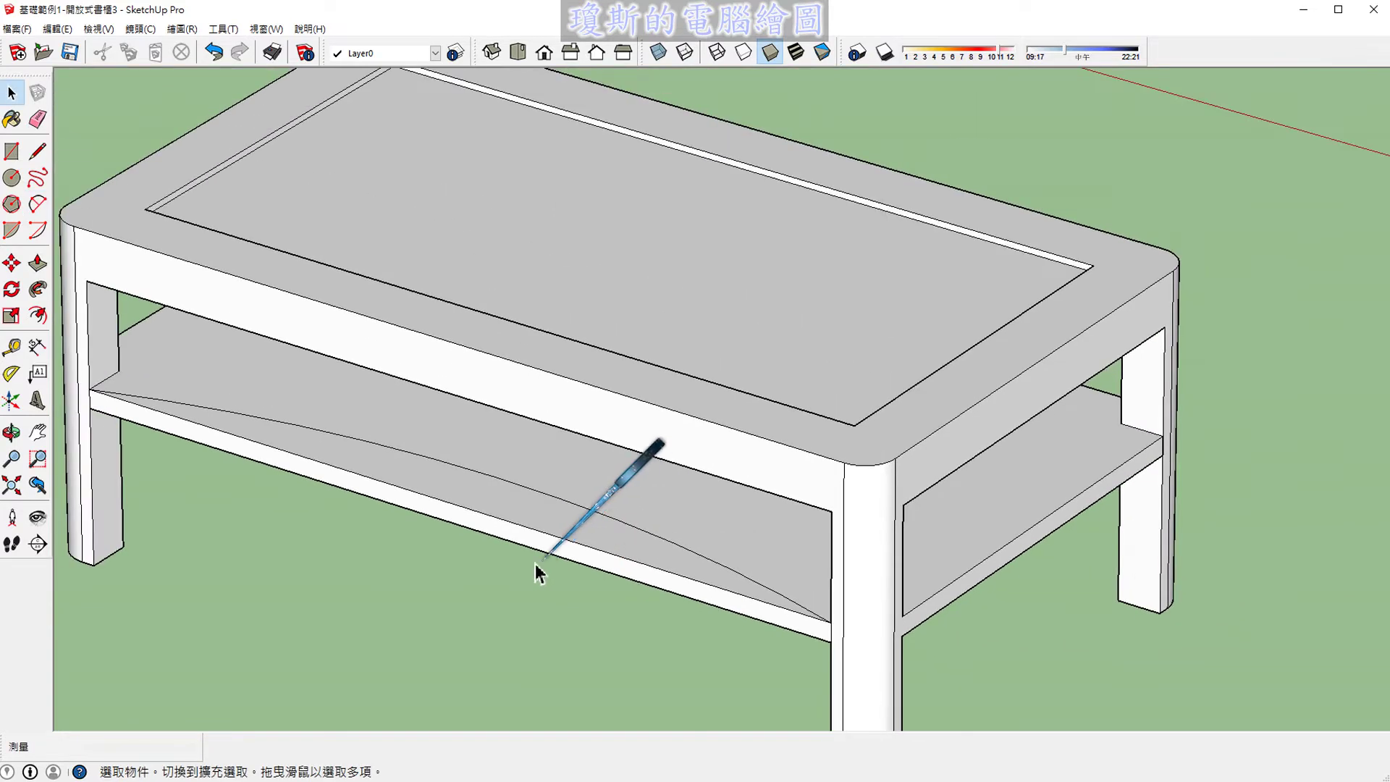
pyautogui.scroll(-2, 565, 551)
pyautogui.click(605, 499)
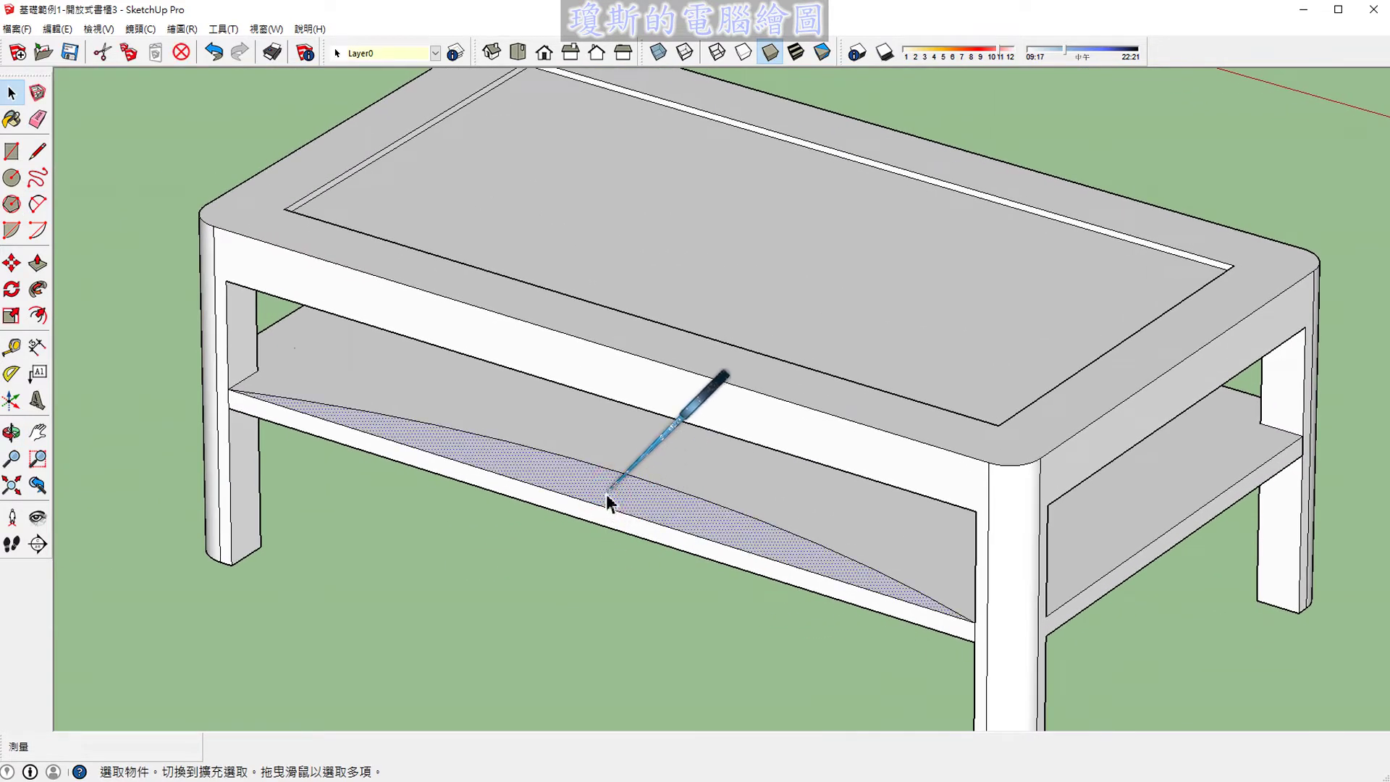
pyautogui.click(633, 459)
pyautogui.click(614, 500)
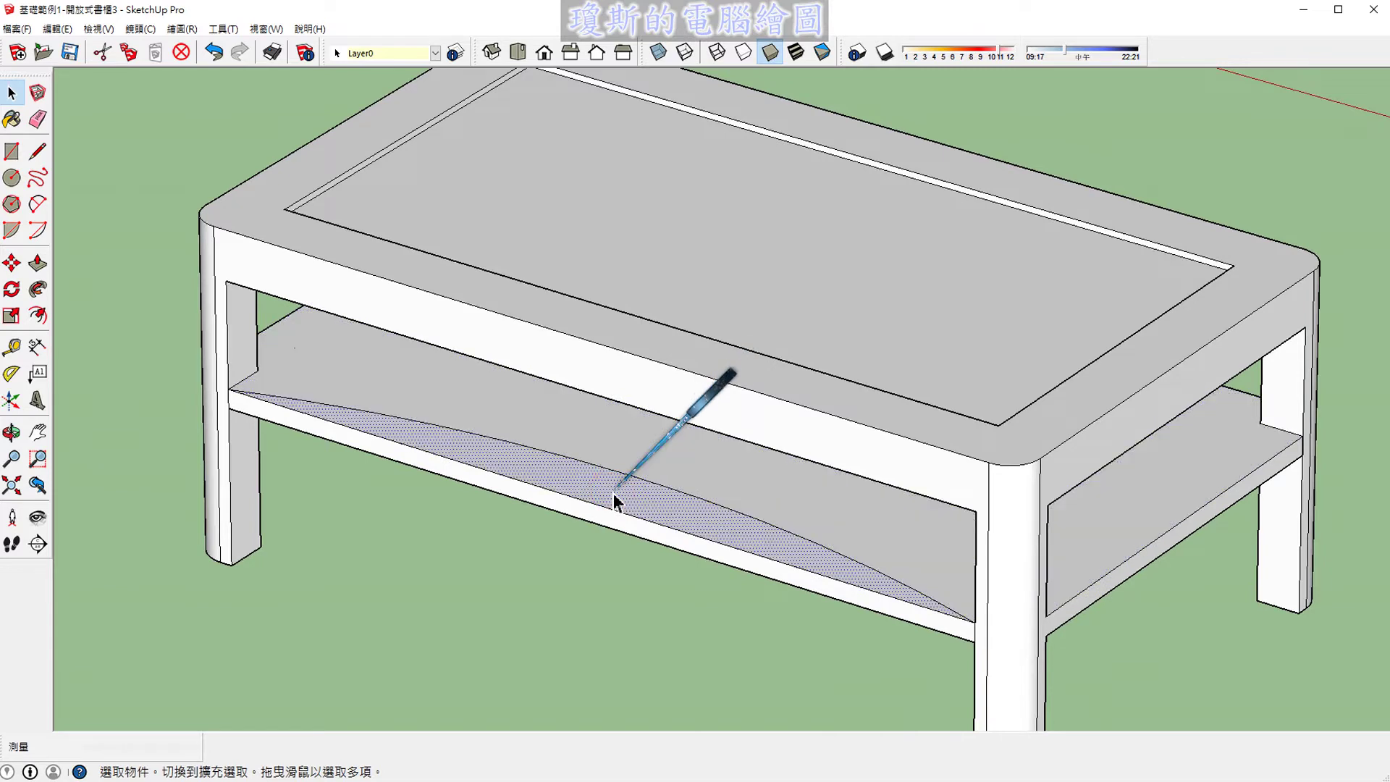
pyautogui.click(103, 457)
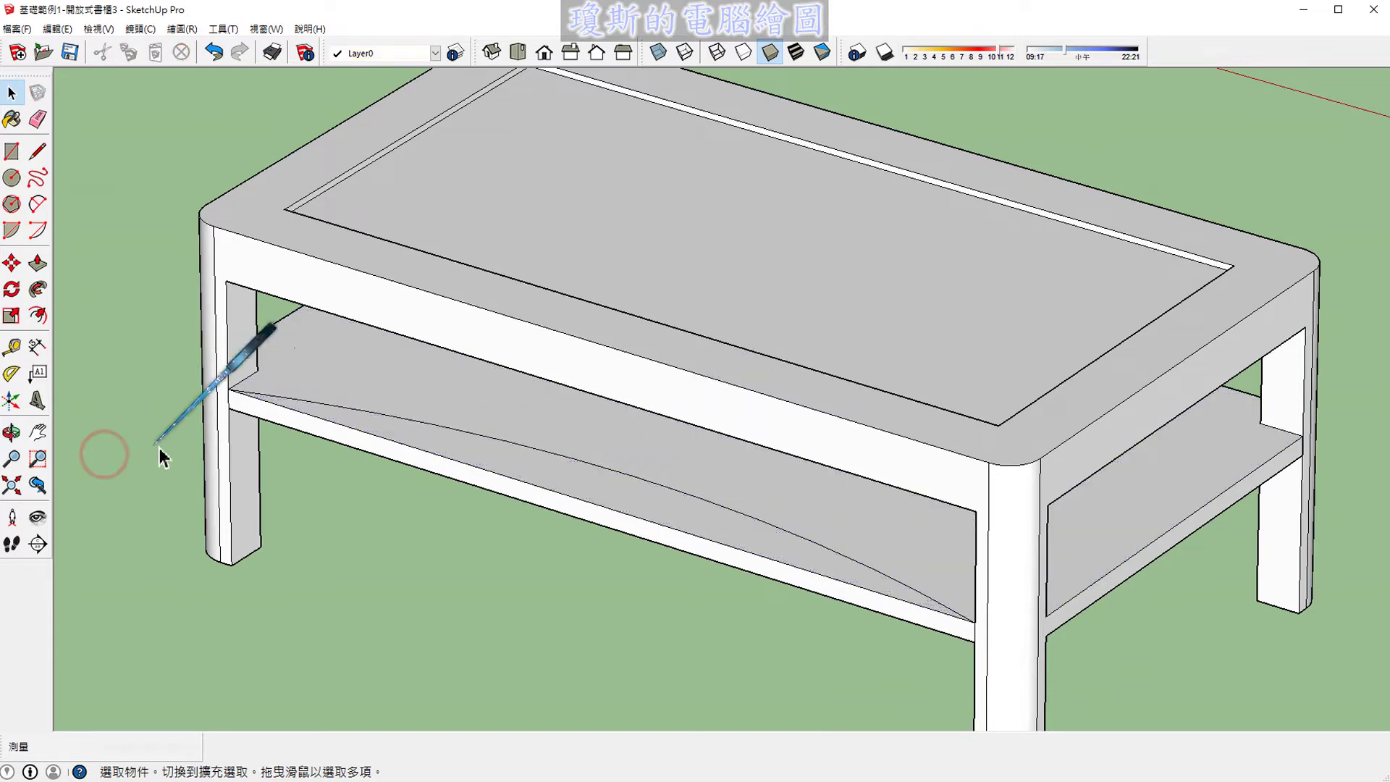
pyautogui.click(427, 441)
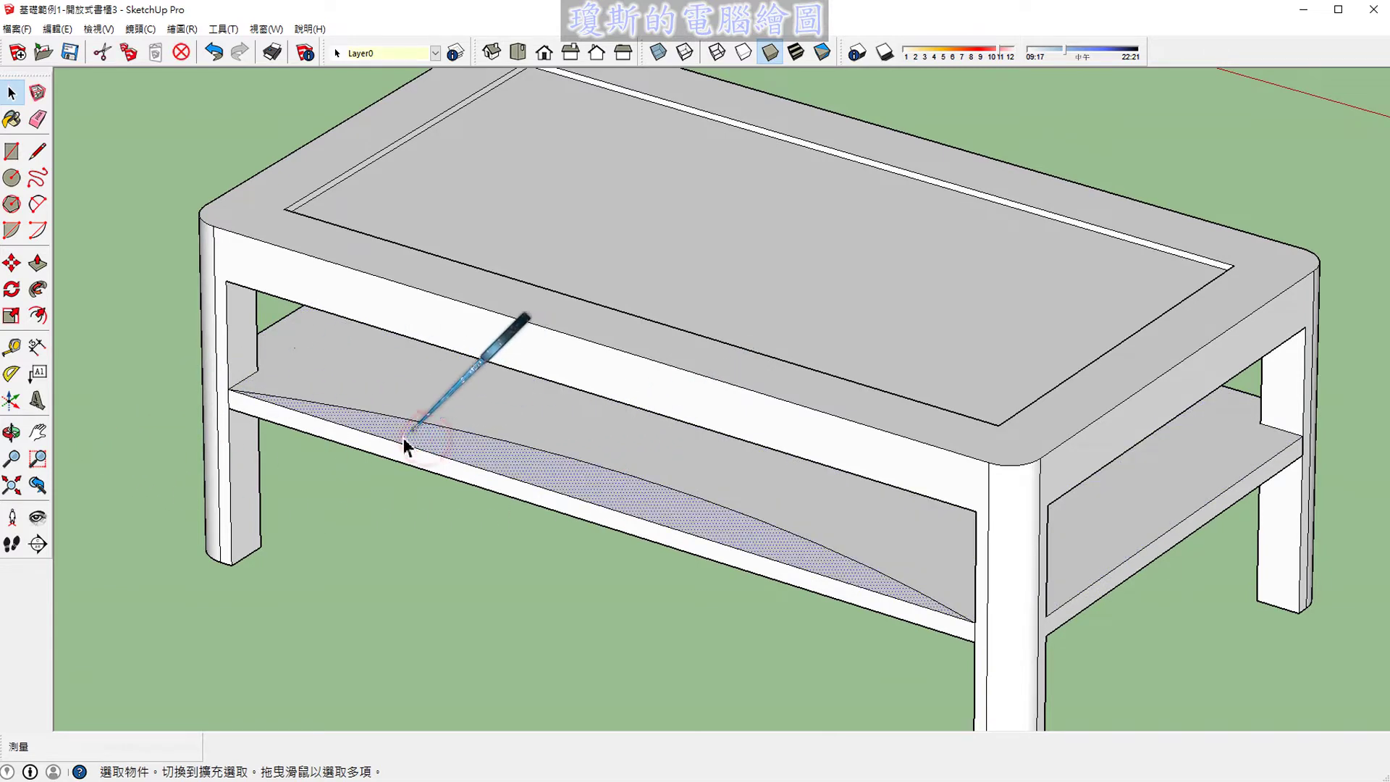
# Step: Push the crescent below the arc back 3 cm to arch the rail's underside
pyautogui.click(38, 262)
pyautogui.scroll(2, 516, 516)
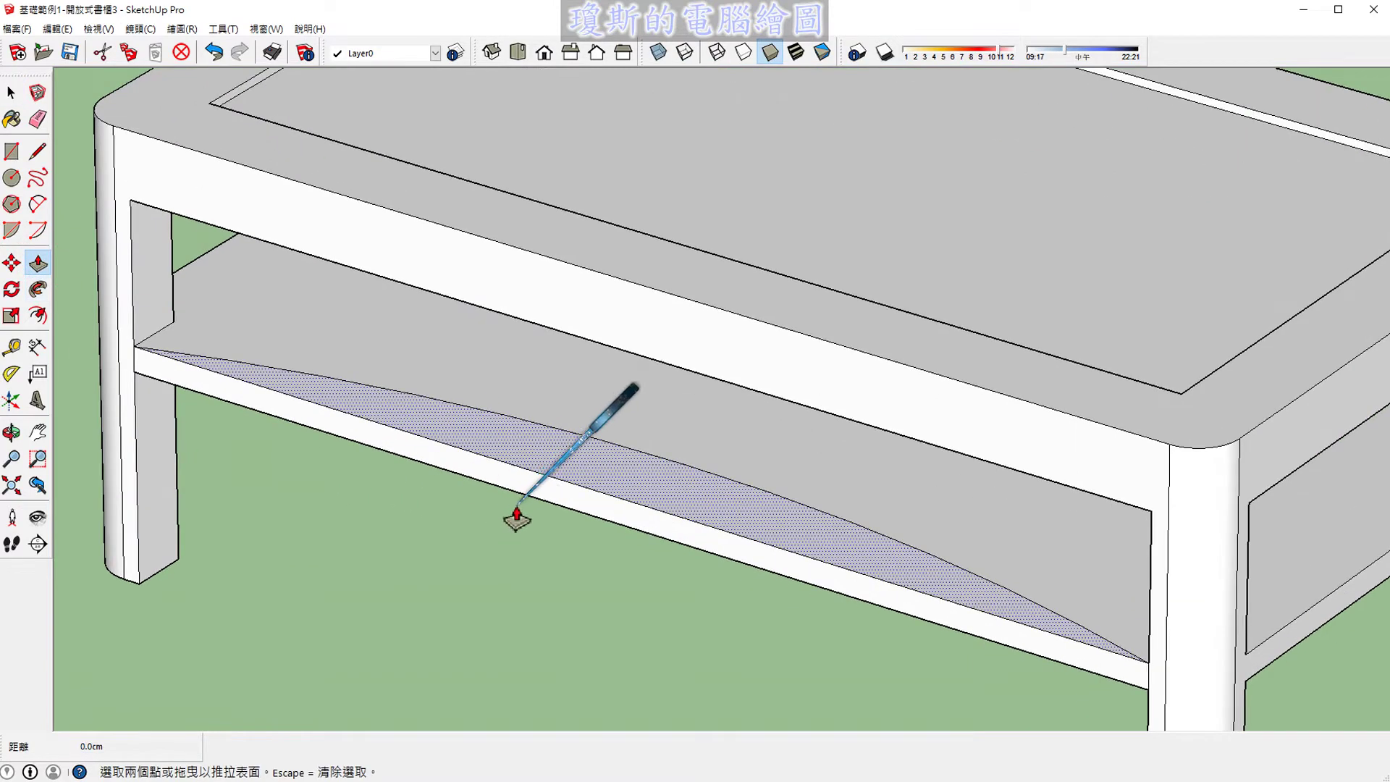
pyautogui.moveTo(554, 460); pyautogui.dragTo(553, 495)
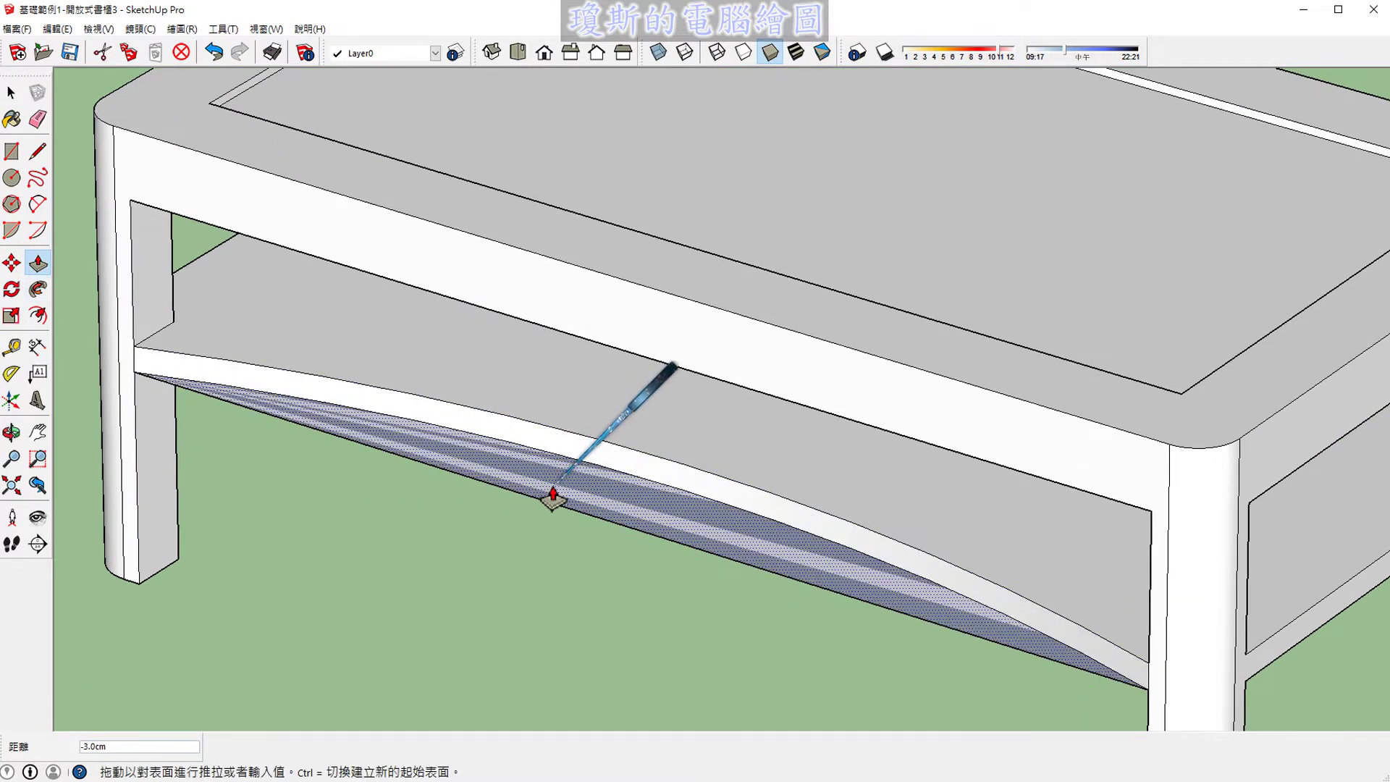
pyautogui.click(553, 500)
pyautogui.scroll(-2, 688, 561)
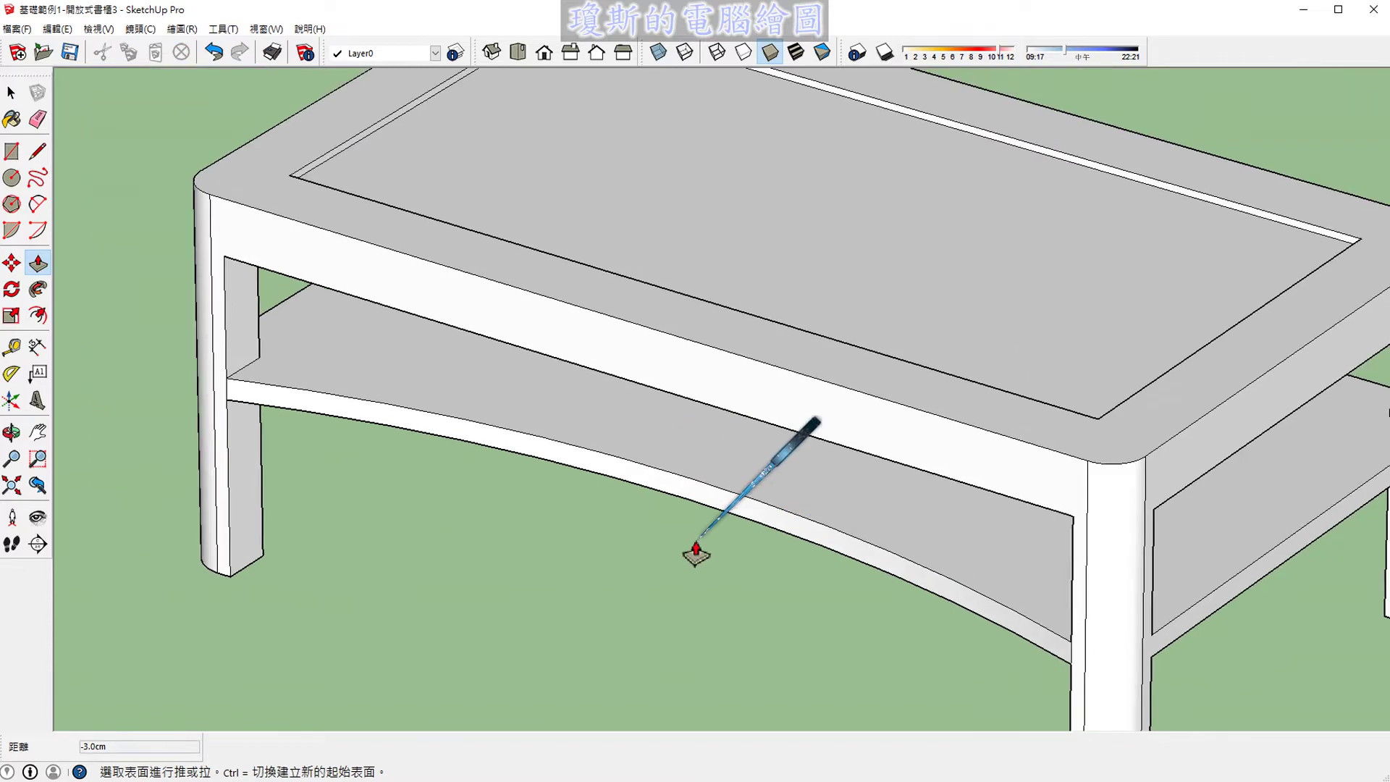
pyautogui.scroll(-2, 800, 616)
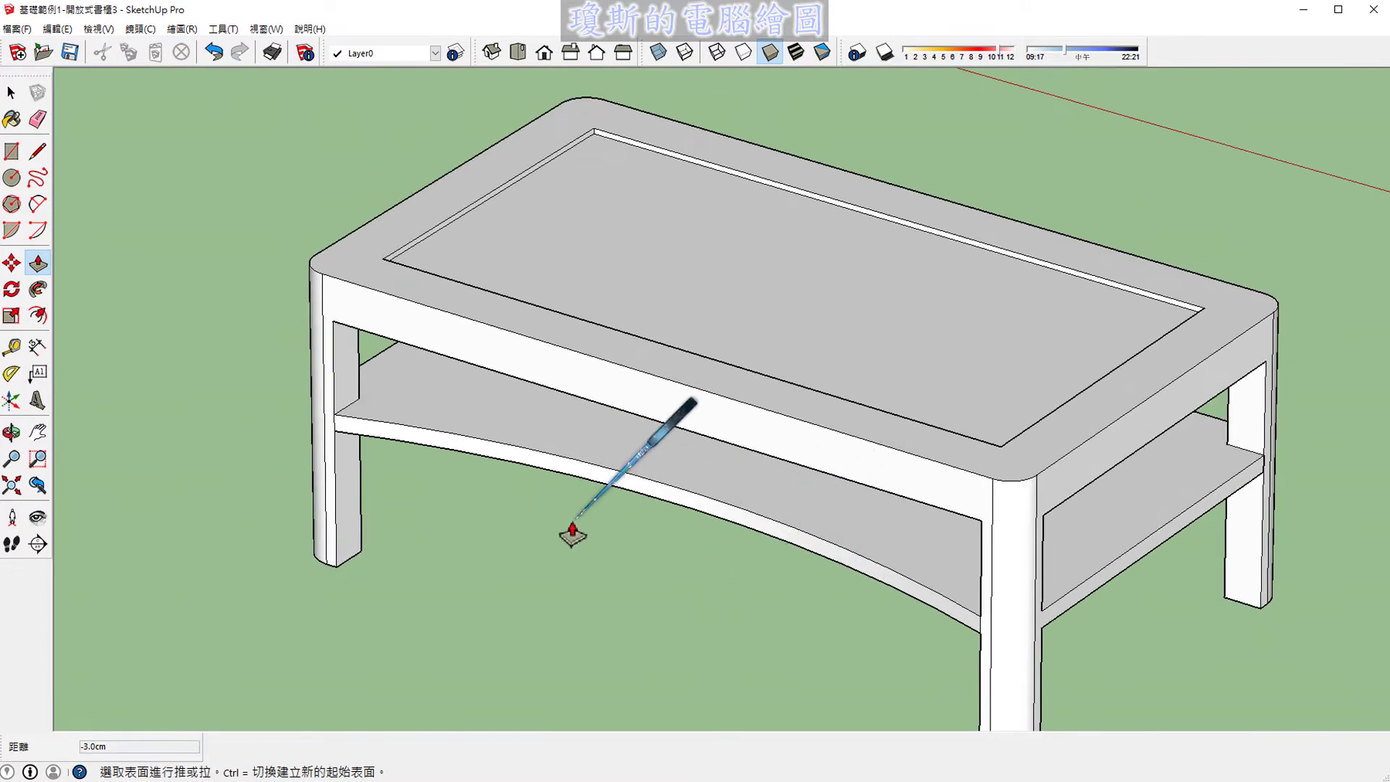
pyautogui.press('space')
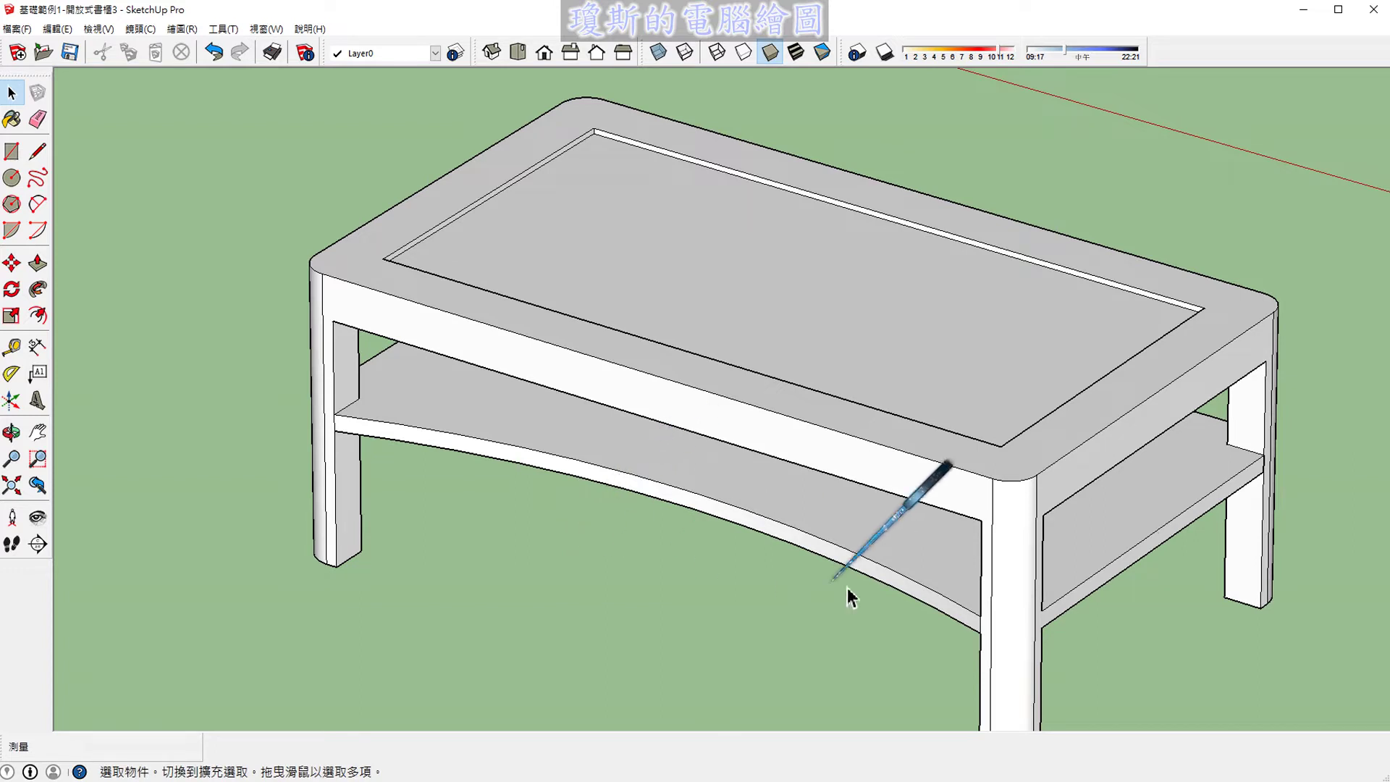
# Step: Draw a 10-bulge arc across the shelf's right side face, from front corner to back corner
pyautogui.scroll(3, 1014, 608)
pyautogui.scroll(2, 942, 567)
pyautogui.scroll(1, 942, 567)
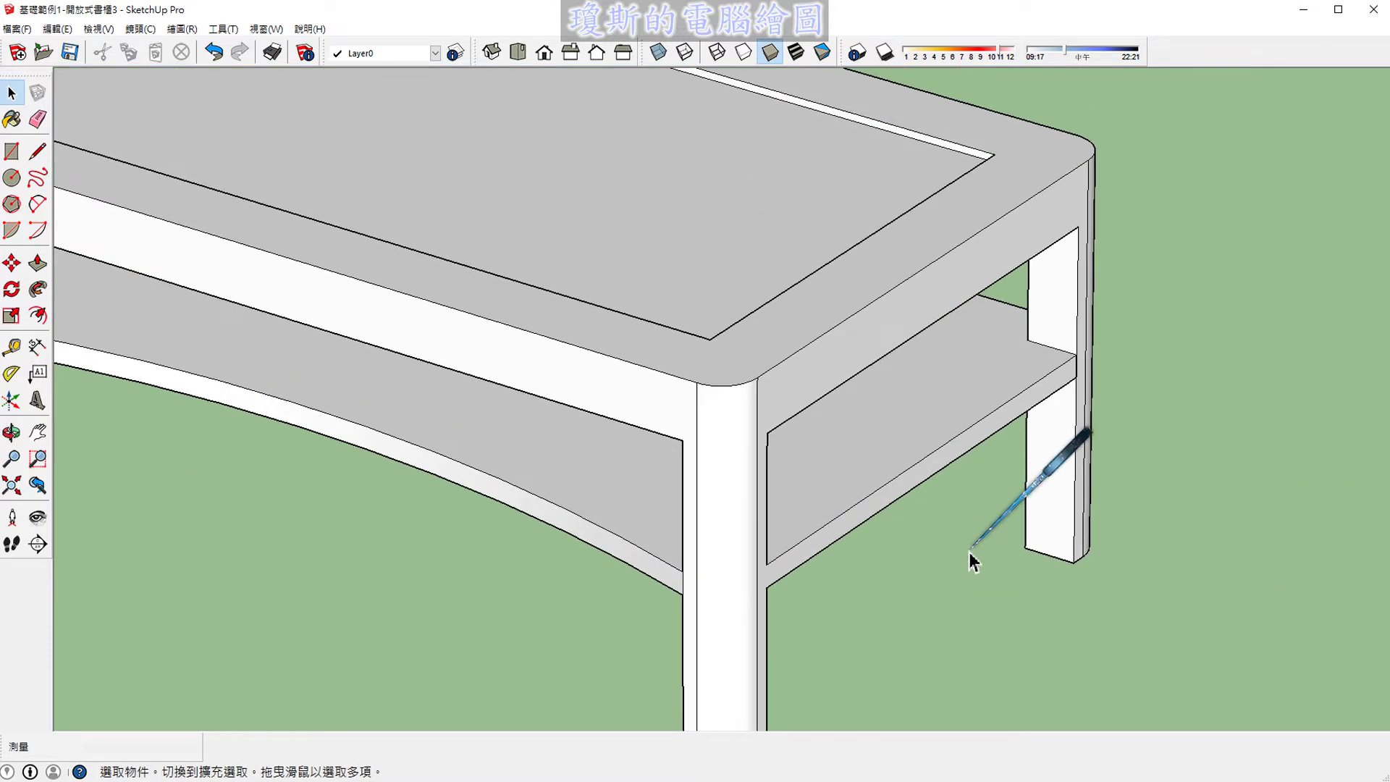
pyautogui.scroll(2, 901, 591)
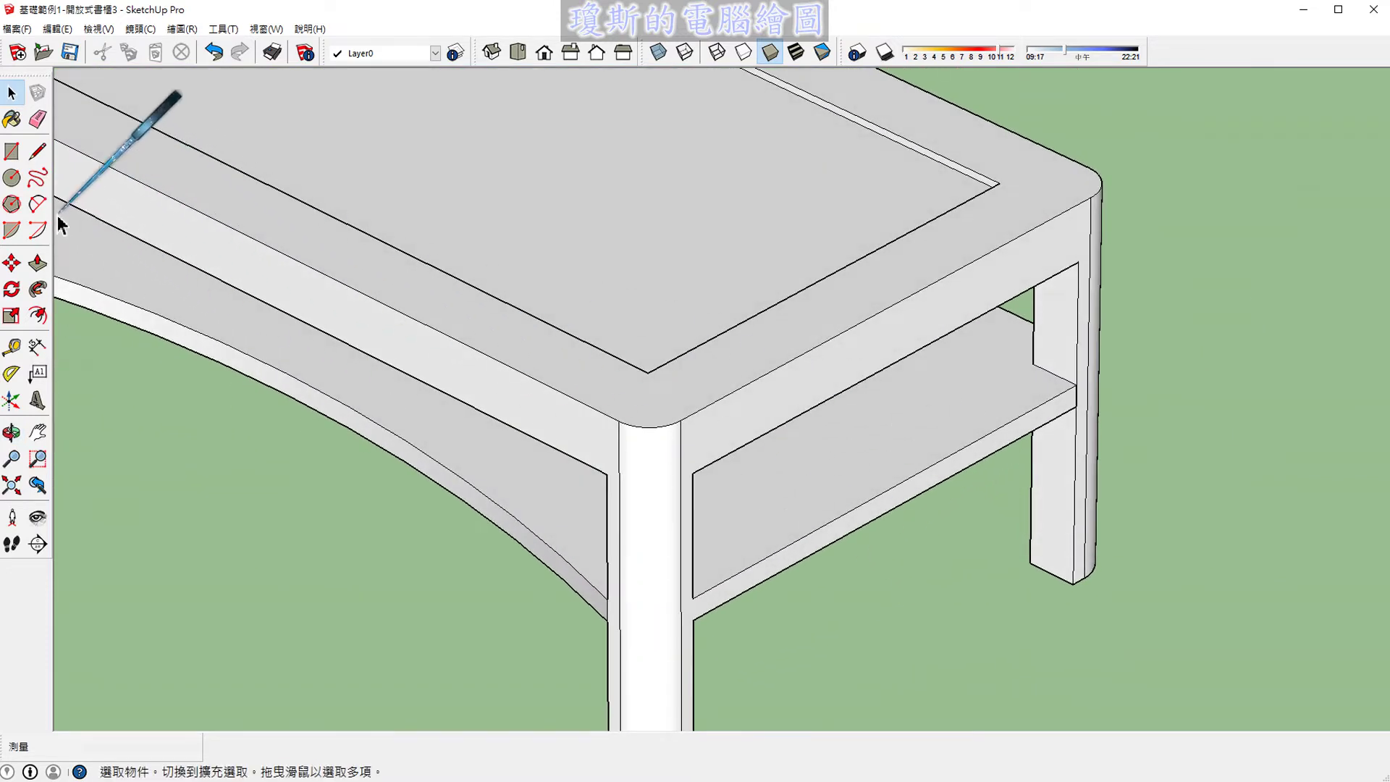
pyautogui.click(38, 203)
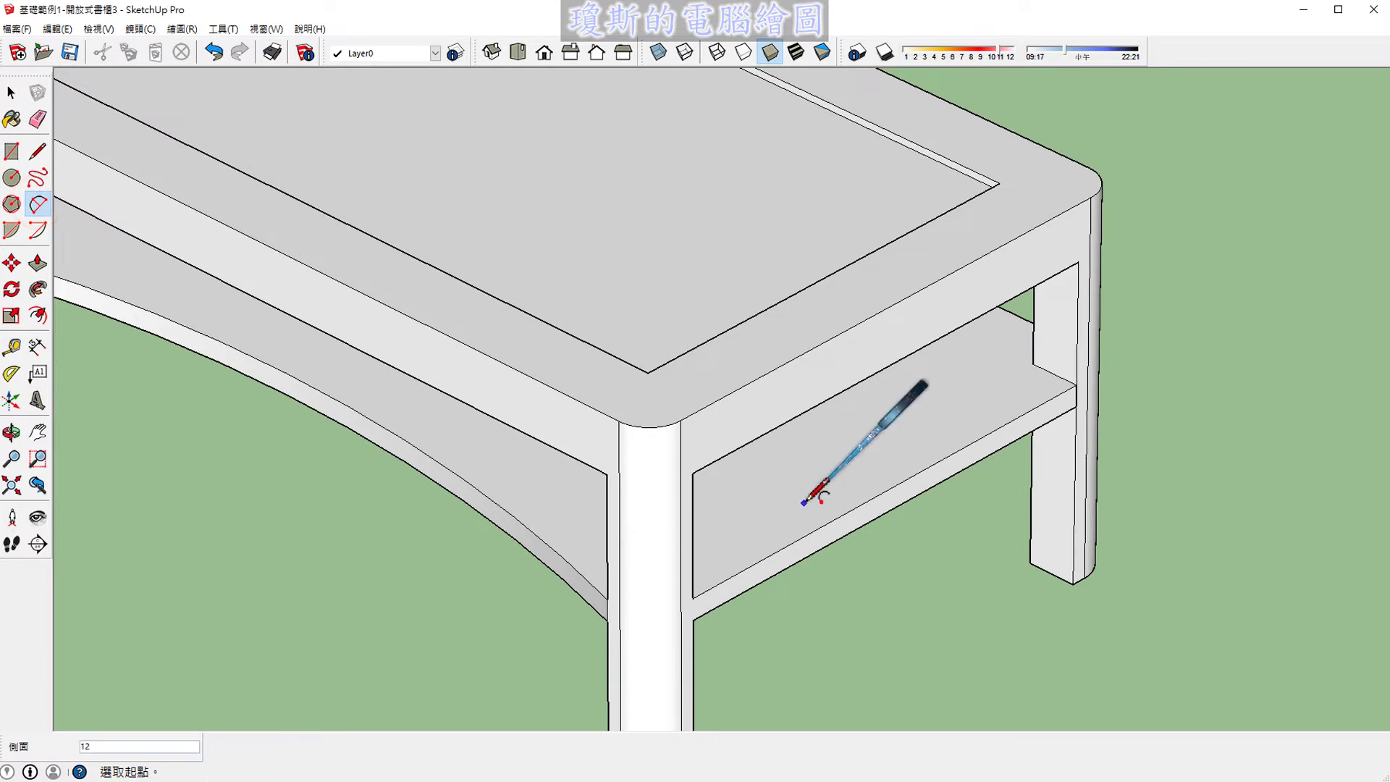
pyautogui.scroll(2, 877, 499)
pyautogui.click(634, 648)
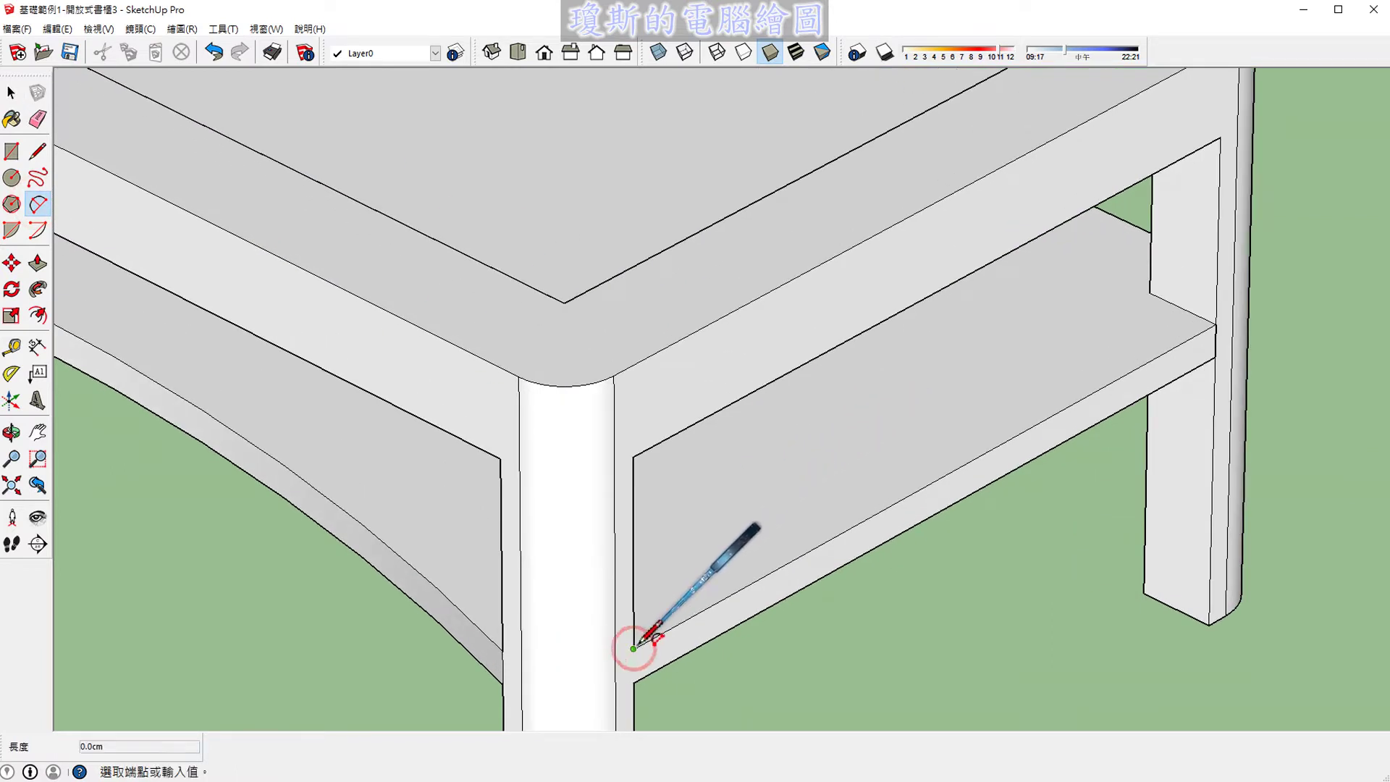
pyautogui.click(1216, 324)
pyautogui.write('10')
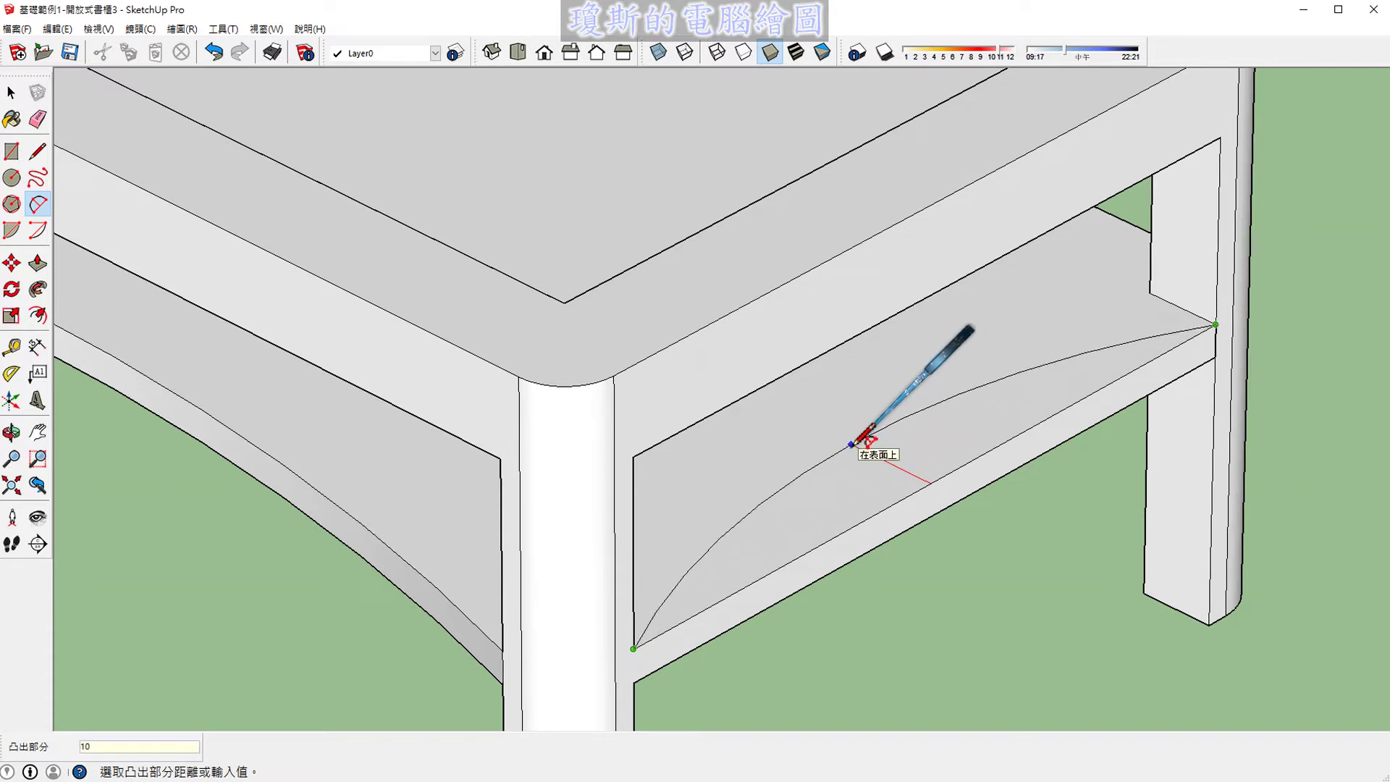
pyautogui.press('Return')
pyautogui.scroll(-3, 862, 442)
# Step: Orbit to the back and draw a matching corner-to-corner arc across the shelf's back long face
pyautogui.scroll(-3, 891, 444)
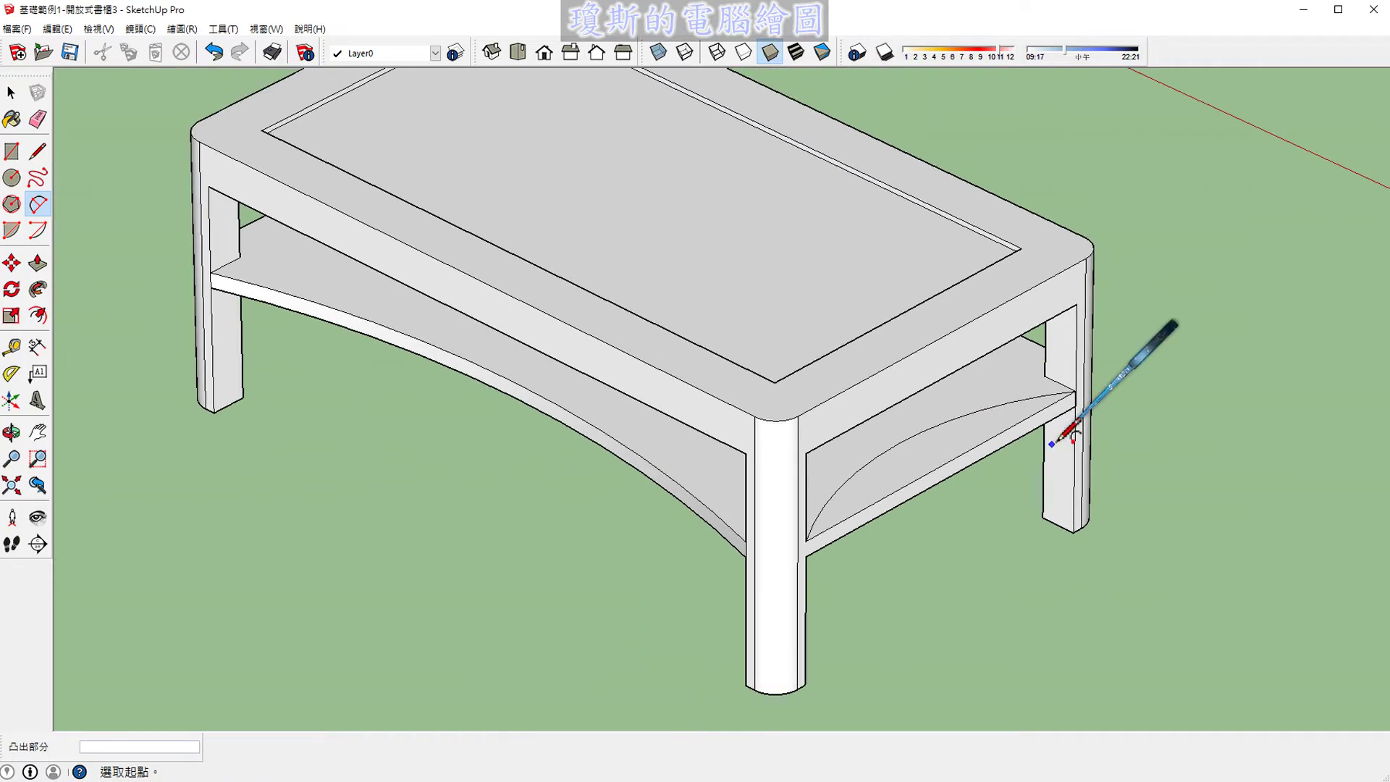
pyautogui.moveTo(1071, 426)
pyautogui.mouseDown(button='middle')
pyautogui.moveTo(1134, 451)
pyautogui.moveTo(719, 475)
pyautogui.moveTo(922, 456)
pyautogui.moveTo(751, 450)
pyautogui.moveTo(884, 496)
pyautogui.moveTo(925, 539)
pyautogui.moveTo(899, 533)
pyautogui.mouseUp(button='middle')
pyautogui.scroll(3, 746, 507)
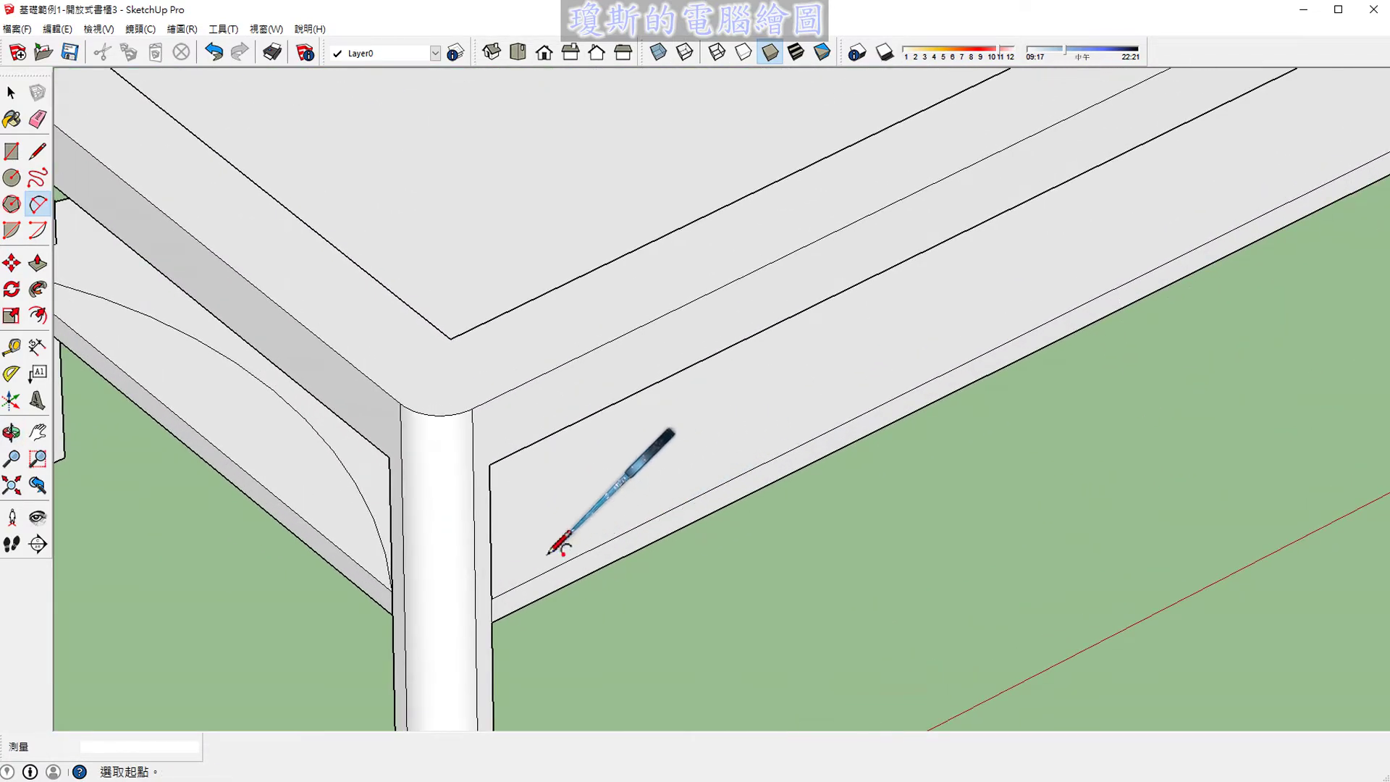
pyautogui.click(492, 598)
pyautogui.scroll(-2, 492, 598)
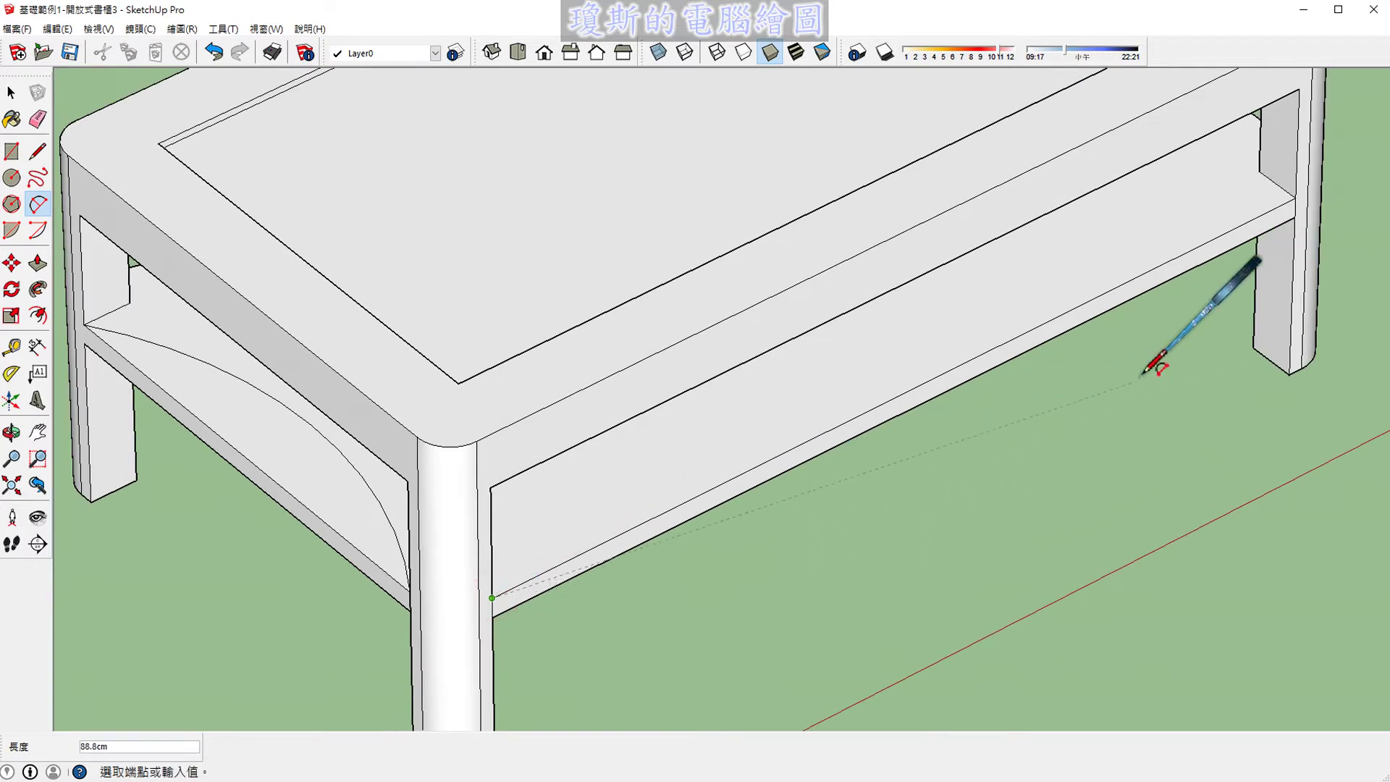
pyautogui.click(1294, 200)
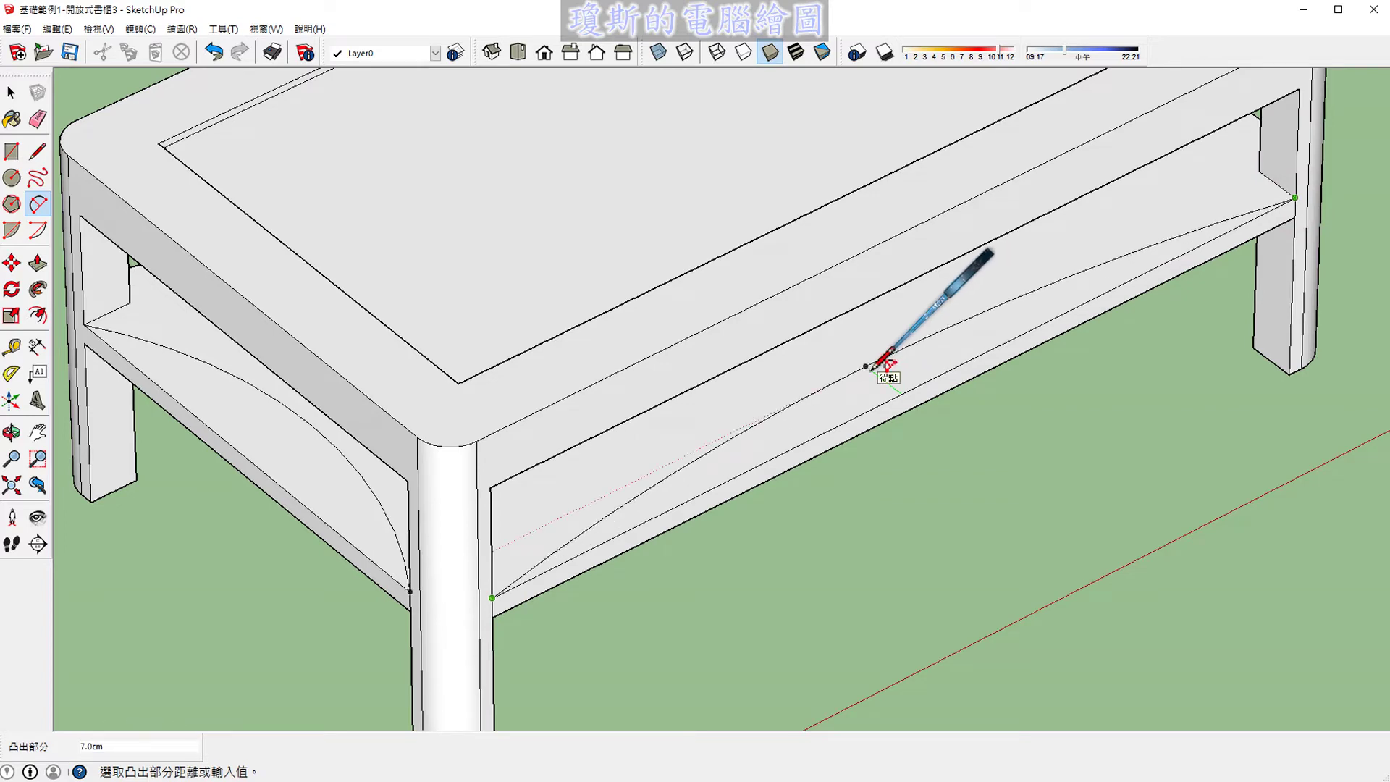
pyautogui.scroll(1, 866, 365)
pyautogui.scroll(2, 863, 362)
pyautogui.scroll(2, 860, 359)
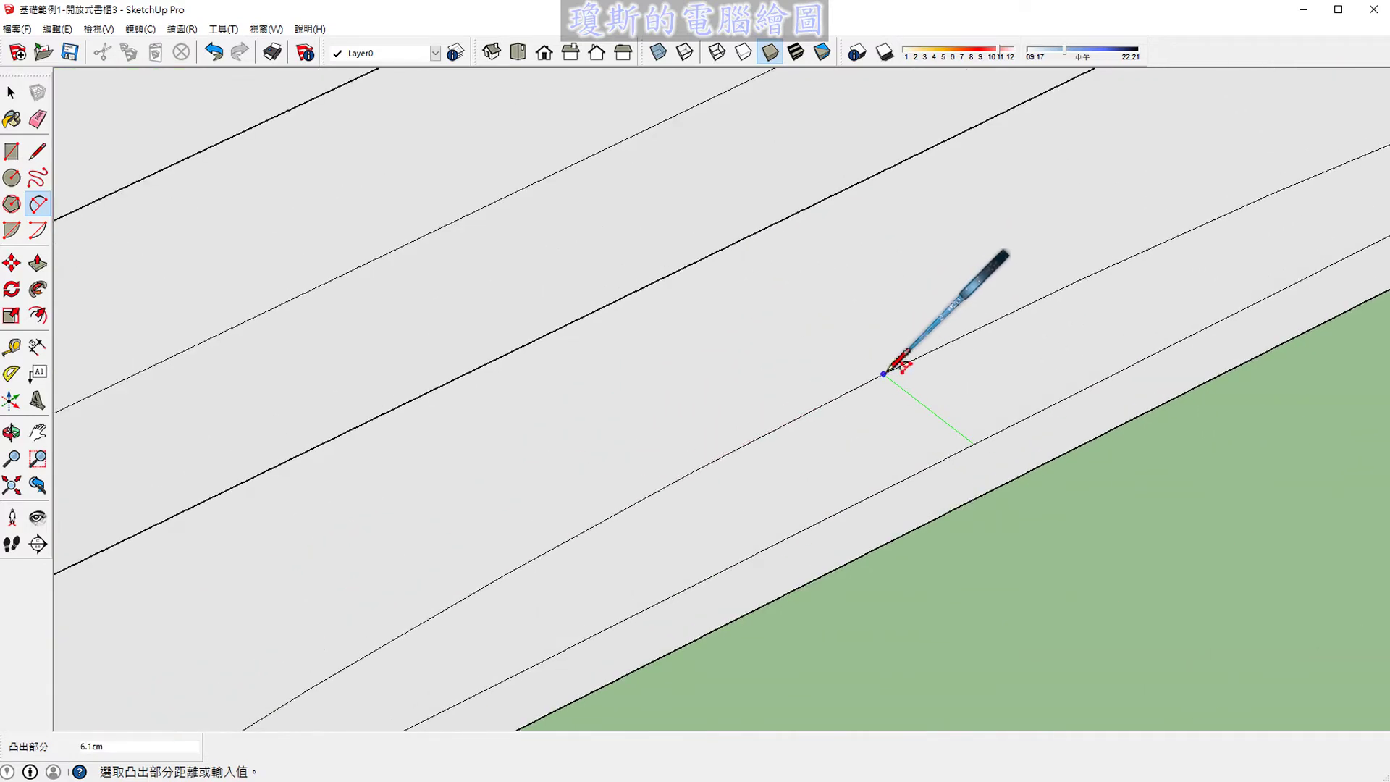
pyautogui.scroll(-2, 862, 353)
pyautogui.scroll(1, 887, 347)
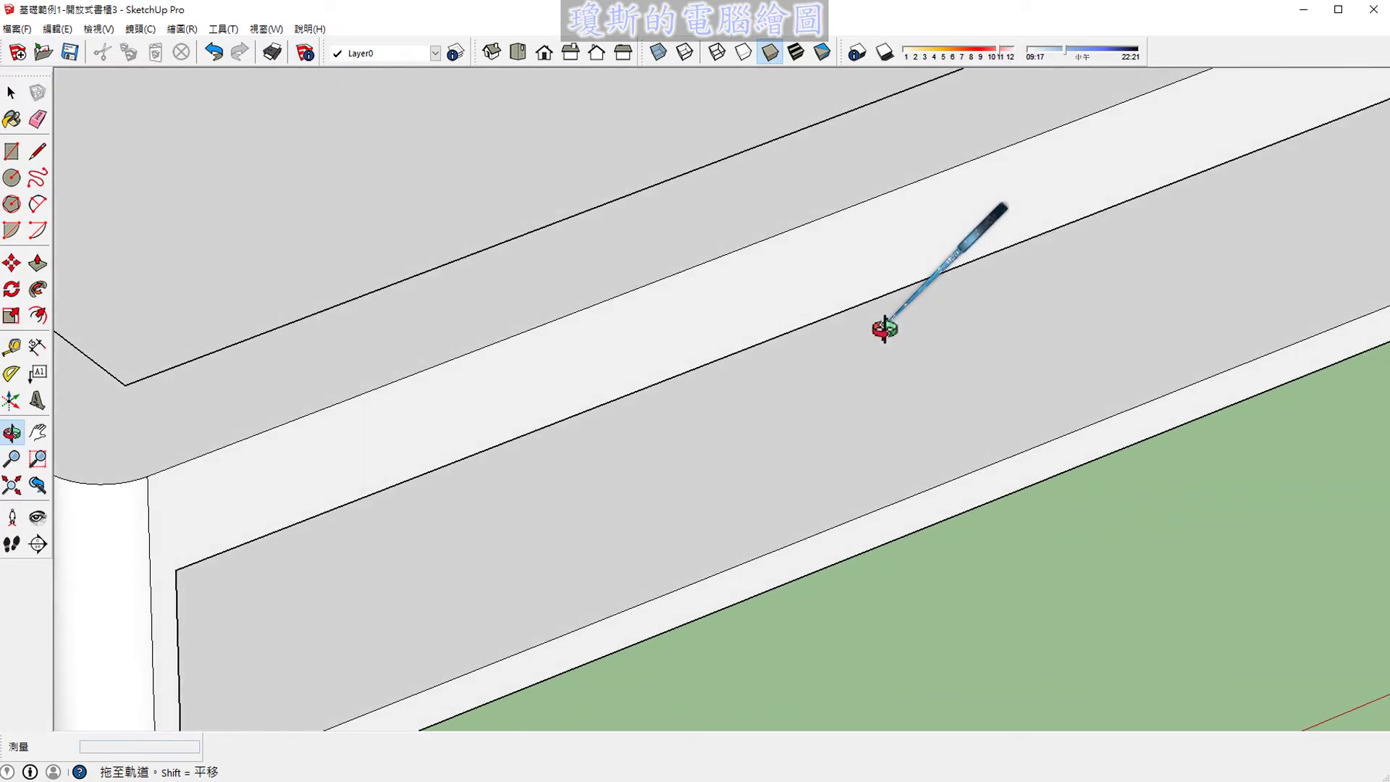
pyautogui.scroll(1, 891, 337)
pyautogui.scroll(-2, 913, 376)
pyautogui.scroll(2, 923, 366)
pyautogui.write('10')
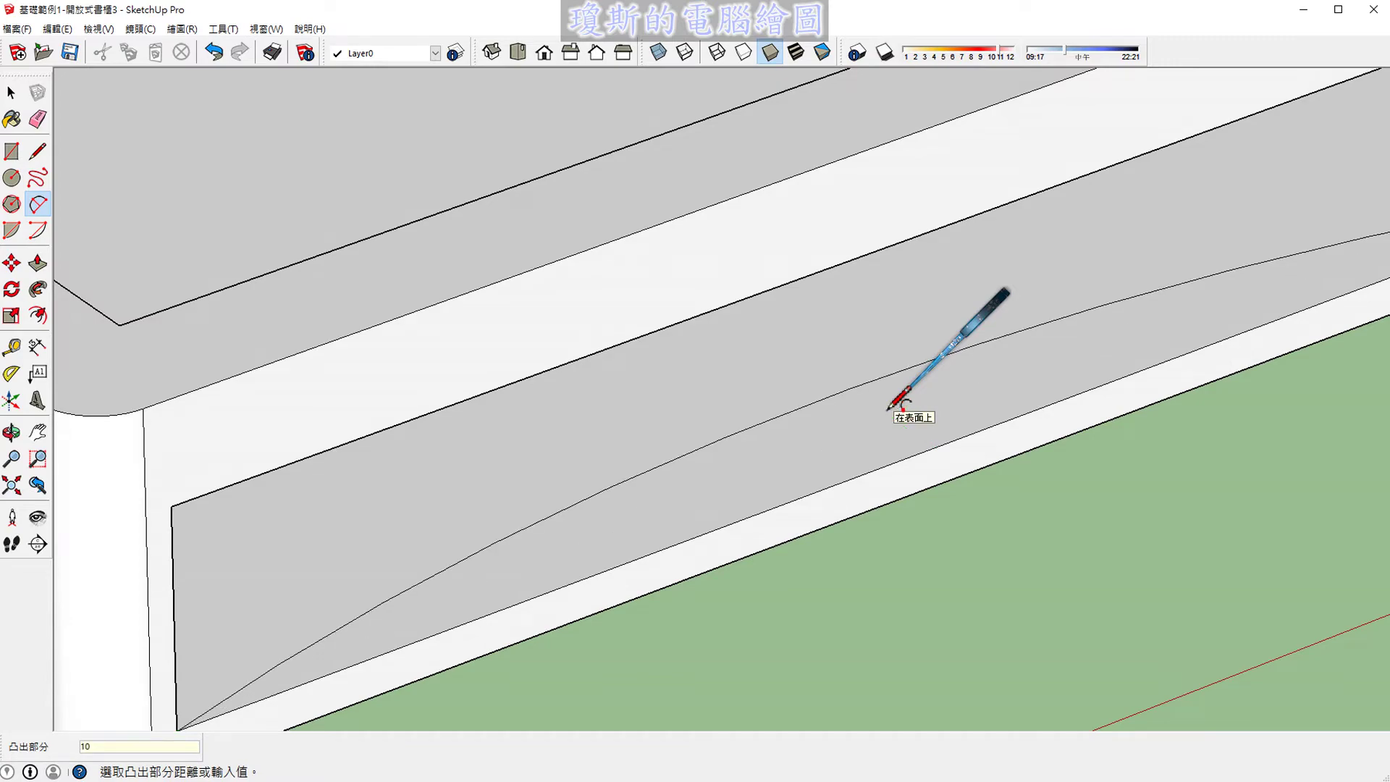
pyautogui.press('Return')
pyautogui.scroll(-5, 887, 413)
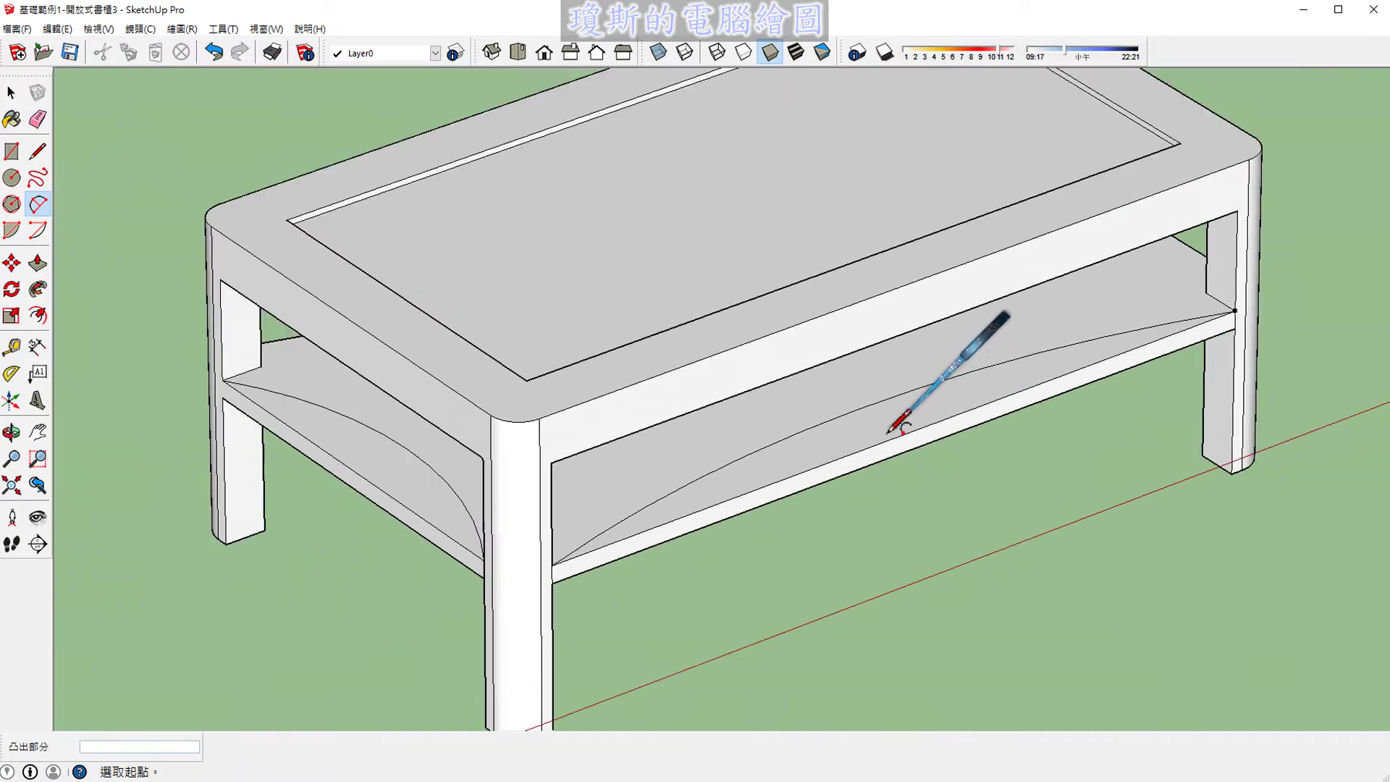
pyautogui.moveTo(891, 413)
pyautogui.mouseDown(button='middle')
pyautogui.moveTo(1161, 461)
pyautogui.moveTo(745, 487)
pyautogui.moveTo(770, 466)
pyautogui.mouseUp(button='middle')
# Step: Draw a 10-bulge arc across the shelf's remaining short end face
pyautogui.scroll(3, 770, 466)
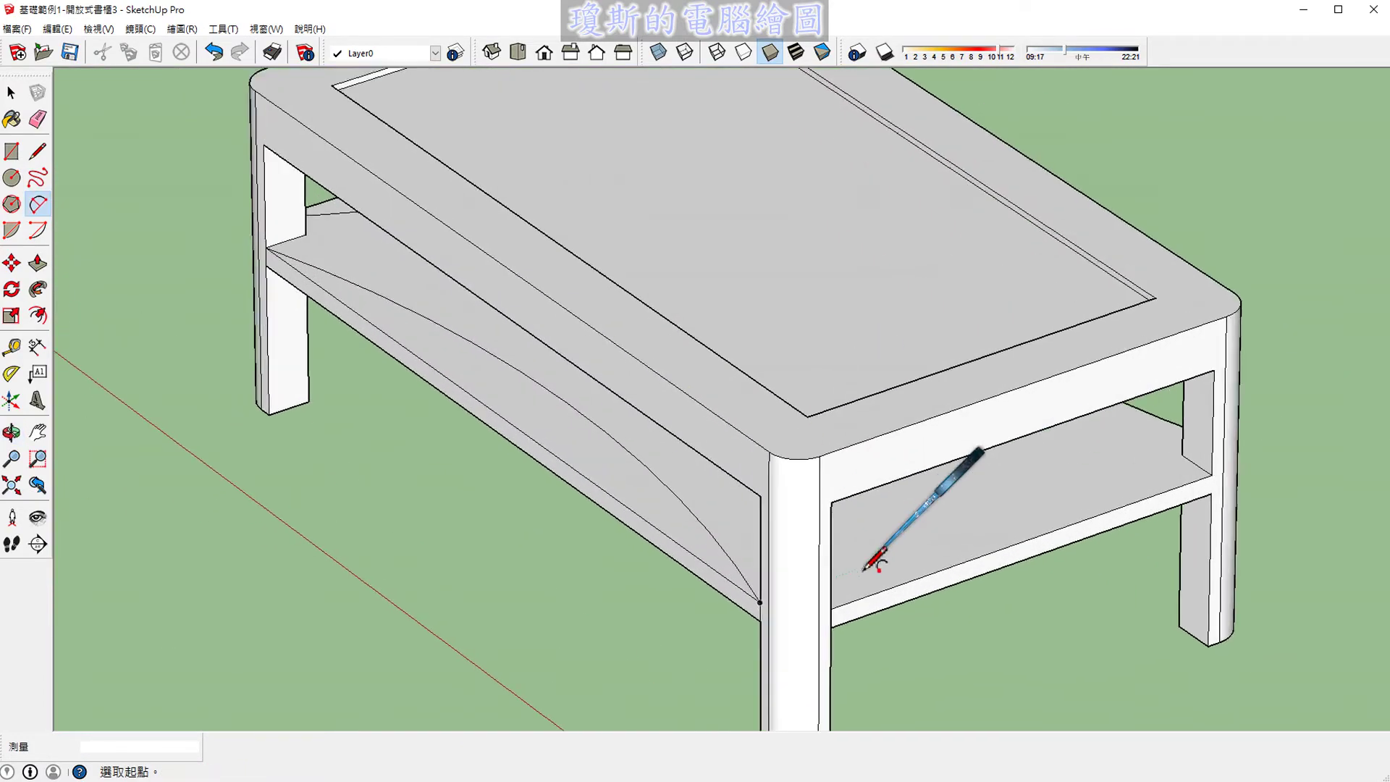
pyautogui.scroll(2, 875, 559)
pyautogui.keyDown('shift'); pyautogui.moveTo(923, 570); pyautogui.dragTo(818, 519, button='middle'); pyautogui.keyUp('shift')
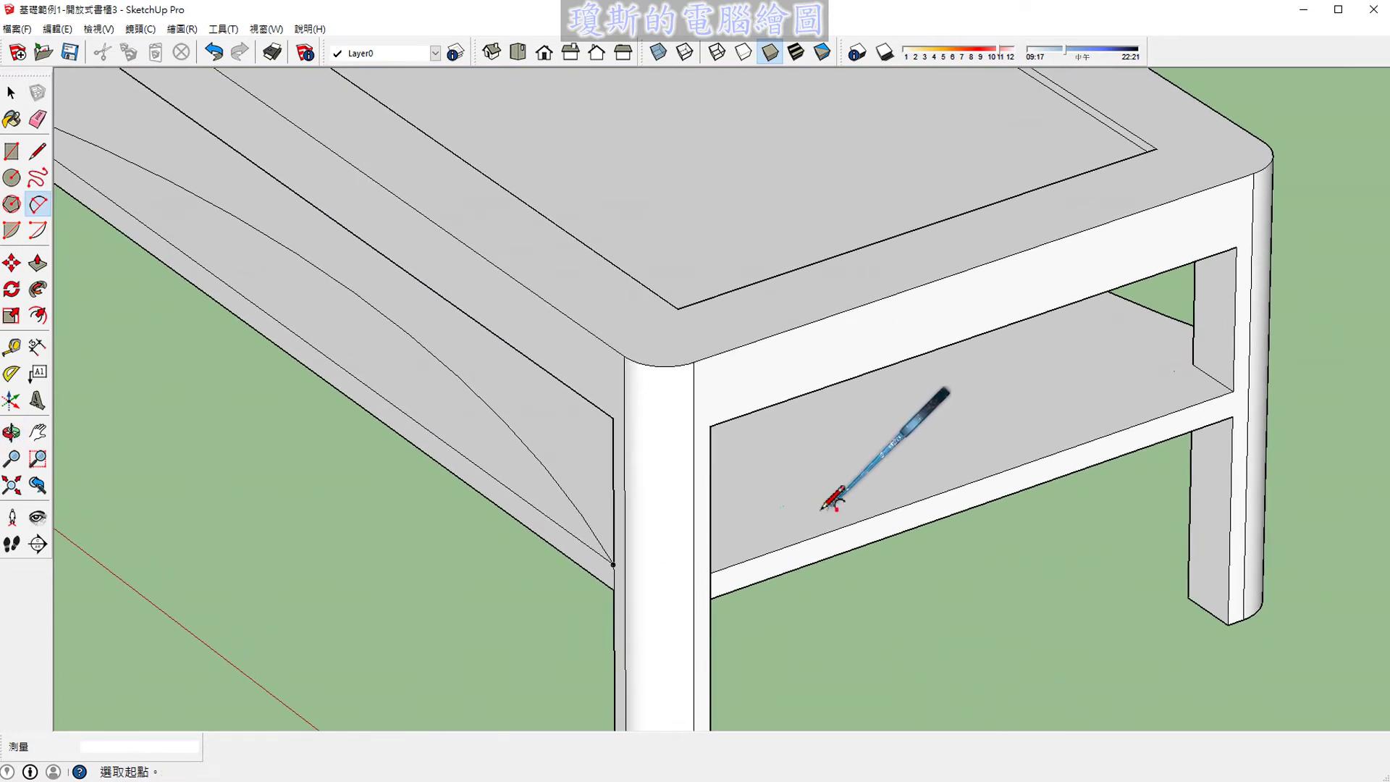
pyautogui.click(710, 573)
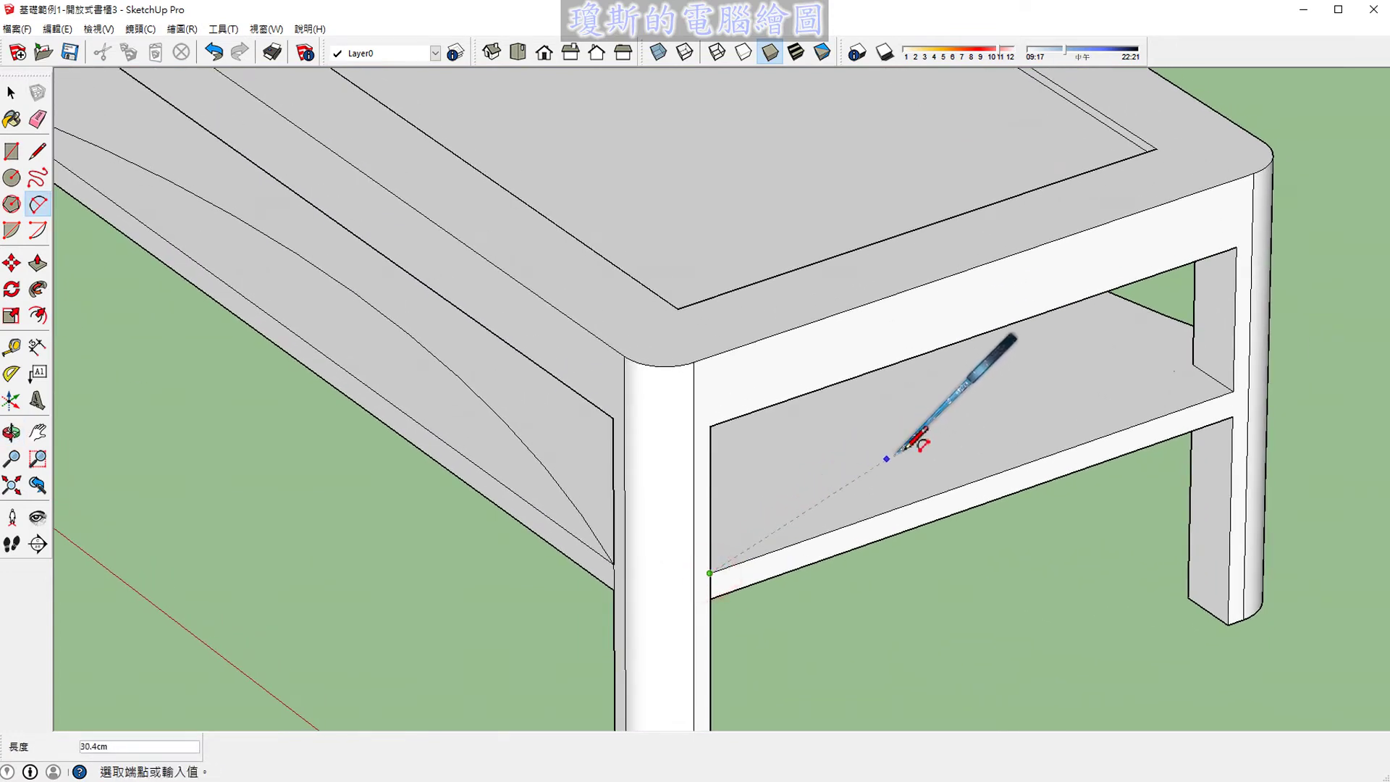
pyautogui.click(1233, 390)
pyautogui.write('10')
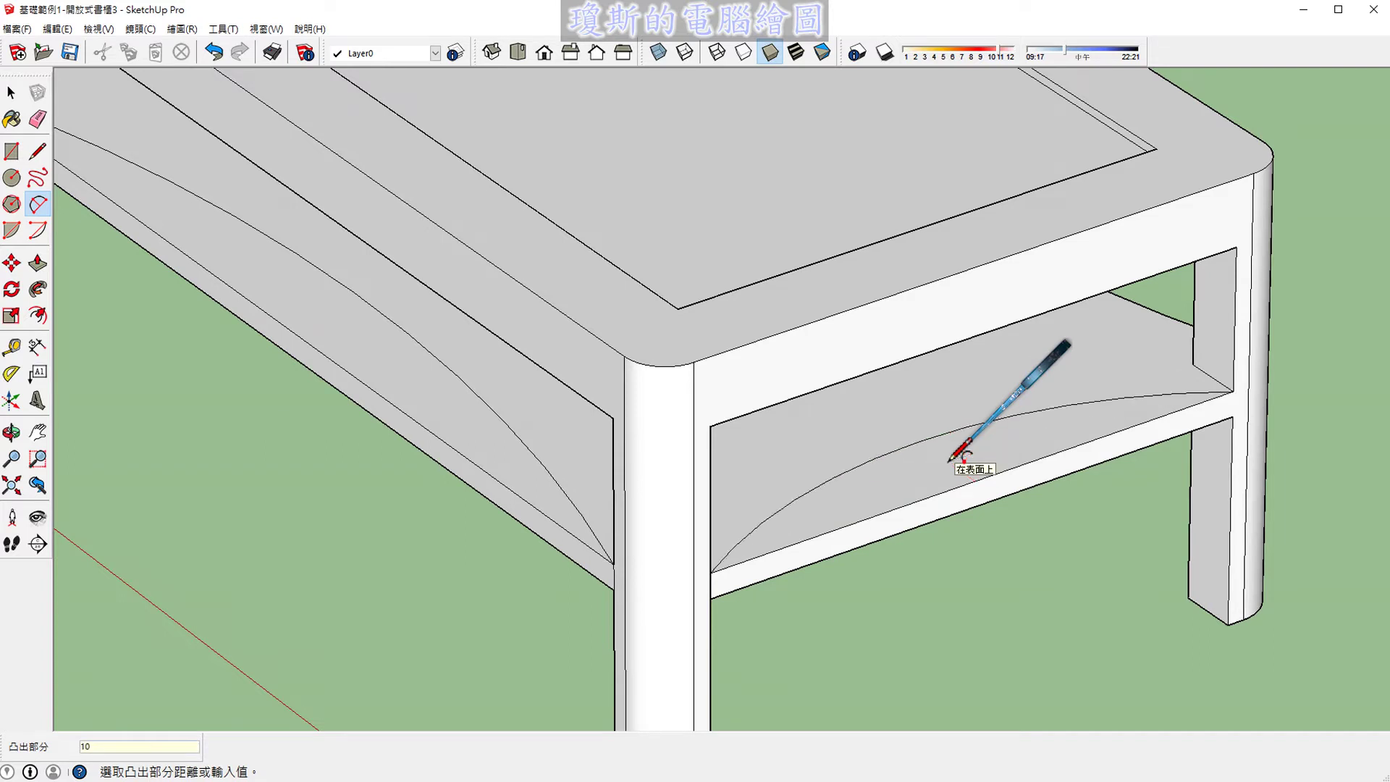
pyautogui.press('Return')
# Step: Push/Pull the curved face under the lower shelf's side rail through to arch it
pyautogui.press('space')
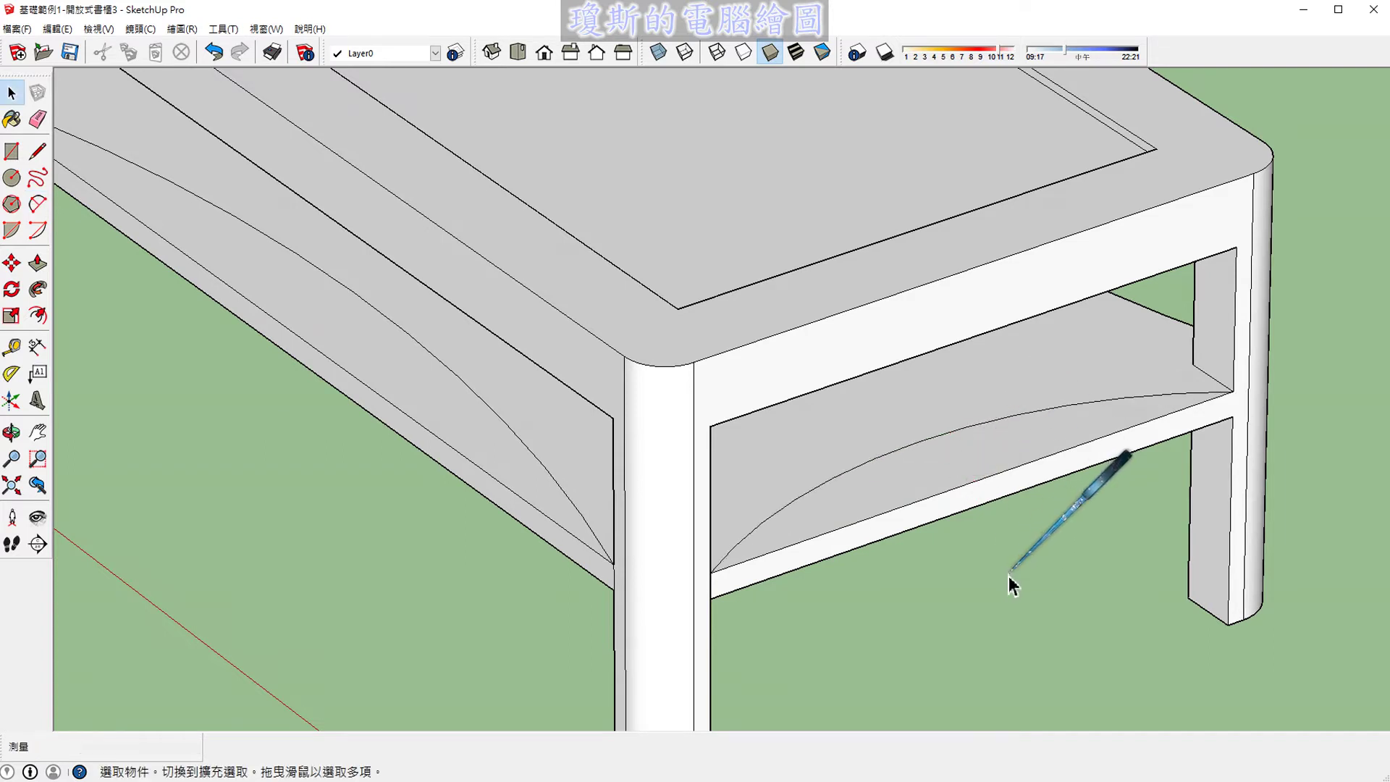
pyautogui.scroll(-3, 1008, 579)
pyautogui.scroll(-2, 1009, 579)
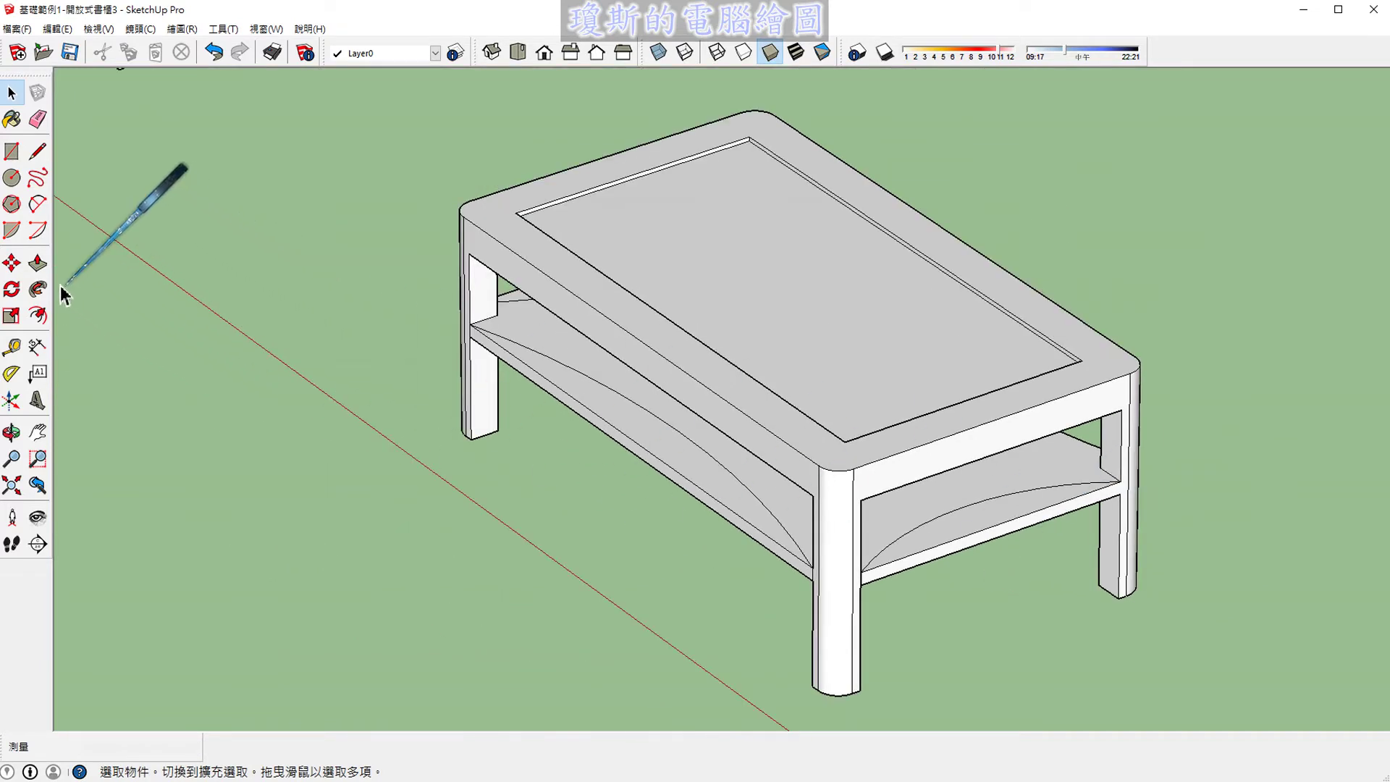
pyautogui.click(38, 264)
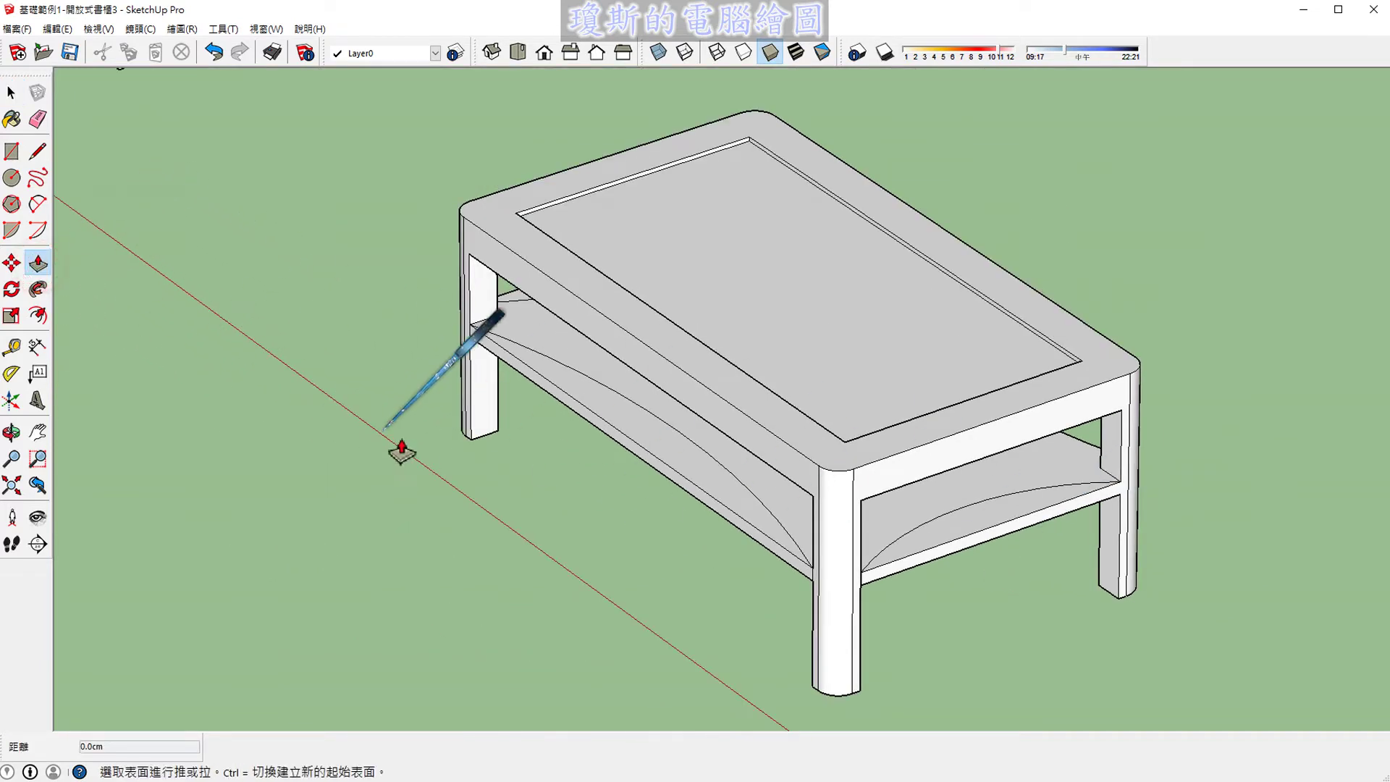
pyautogui.scroll(3, 601, 470)
pyautogui.moveTo(677, 427); pyautogui.dragTo(674, 454)
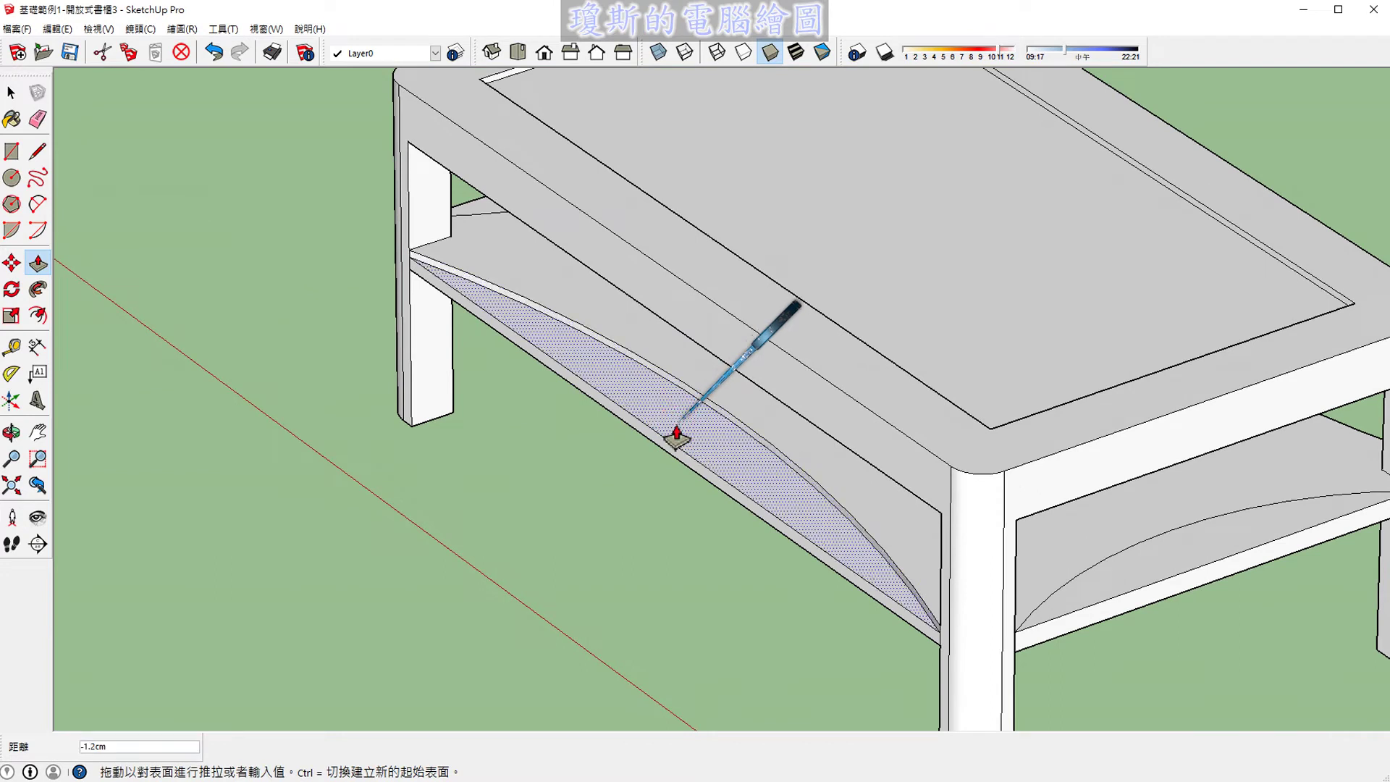
pyautogui.click(674, 455)
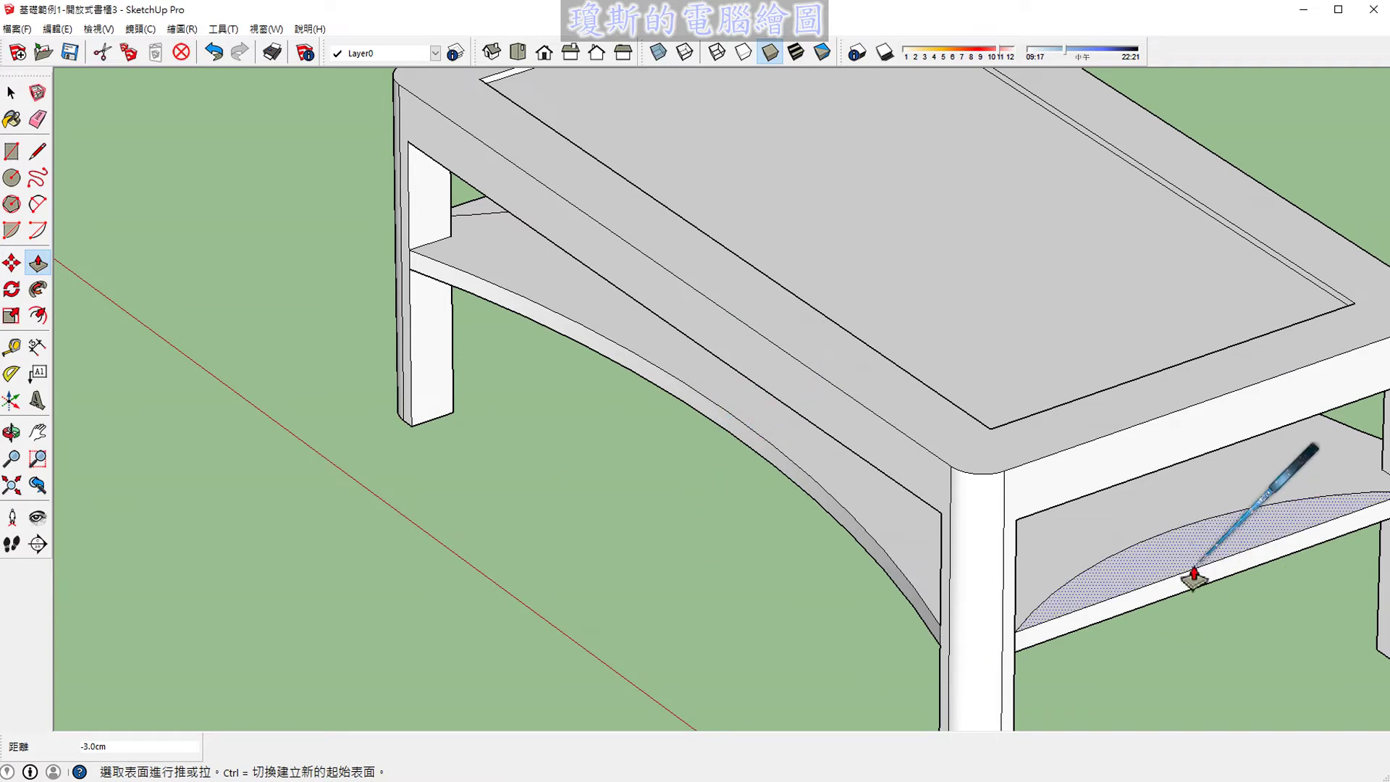
# Step: Orbit to the shelf end and double-click its curved face to repeat the push-through
pyautogui.click(1188, 558)
pyautogui.scroll(-5, 1195, 568)
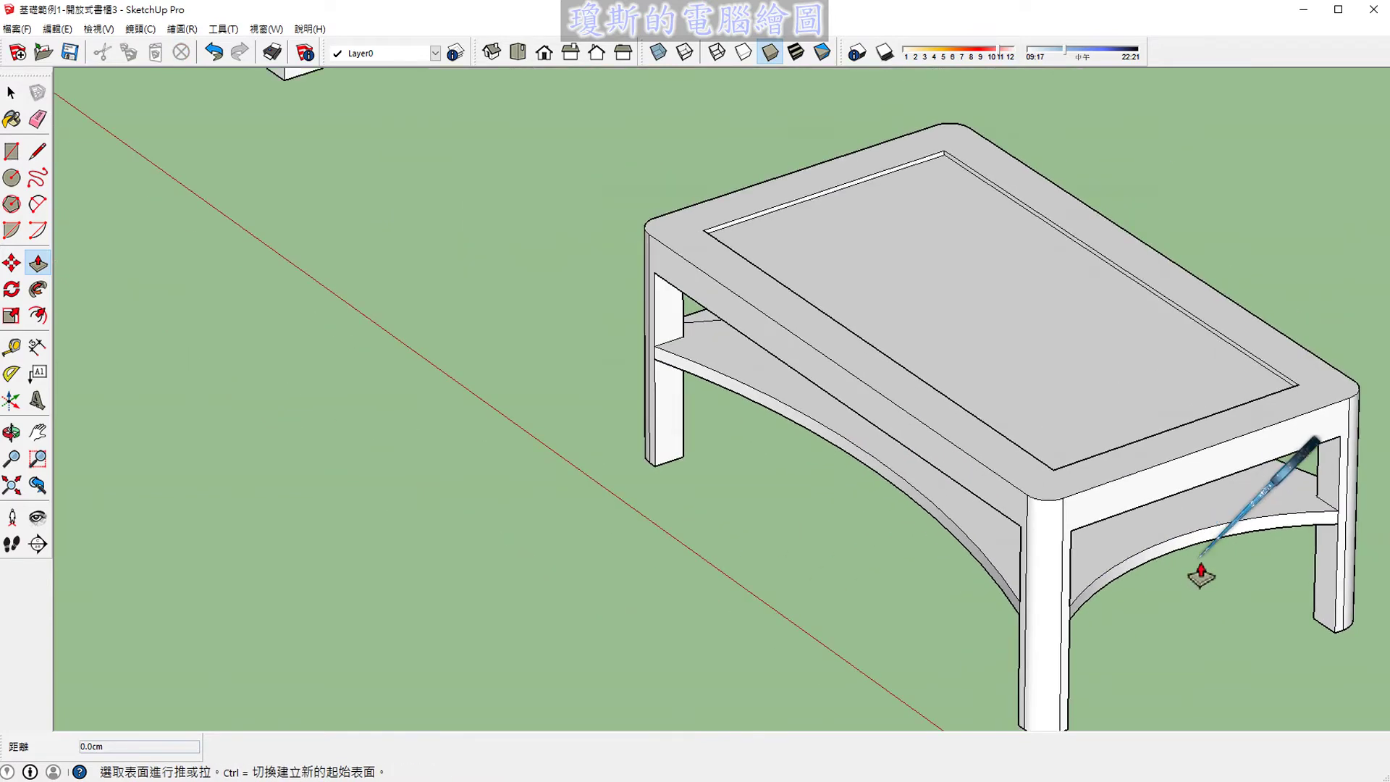
pyautogui.moveTo(1202, 579)
pyautogui.mouseDown(button='middle')
pyautogui.moveTo(766, 597)
pyautogui.moveTo(1108, 589)
pyautogui.moveTo(770, 630)
pyautogui.moveTo(1012, 621)
pyautogui.mouseUp(button='middle')
pyautogui.scroll(-3, 1183, 599)
pyautogui.scroll(2, 1013, 622)
pyautogui.scroll(2, 947, 560)
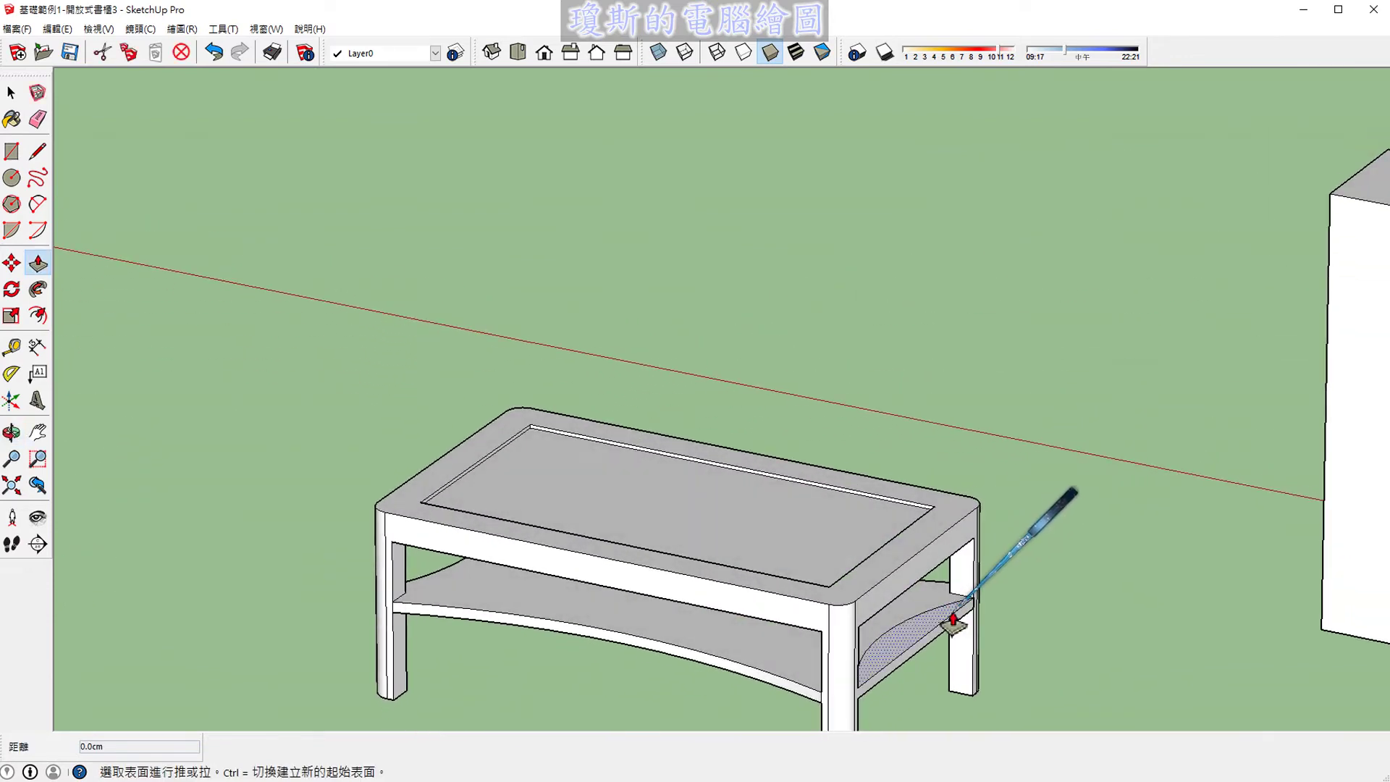
pyautogui.scroll(2, 932, 559)
pyautogui.scroll(2, 882, 543)
pyautogui.doubleClick(882, 543)
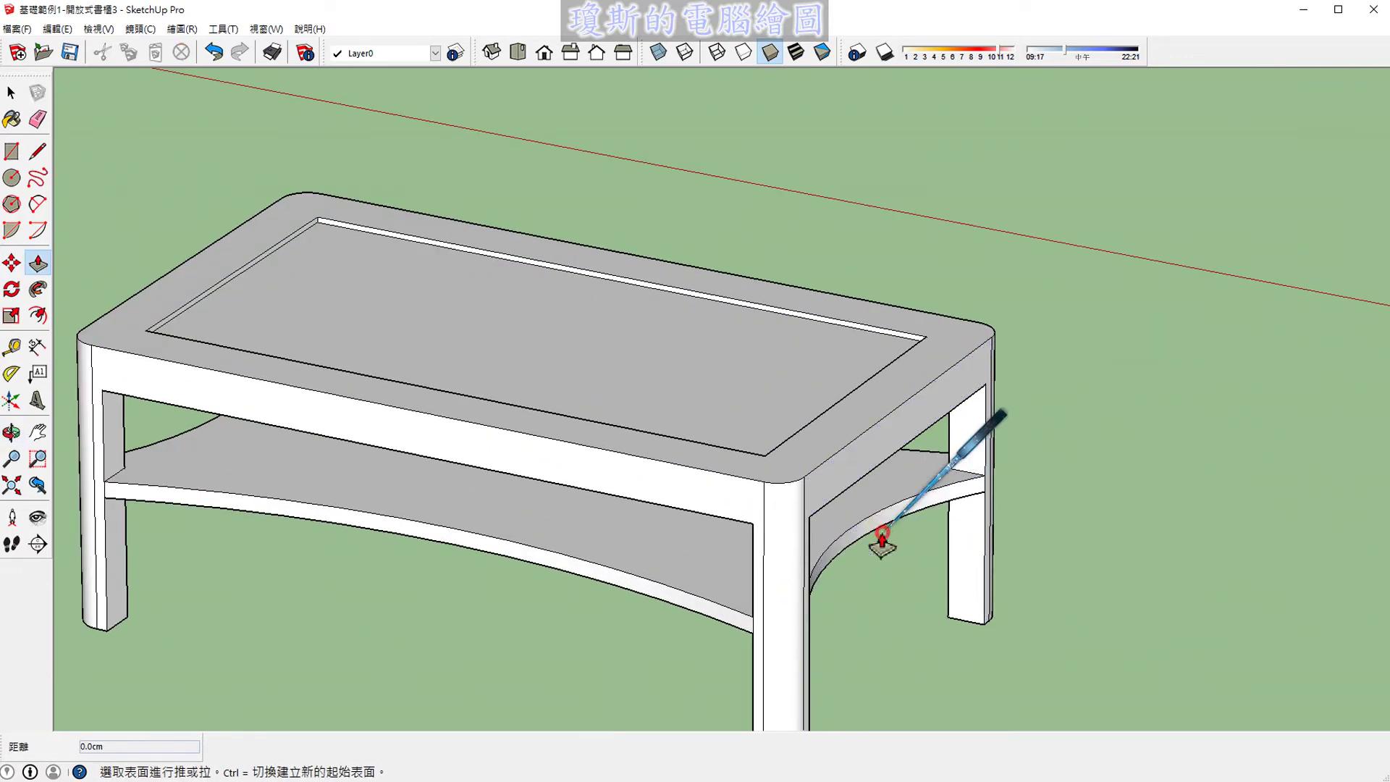
pyautogui.scroll(-1, 906, 584)
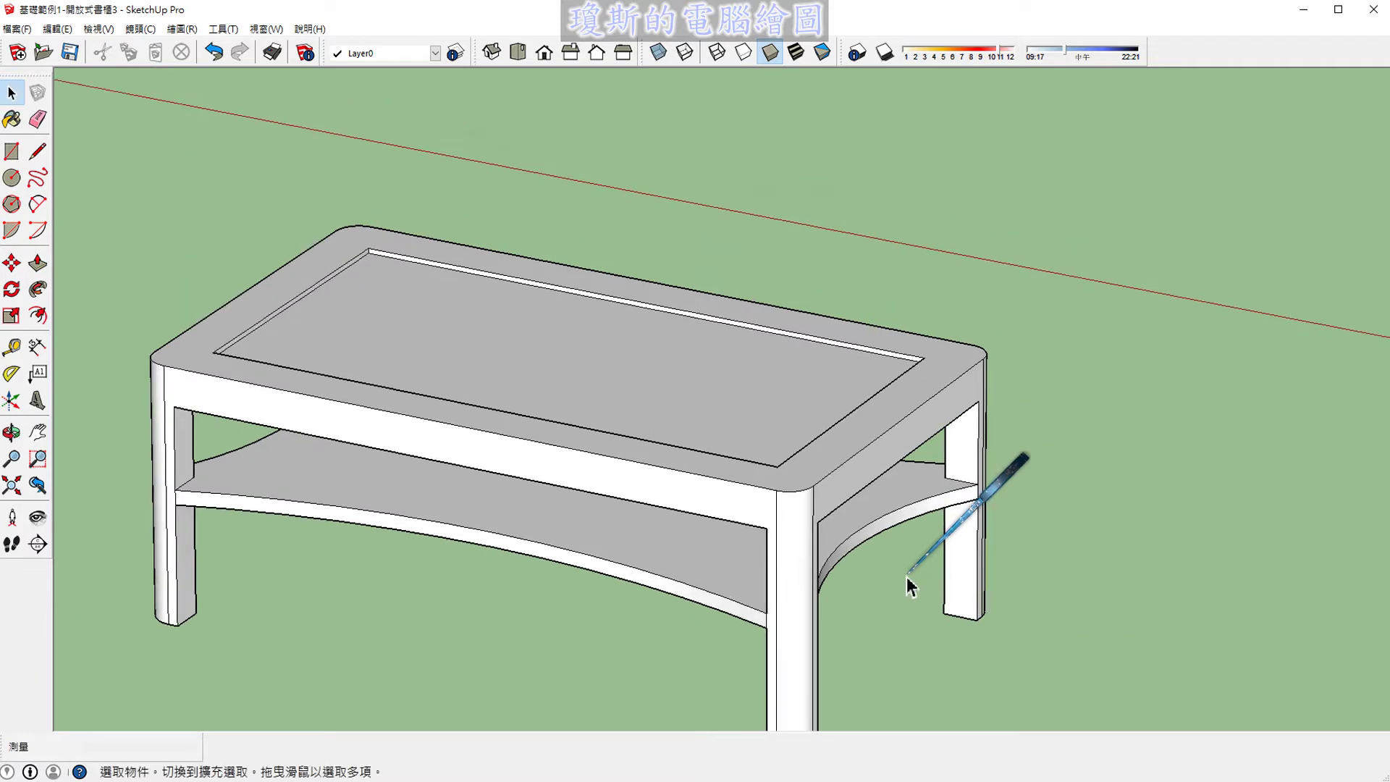
pyautogui.scroll(-3, 912, 579)
pyautogui.moveTo(922, 568)
pyautogui.mouseDown(button='middle')
pyautogui.moveTo(906, 506)
pyautogui.moveTo(720, 552)
pyautogui.moveTo(823, 568)
pyautogui.moveTo(657, 572)
pyautogui.moveTo(816, 599)
pyautogui.moveTo(615, 577)
pyautogui.moveTo(898, 590)
pyautogui.moveTo(753, 590)
pyautogui.moveTo(900, 575)
pyautogui.mouseUp(button='middle')
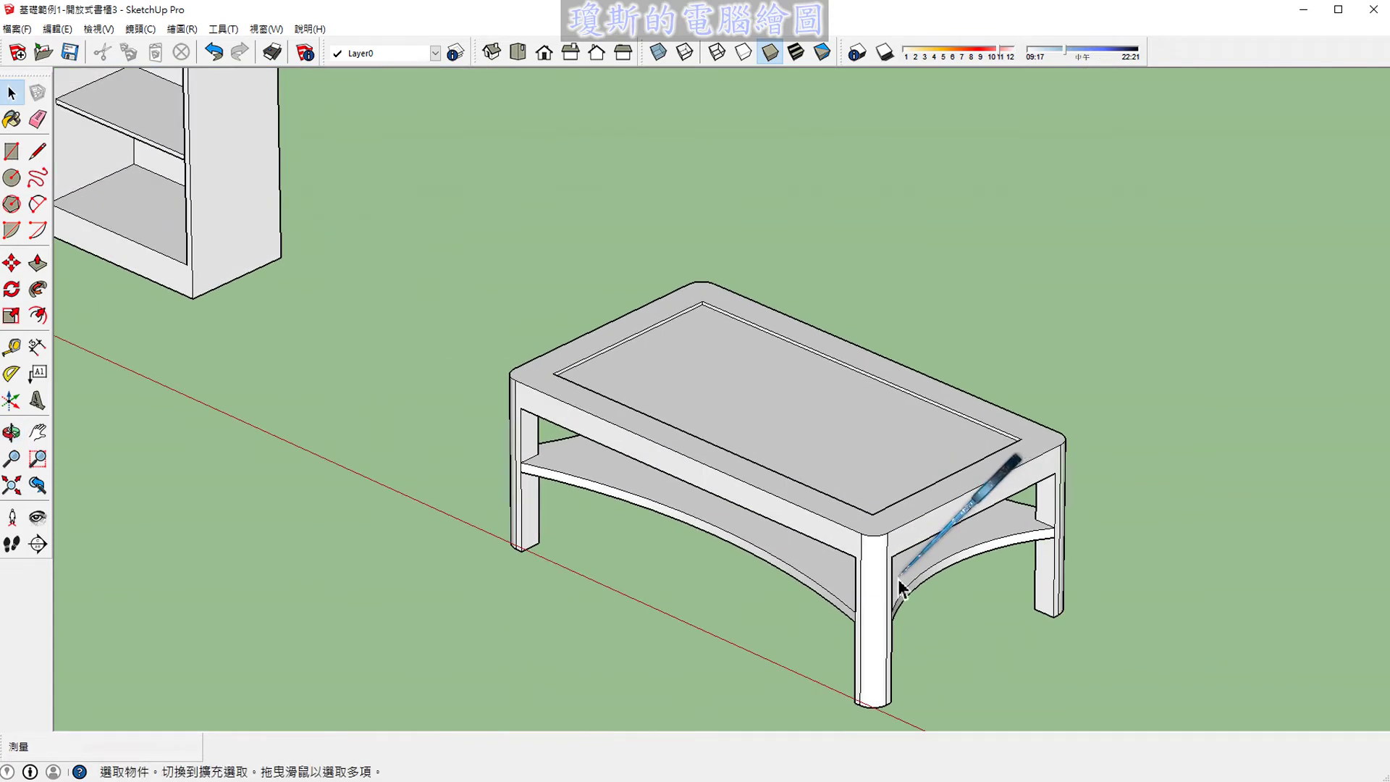
pyautogui.scroll(-3, 801, 531)
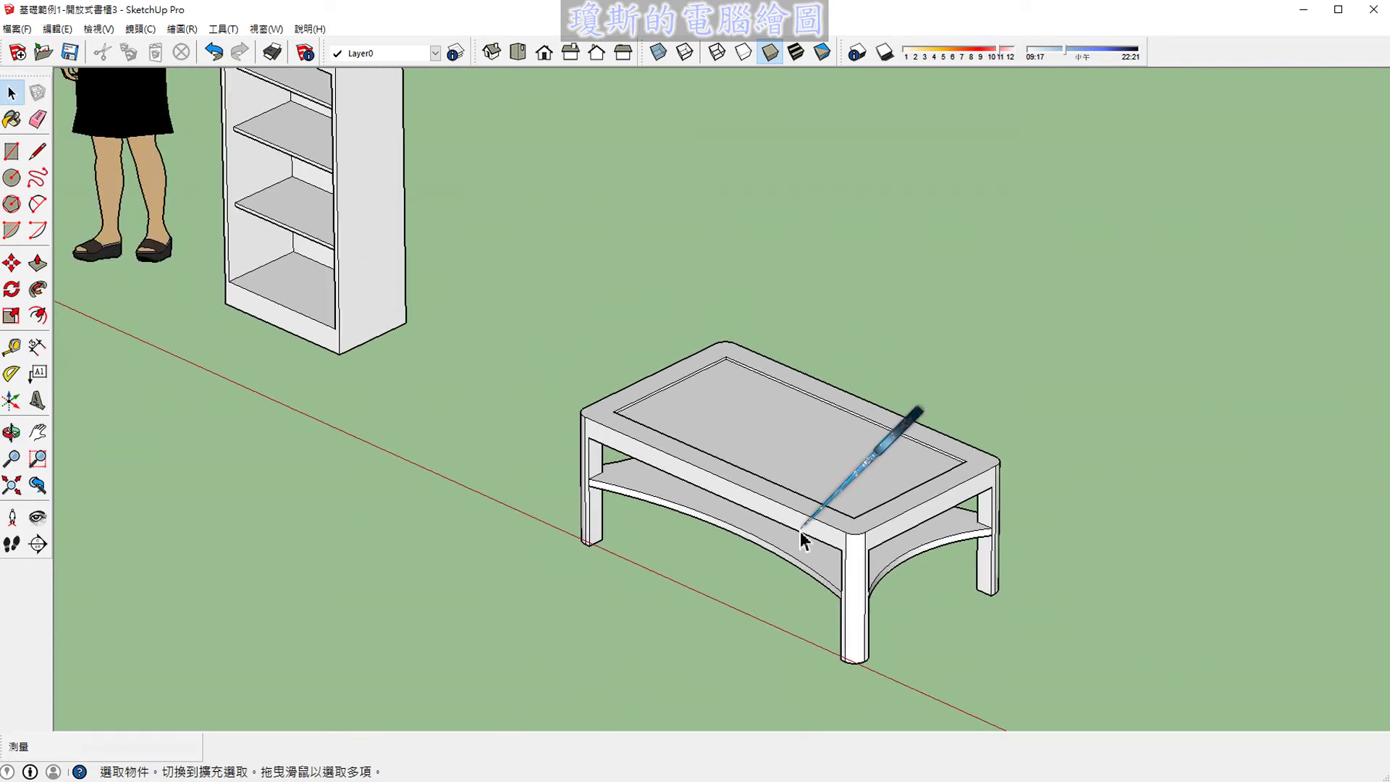
pyautogui.scroll(-2, 796, 534)
pyautogui.scroll(-2, 780, 539)
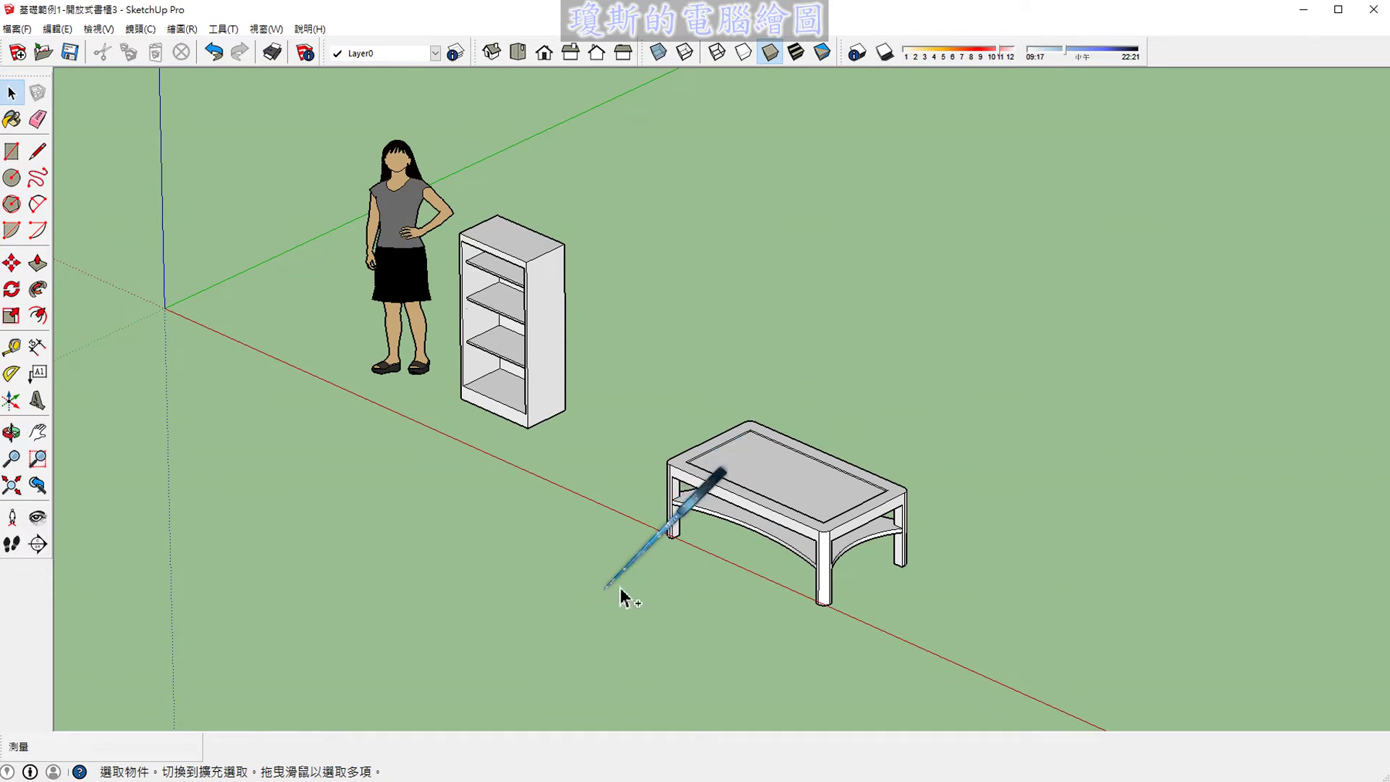
pyautogui.moveTo(749, 417)
pyautogui.mouseDown()
pyautogui.moveTo(638, 455)
pyautogui.moveTo(833, 530)
pyautogui.moveTo(914, 489)
pyautogui.moveTo(744, 418)
pyautogui.mouseUp()
pyautogui.moveTo(644, 457)
pyautogui.mouseDown()
pyautogui.moveTo(636, 475)
pyautogui.moveTo(710, 536)
pyautogui.moveTo(843, 550)
pyautogui.mouseUp()
pyautogui.moveTo(666, 507)
pyautogui.mouseDown()
pyautogui.moveTo(668, 565)
pyautogui.moveTo(702, 554)
pyautogui.mouseUp()
pyautogui.moveTo(817, 558)
pyautogui.mouseDown()
pyautogui.moveTo(805, 607)
pyautogui.moveTo(839, 605)
pyautogui.mouseUp()
pyautogui.moveTo(900, 507)
pyautogui.mouseDown()
pyautogui.moveTo(900, 590)
pyautogui.moveTo(920, 575)
pyautogui.mouseUp()
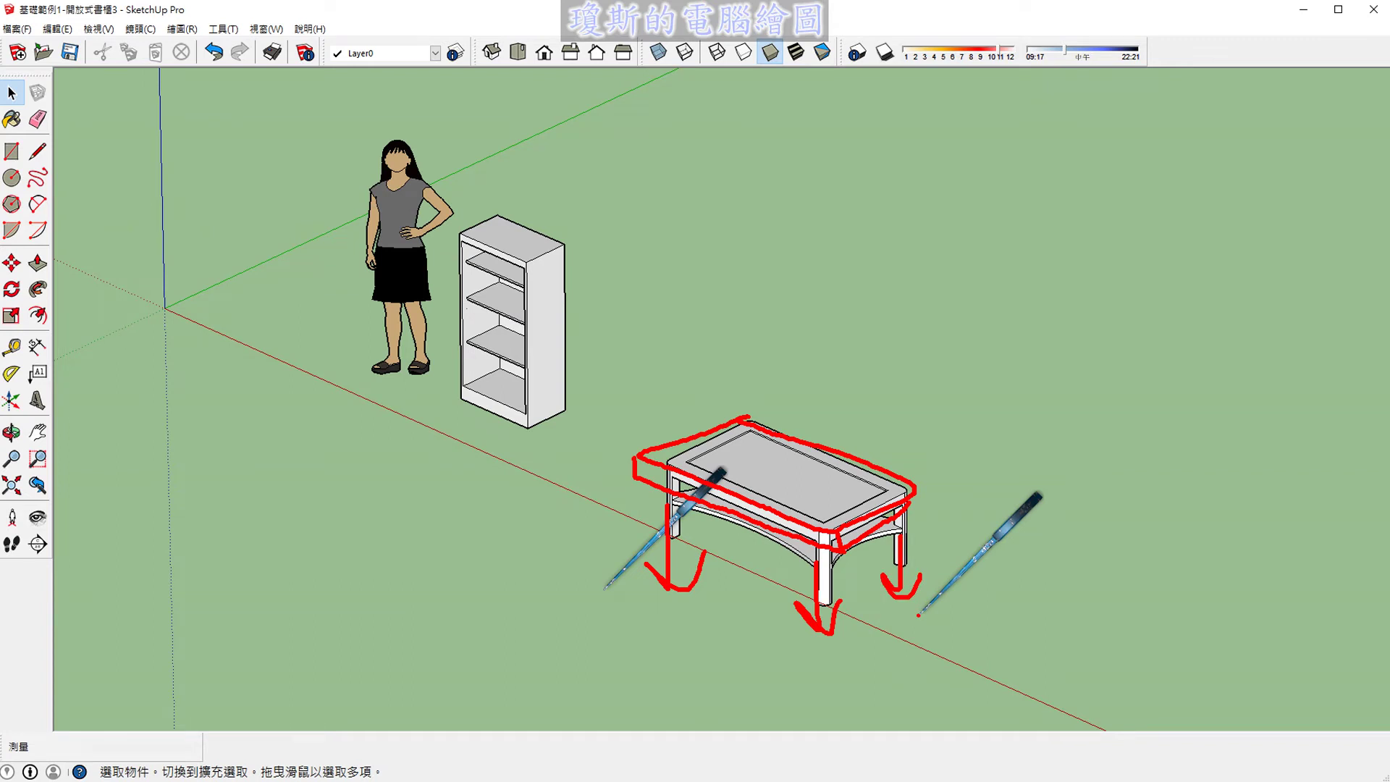
pyautogui.press('Escape')
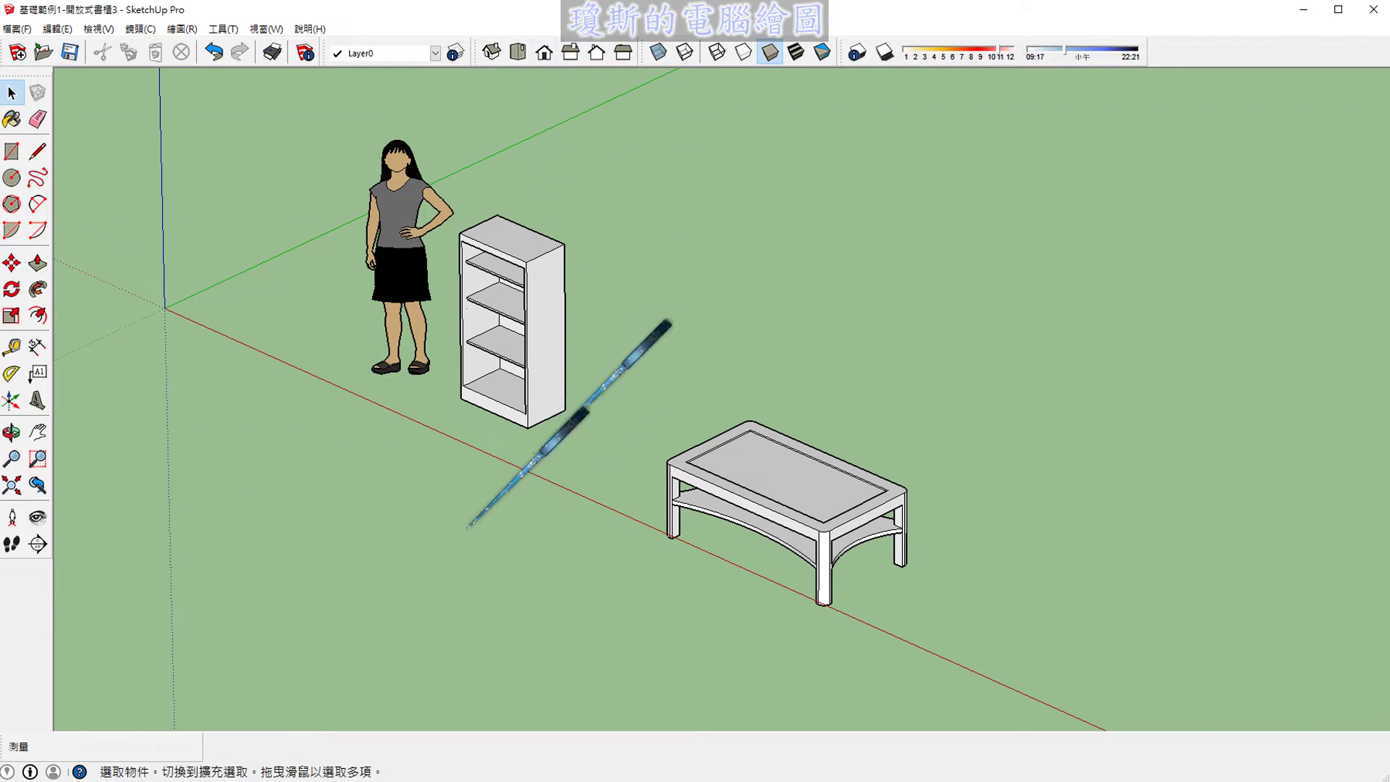
pyautogui.moveTo(347, 598)
pyautogui.mouseDown()
pyautogui.moveTo(484, 504)
pyautogui.moveTo(428, 582)
pyautogui.mouseUp()
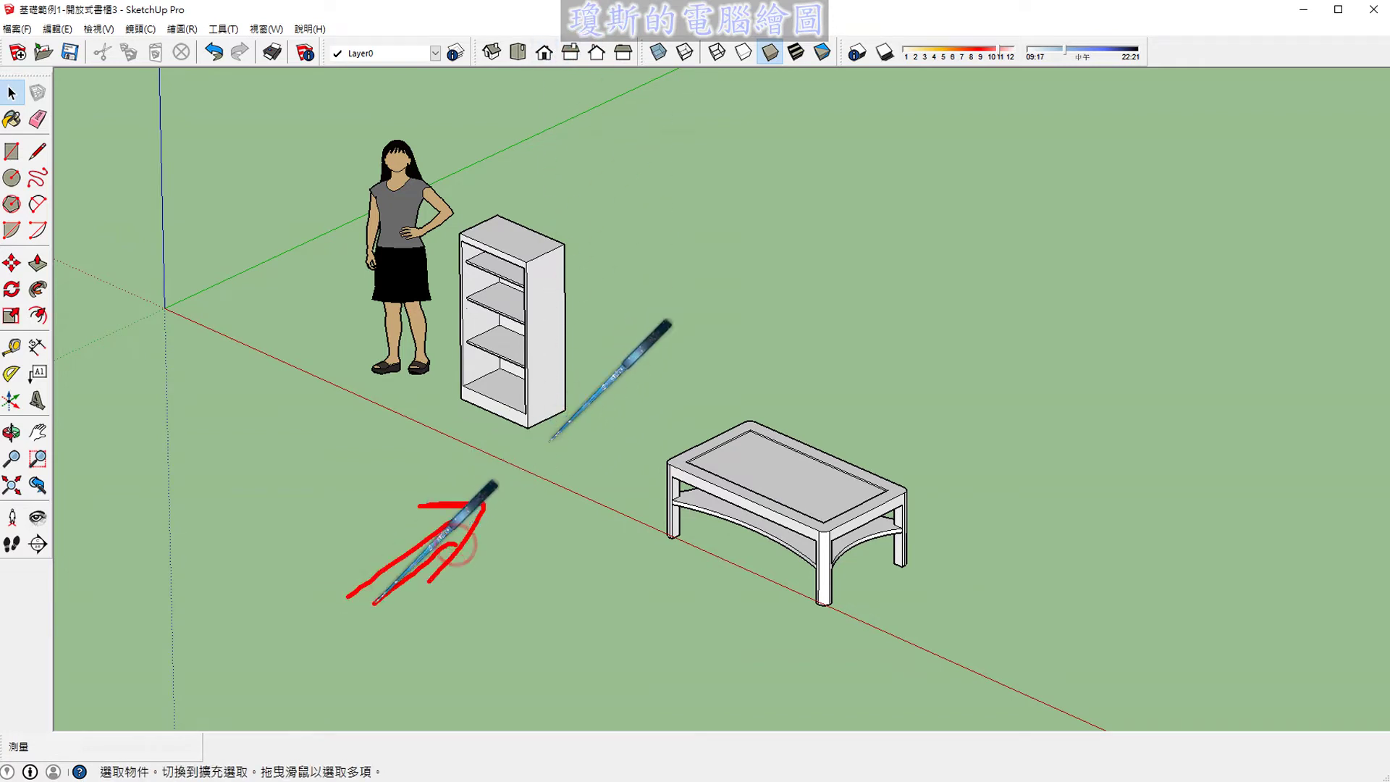
pyautogui.press('Escape')
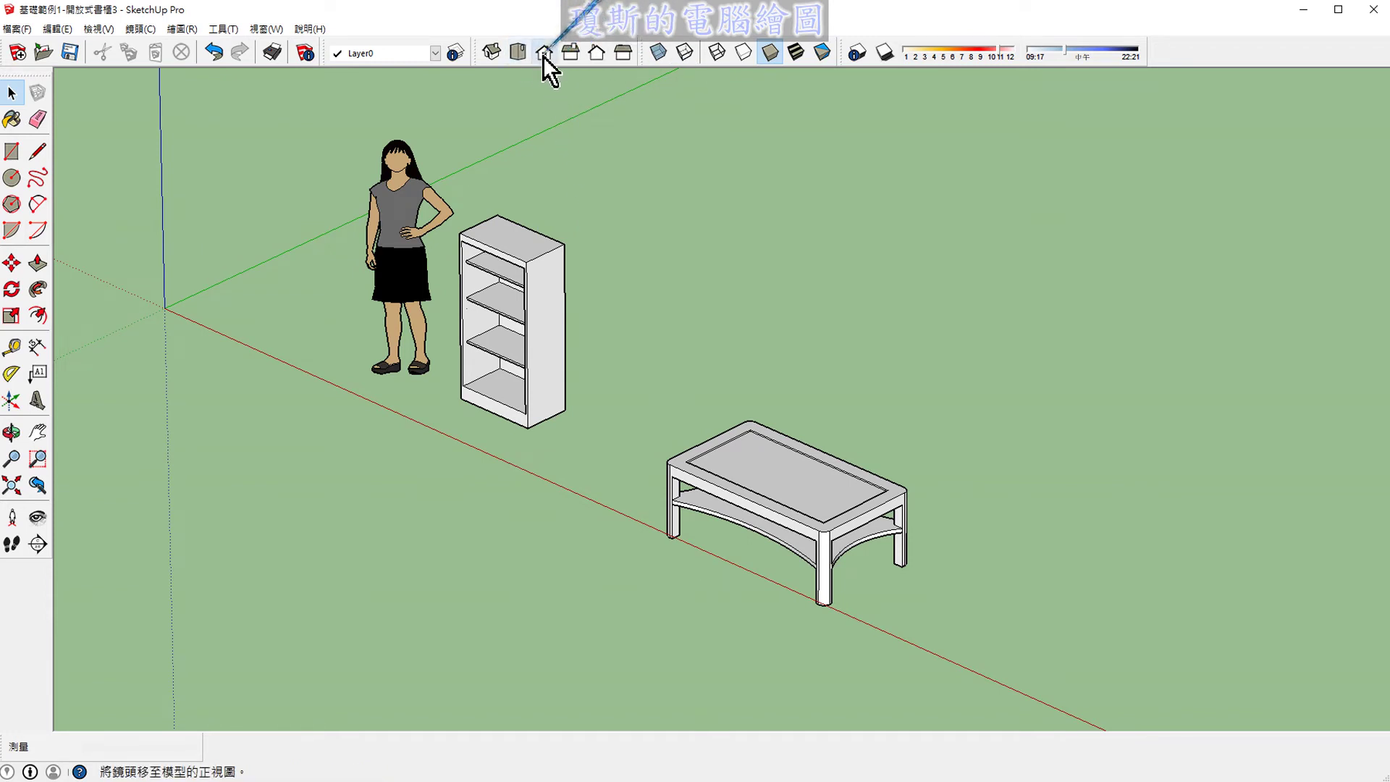
pyautogui.click(543, 55)
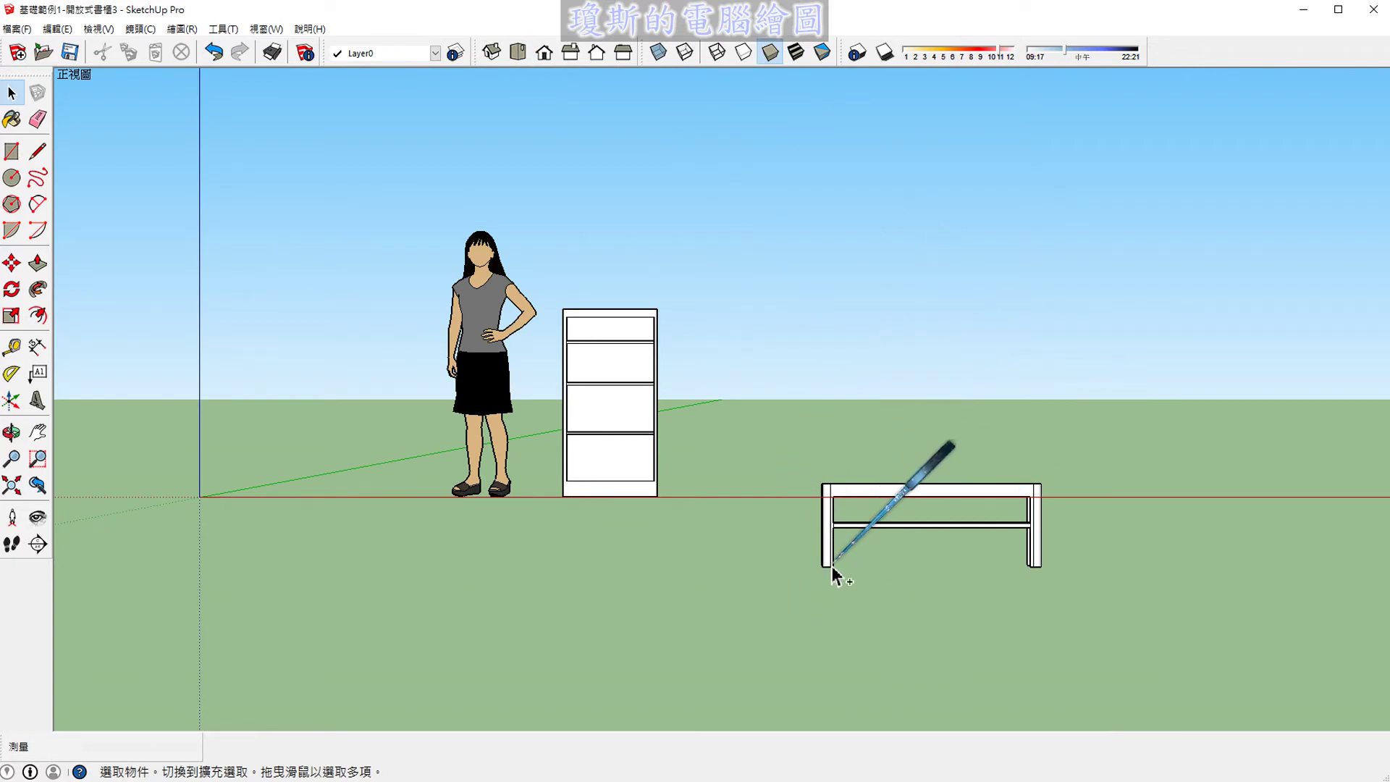
pyautogui.moveTo(798, 572)
pyautogui.mouseDown()
pyautogui.moveTo(750, 500)
pyautogui.moveTo(1016, 420)
pyautogui.moveTo(1005, 491)
pyautogui.moveTo(987, 467)
pyautogui.moveTo(792, 440)
pyautogui.moveTo(757, 498)
pyautogui.mouseUp()
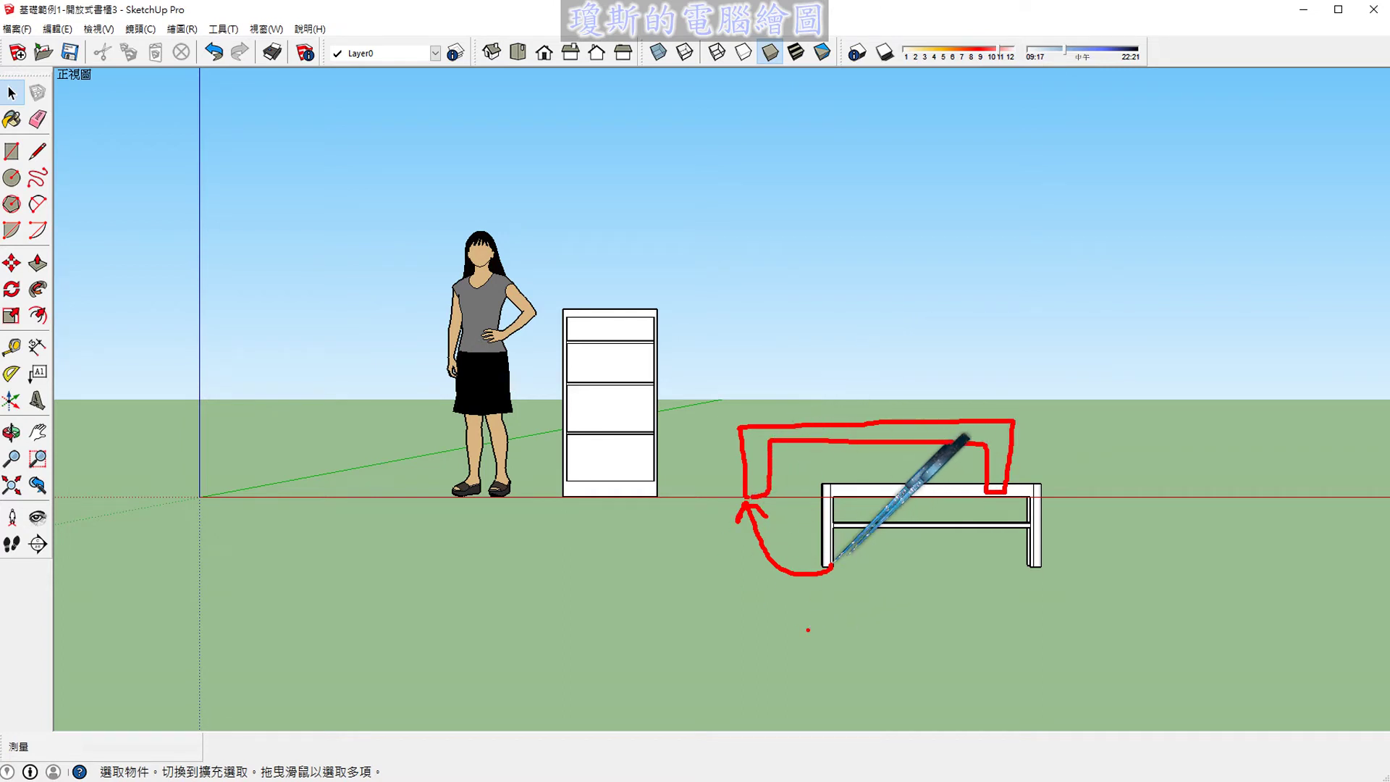
pyautogui.press('e')
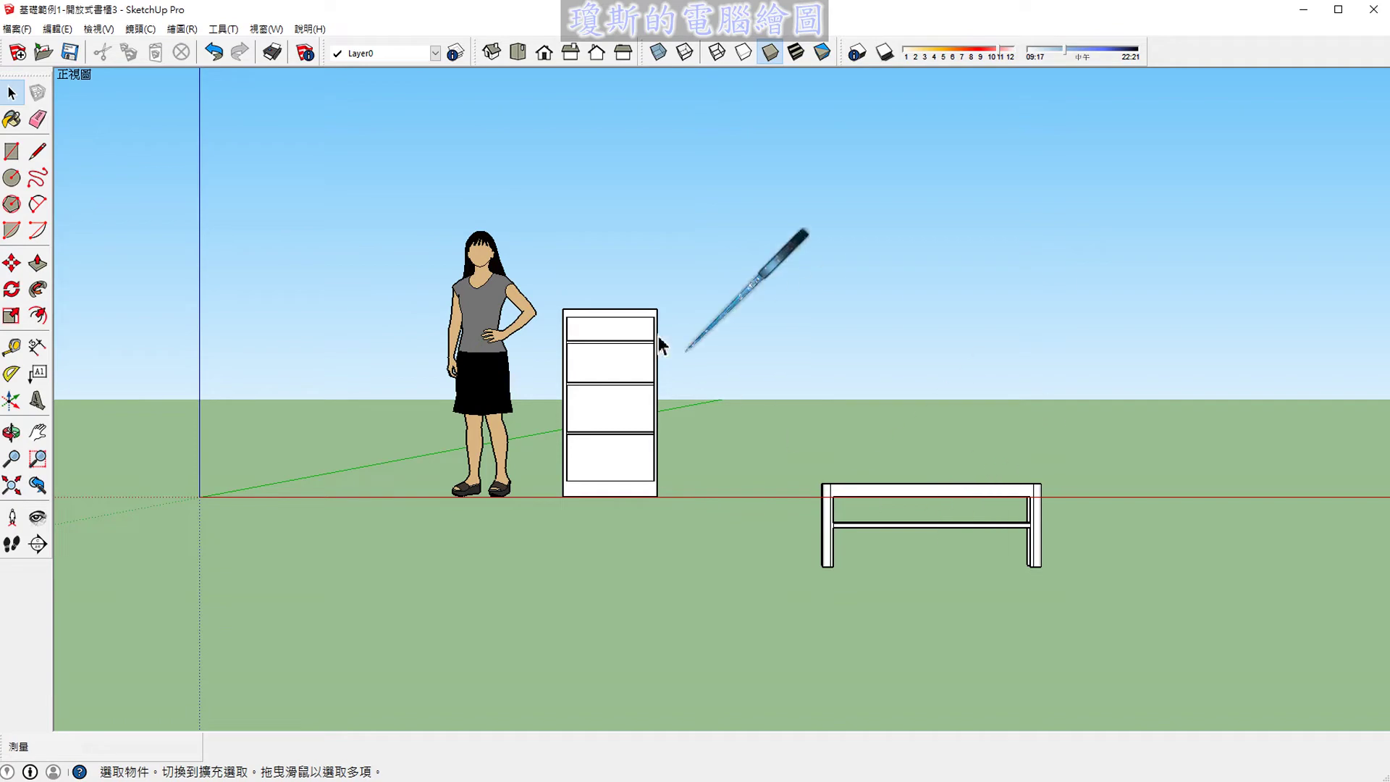
pyautogui.click(491, 52)
pyautogui.scroll(2, 963, 467)
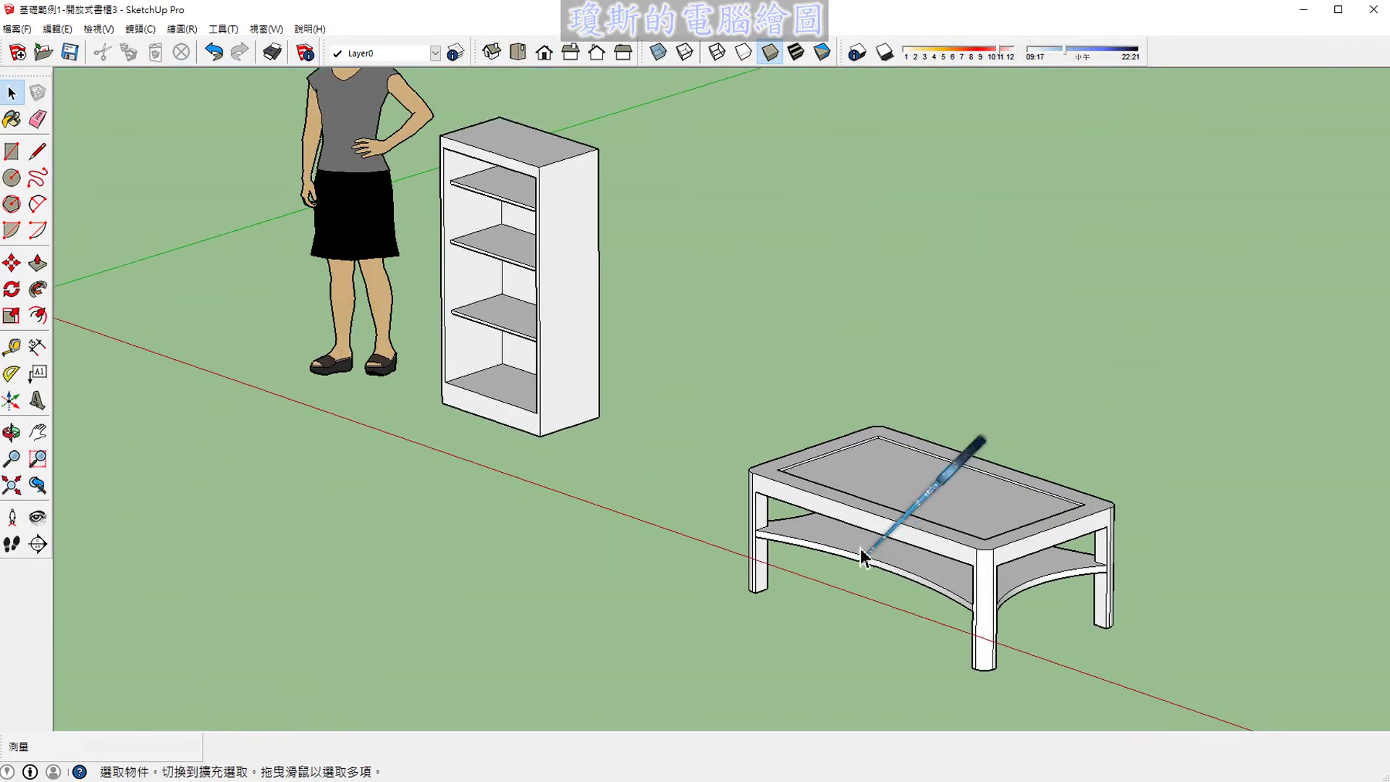
pyautogui.scroll(2, 930, 605)
pyautogui.scroll(2, 832, 544)
pyautogui.scroll(2, 802, 481)
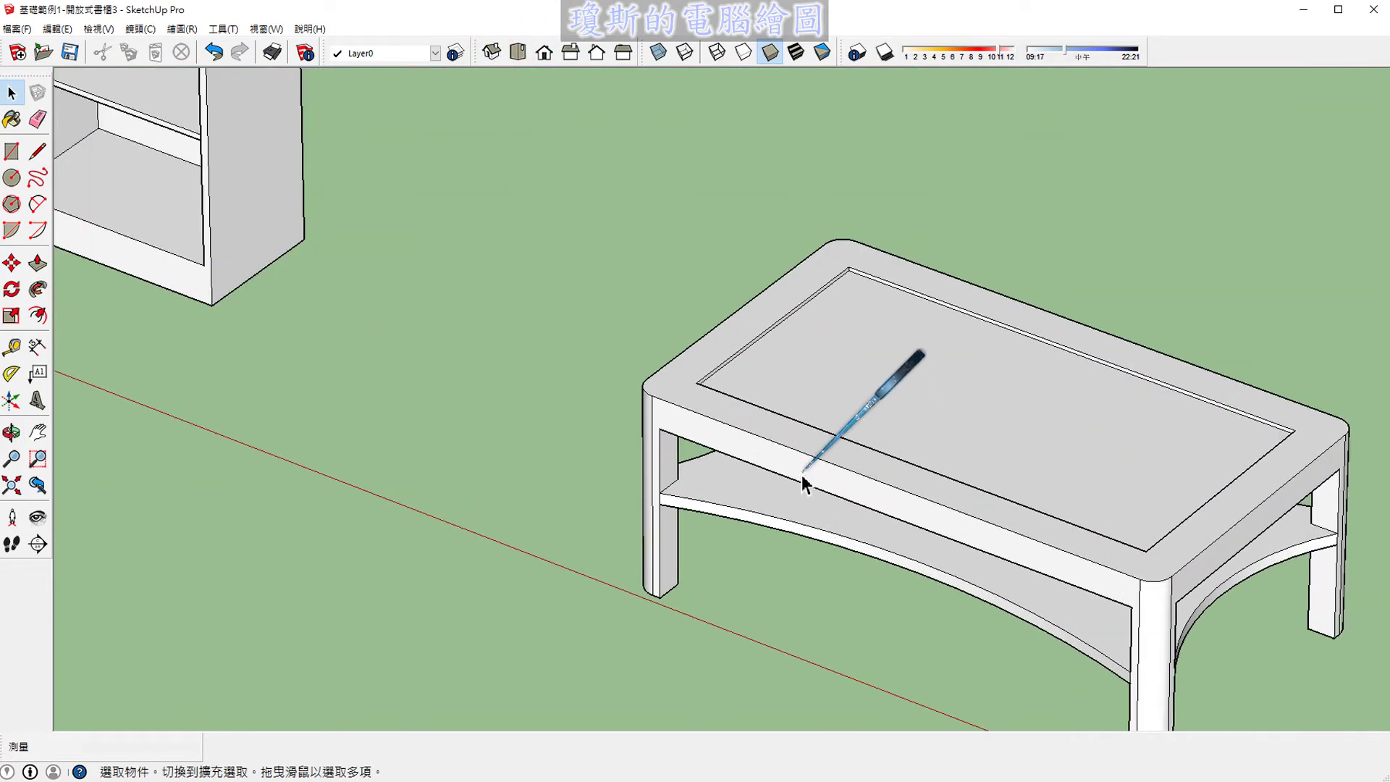
pyautogui.click(801, 474)
pyautogui.click(761, 416)
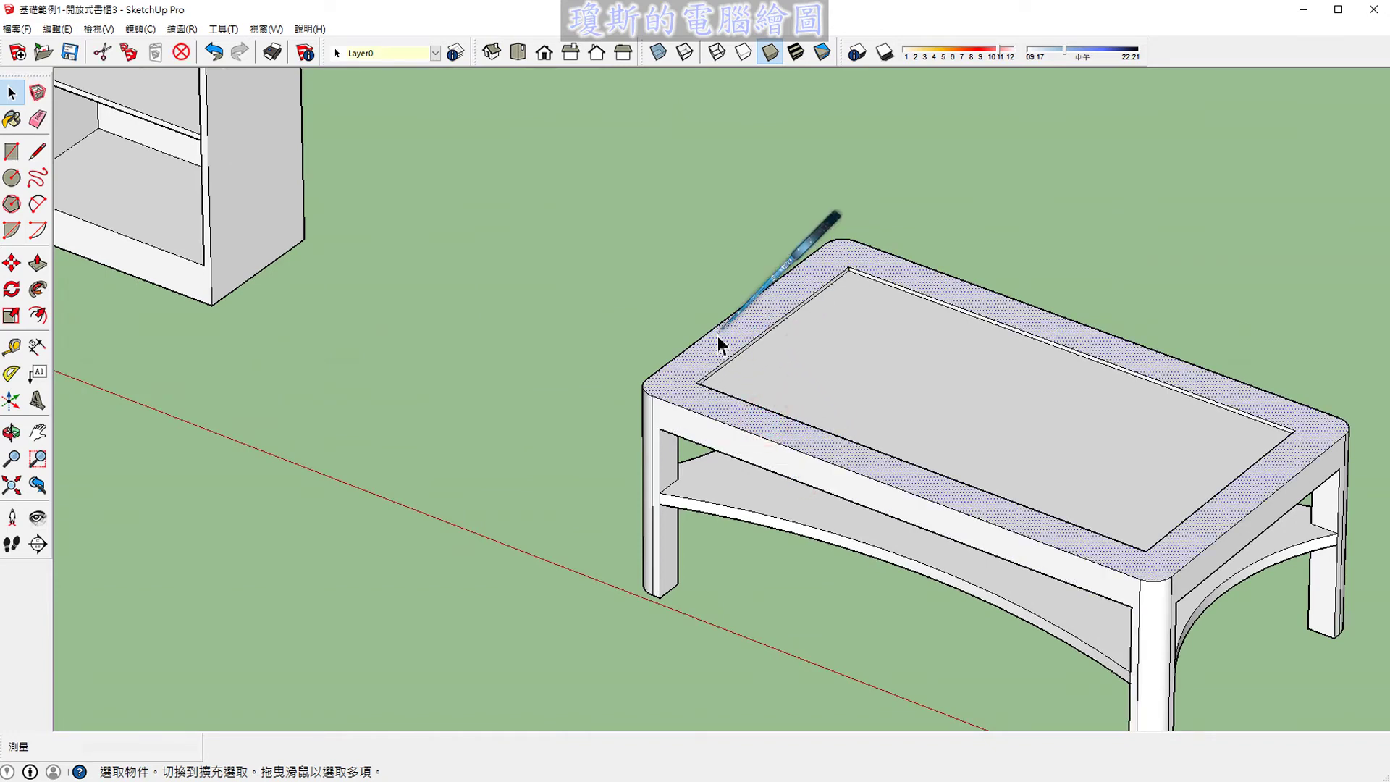
pyautogui.click(764, 616)
pyautogui.scroll(-3, 687, 540)
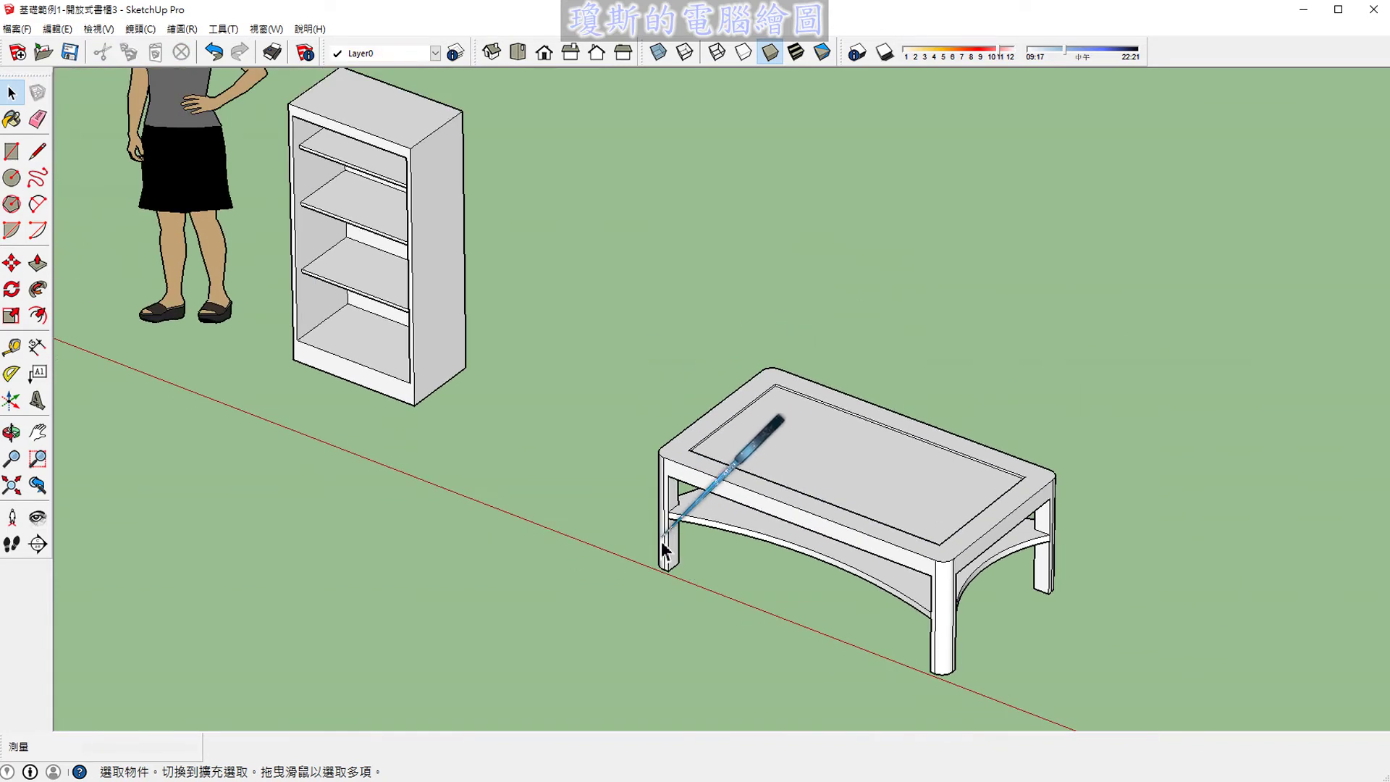
pyautogui.scroll(-2, 724, 594)
pyautogui.moveTo(764, 639)
pyautogui.mouseDown(button='middle')
pyautogui.moveTo(696, 541)
pyautogui.moveTo(736, 567)
pyautogui.moveTo(729, 577)
pyautogui.mouseUp(button='middle')
# Step: Crossing-select all the coffee table's geometry and wrap it in one group with Make Group
pyautogui.scroll(2, 734, 540)
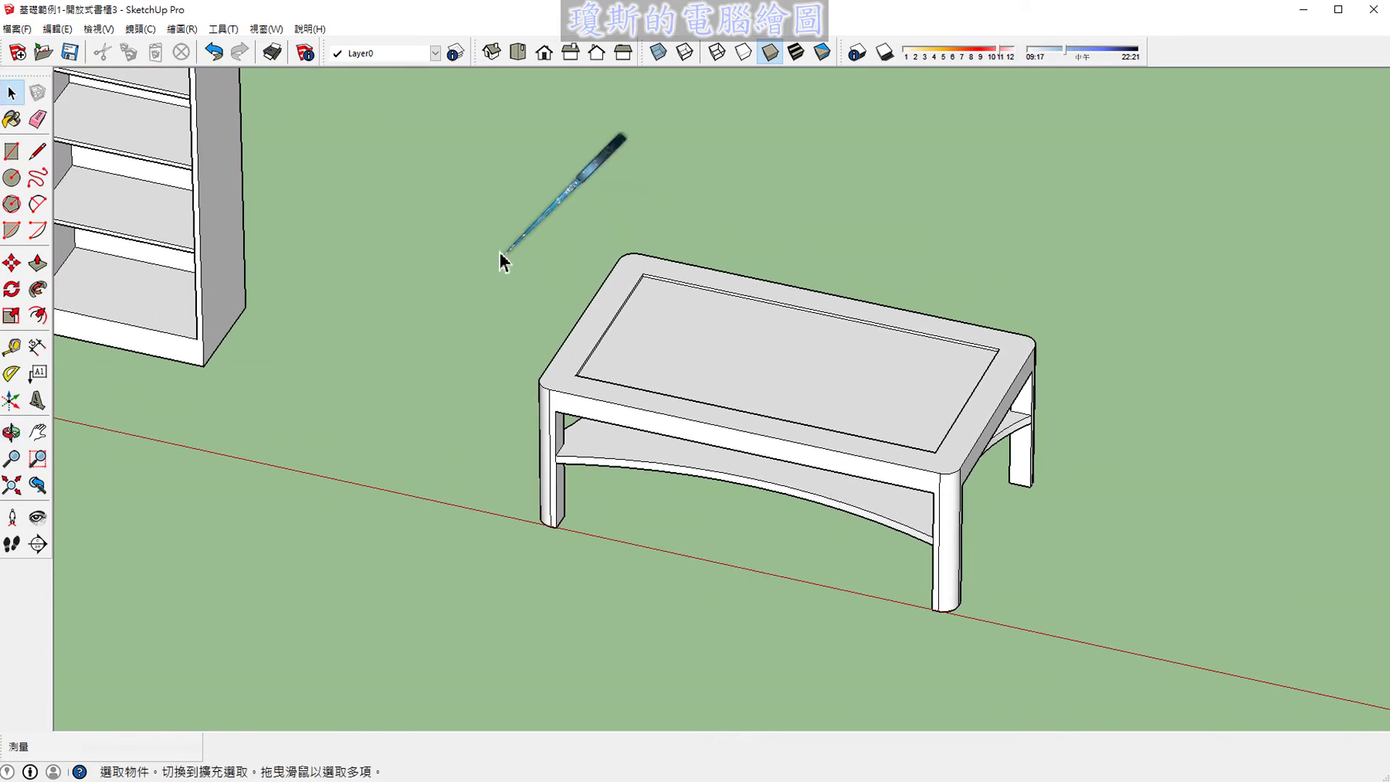
pyautogui.moveTo(1169, 194)
pyautogui.mouseDown()
pyautogui.moveTo(1090, 323)
pyautogui.moveTo(411, 665)
pyautogui.mouseUp()
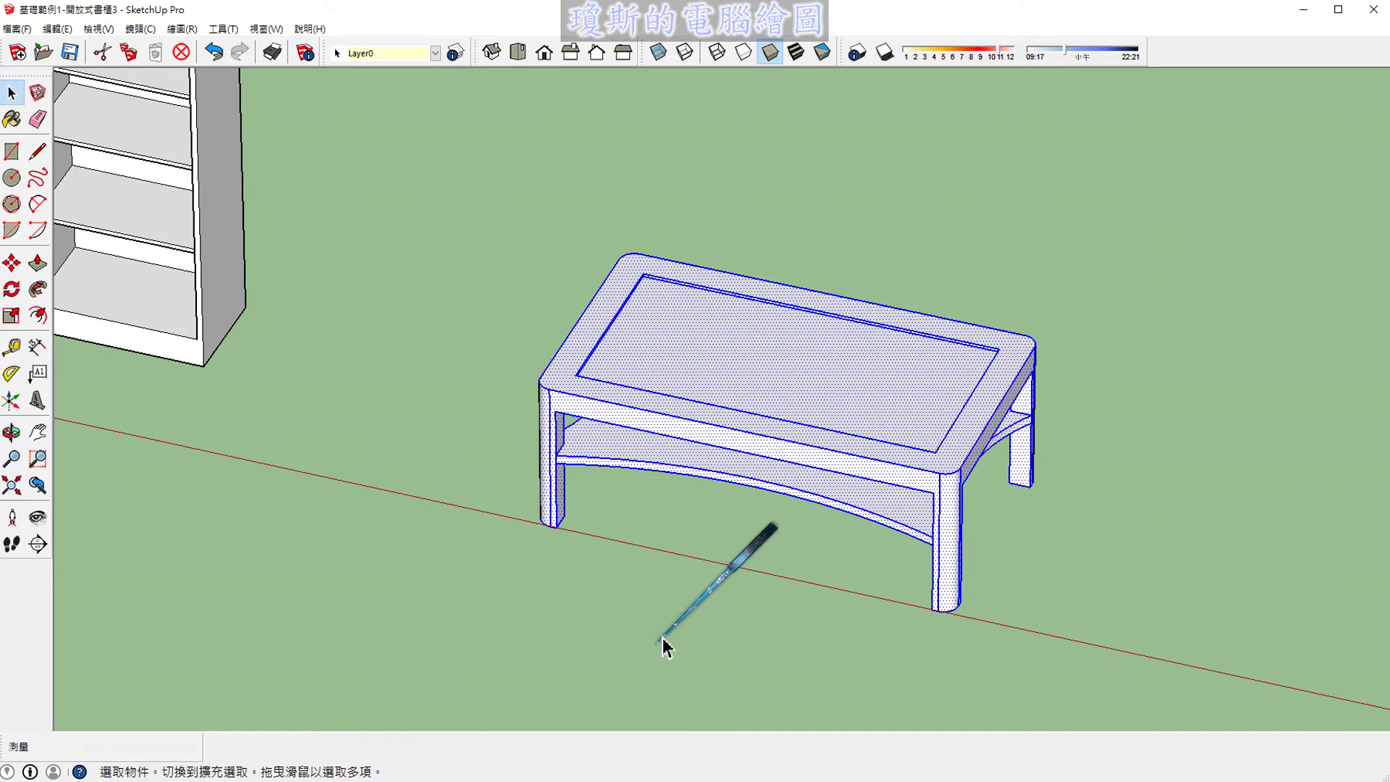
pyautogui.rightClick(653, 462)
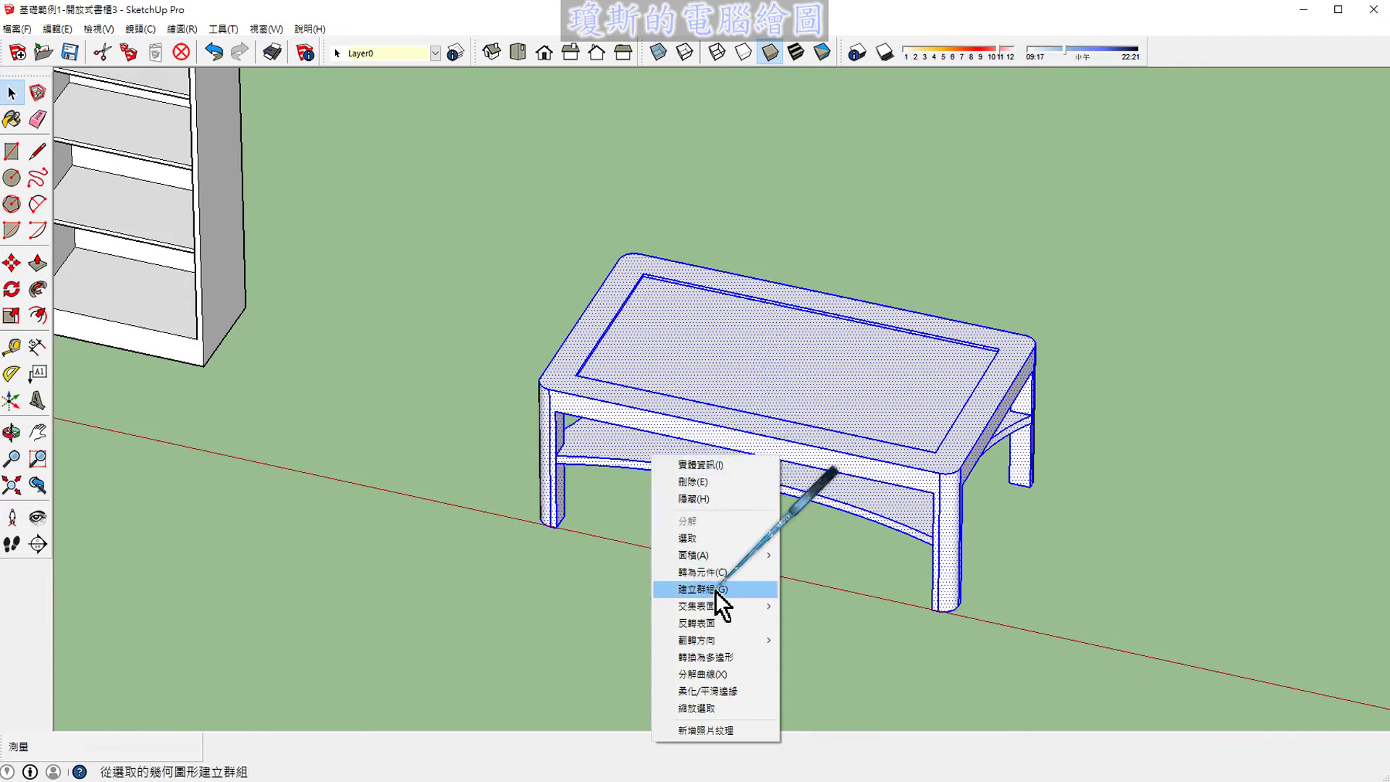
pyautogui.click(714, 591)
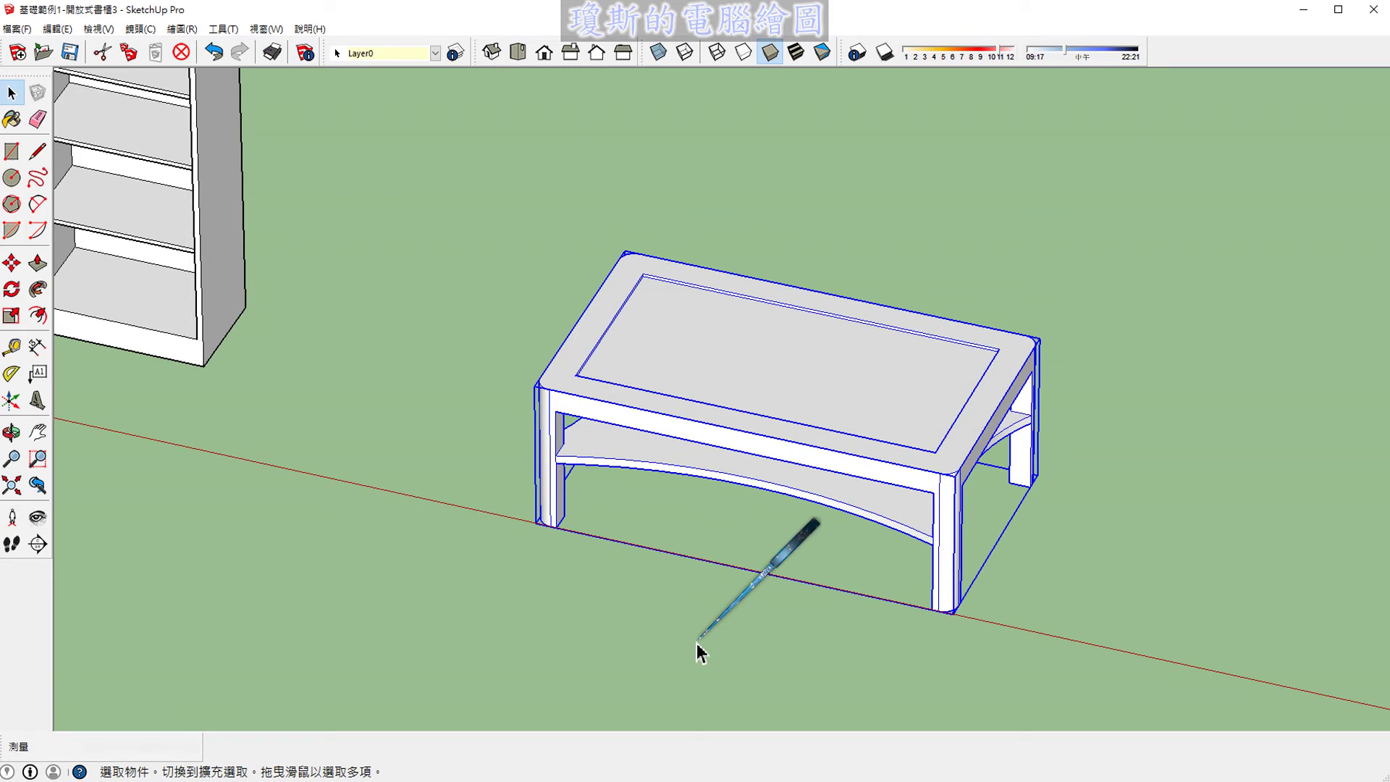
pyautogui.click(698, 643)
# Step: Select the grouped coffee table and switch to the Move tool
pyautogui.click(836, 440)
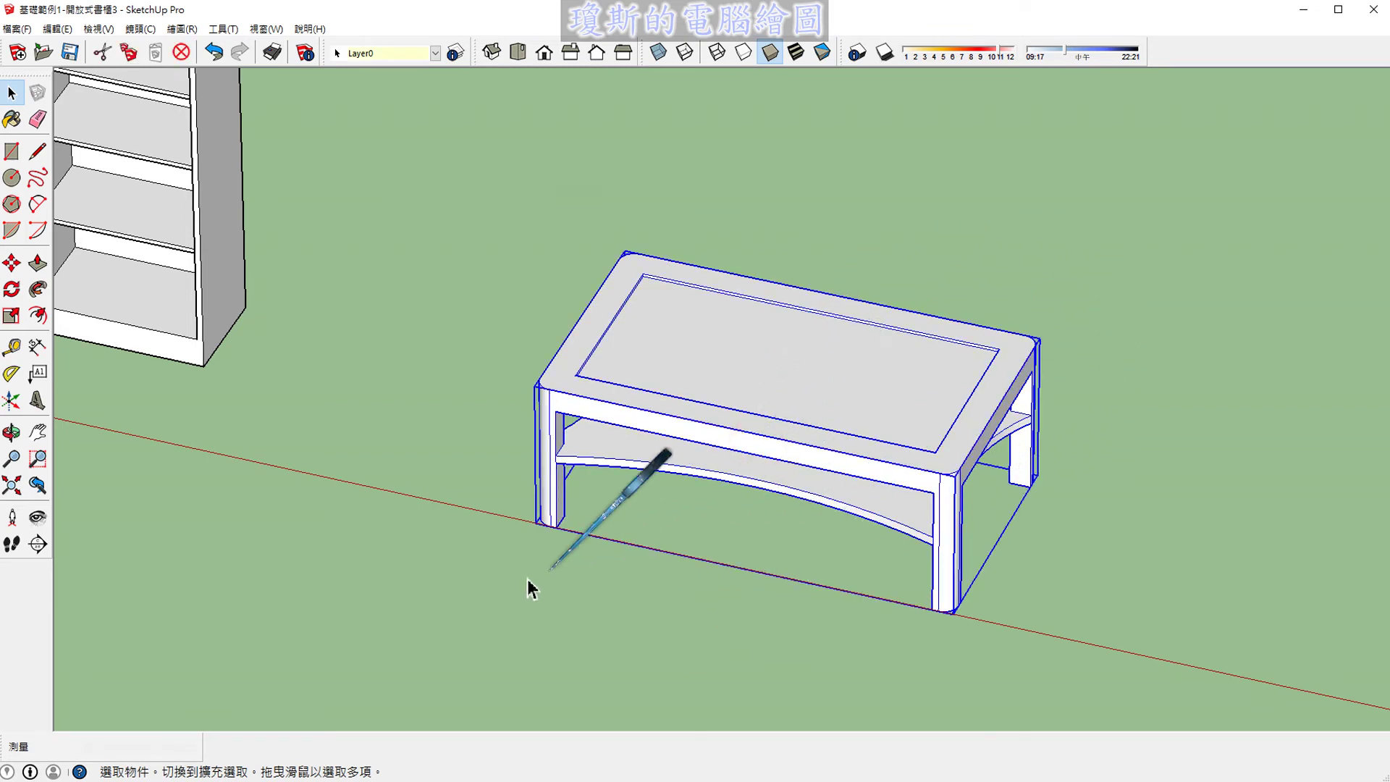
pyautogui.click(495, 585)
pyautogui.scroll(-2, 499, 591)
pyautogui.scroll(-2, 506, 589)
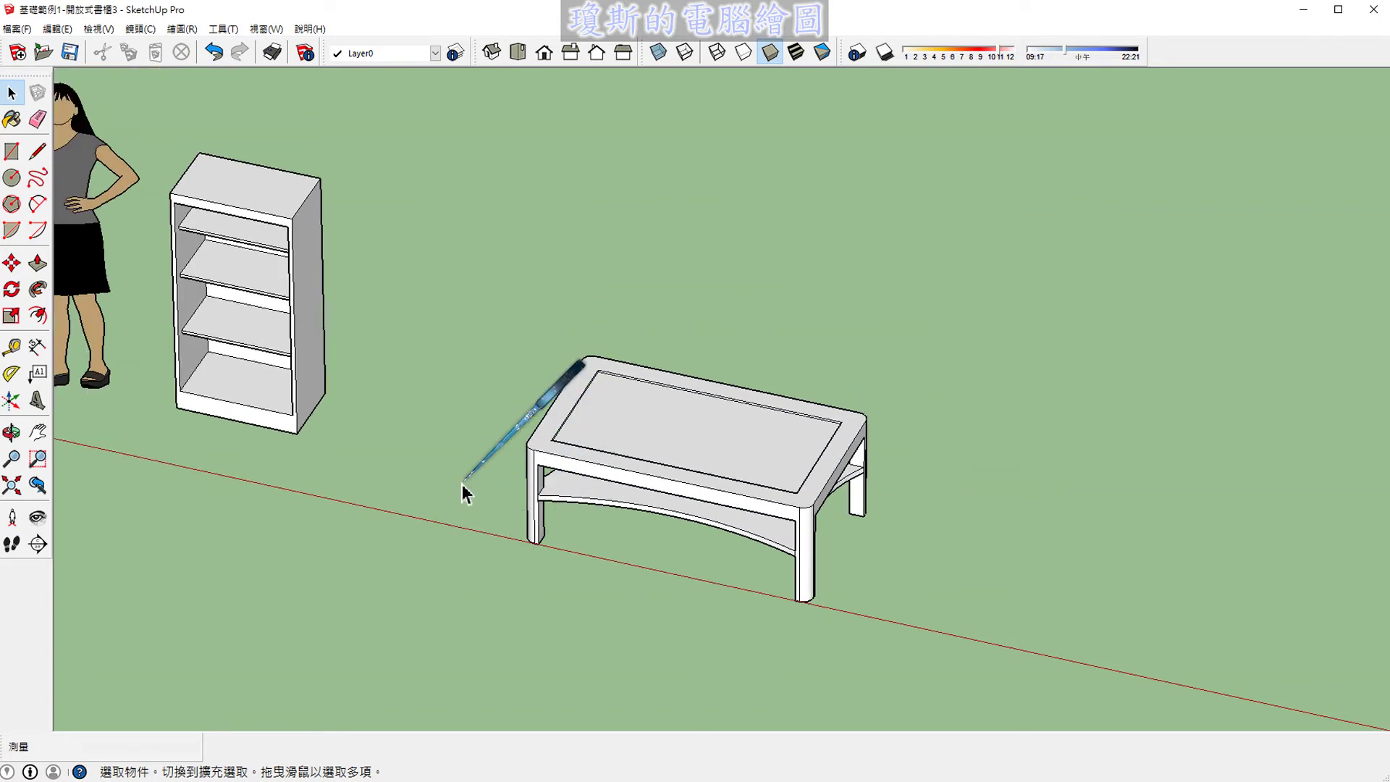
pyautogui.scroll(-3, 466, 487)
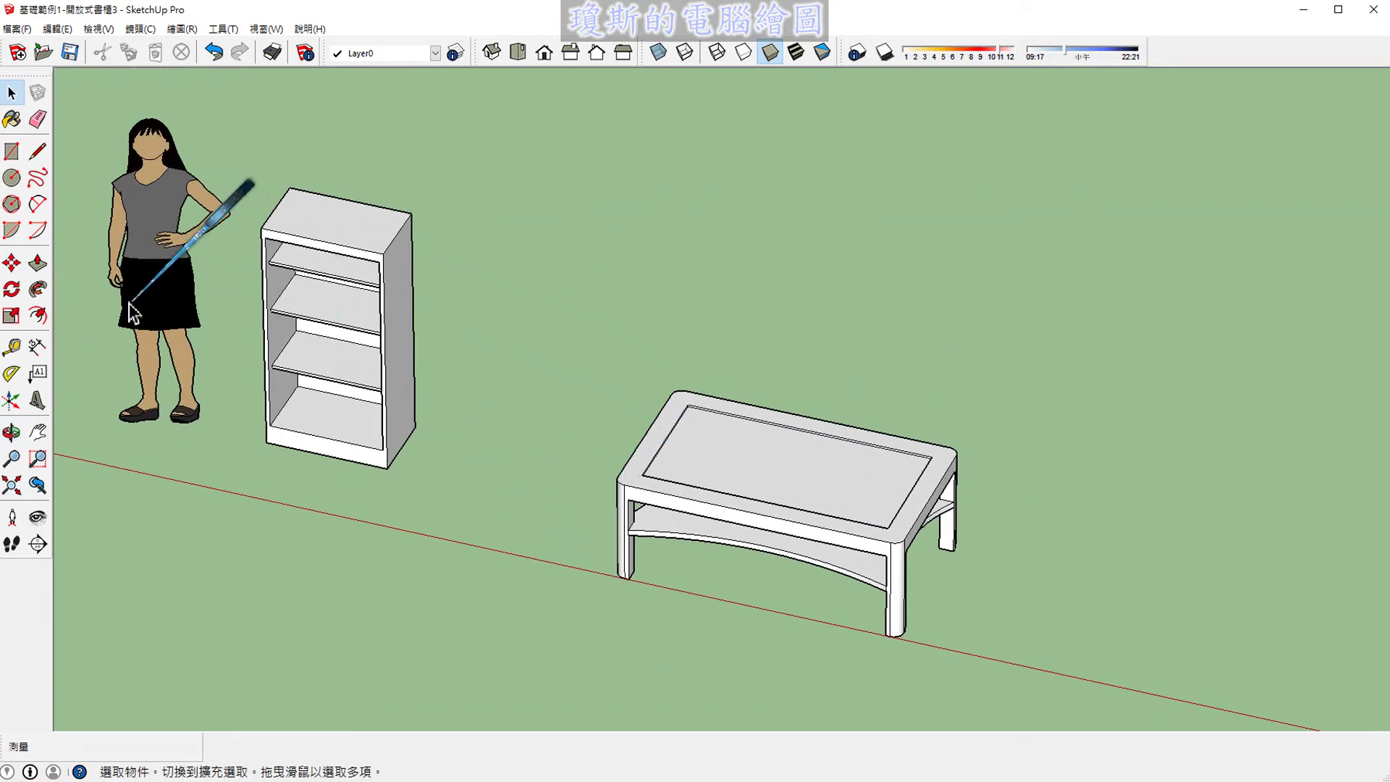
pyautogui.click(13, 264)
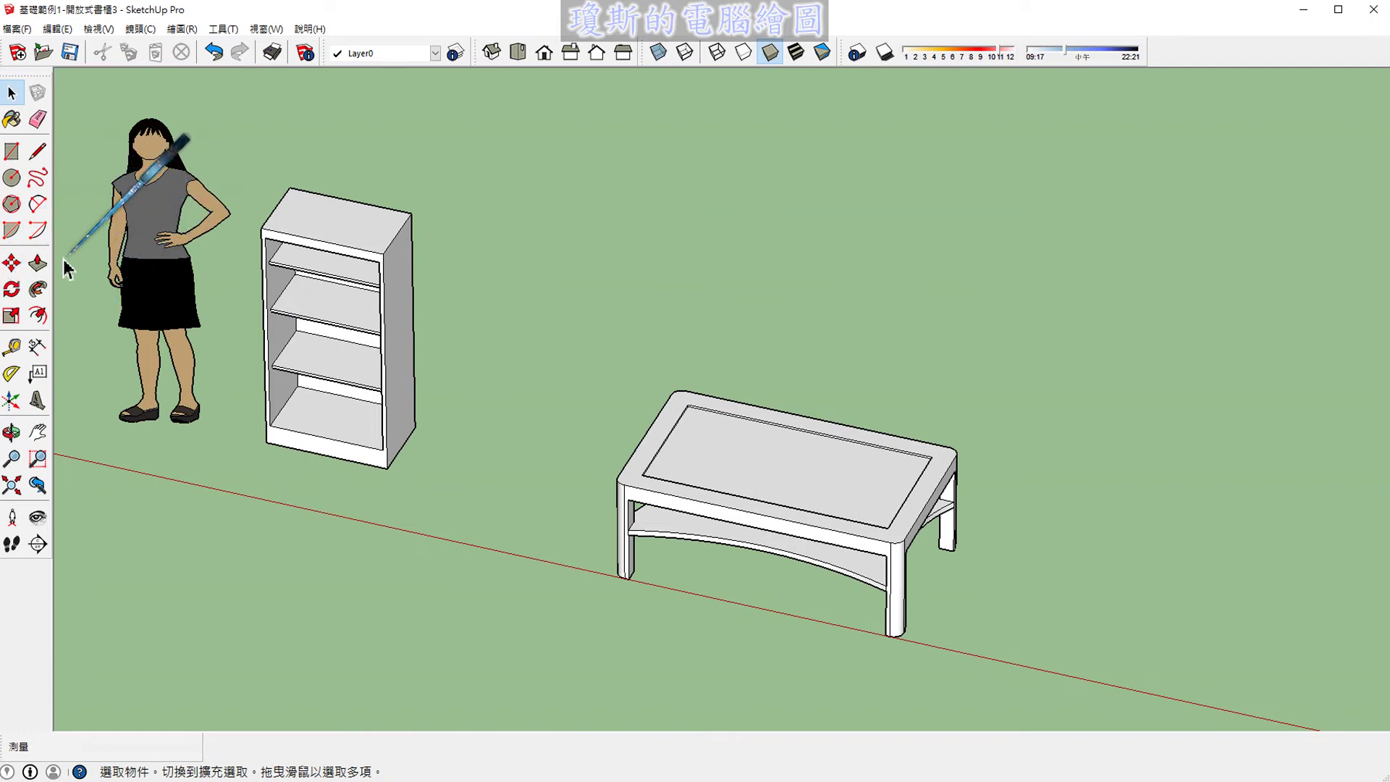
pyautogui.click(18, 264)
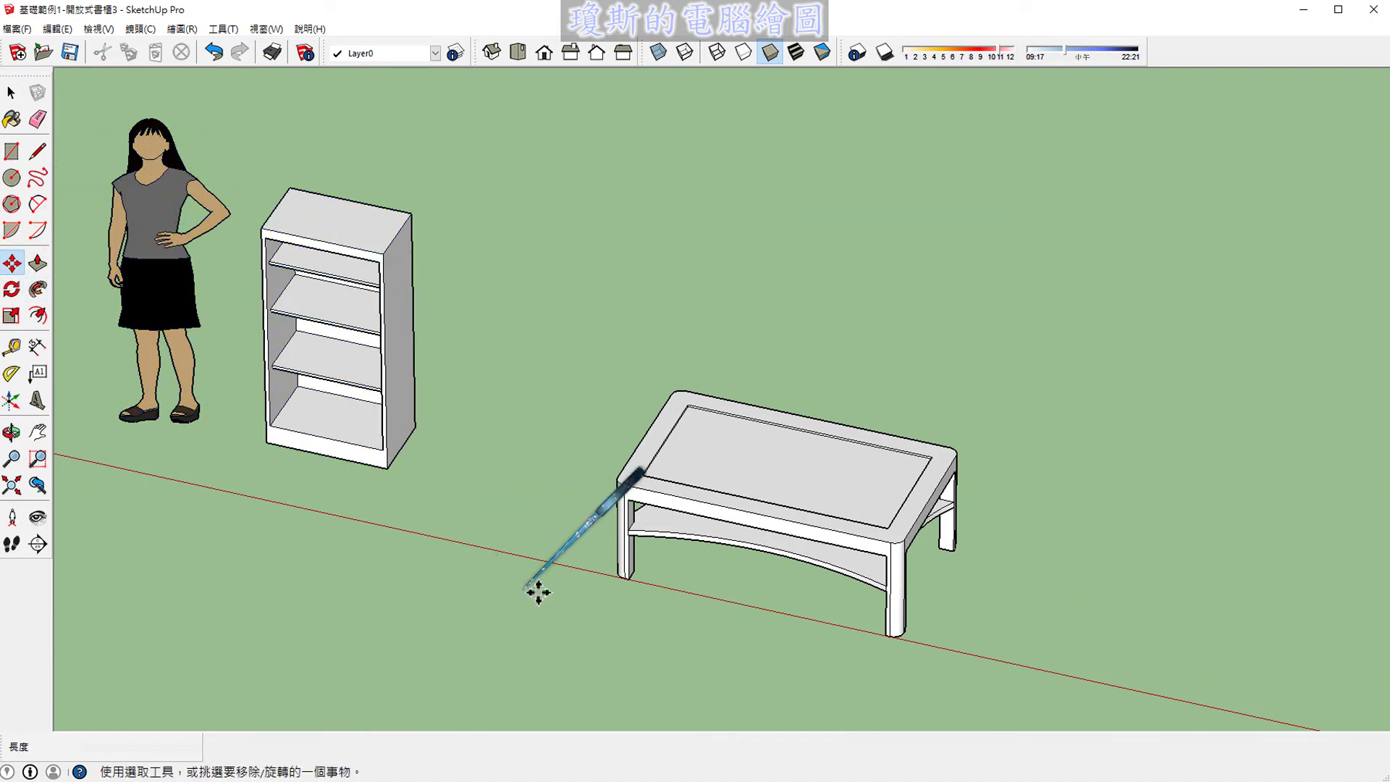
pyautogui.scroll(2, 605, 589)
pyautogui.scroll(2, 637, 565)
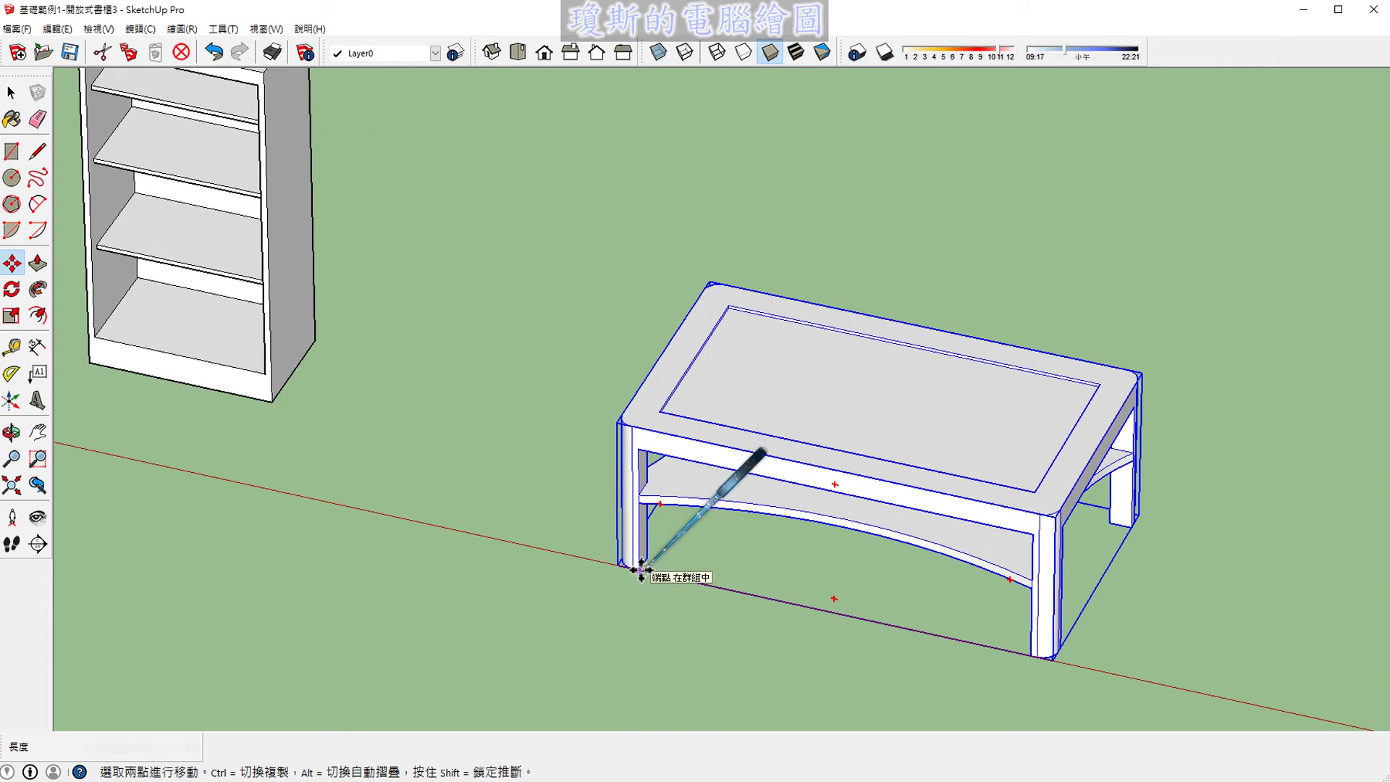
pyautogui.scroll(2, 642, 570)
pyautogui.scroll(2, 636, 572)
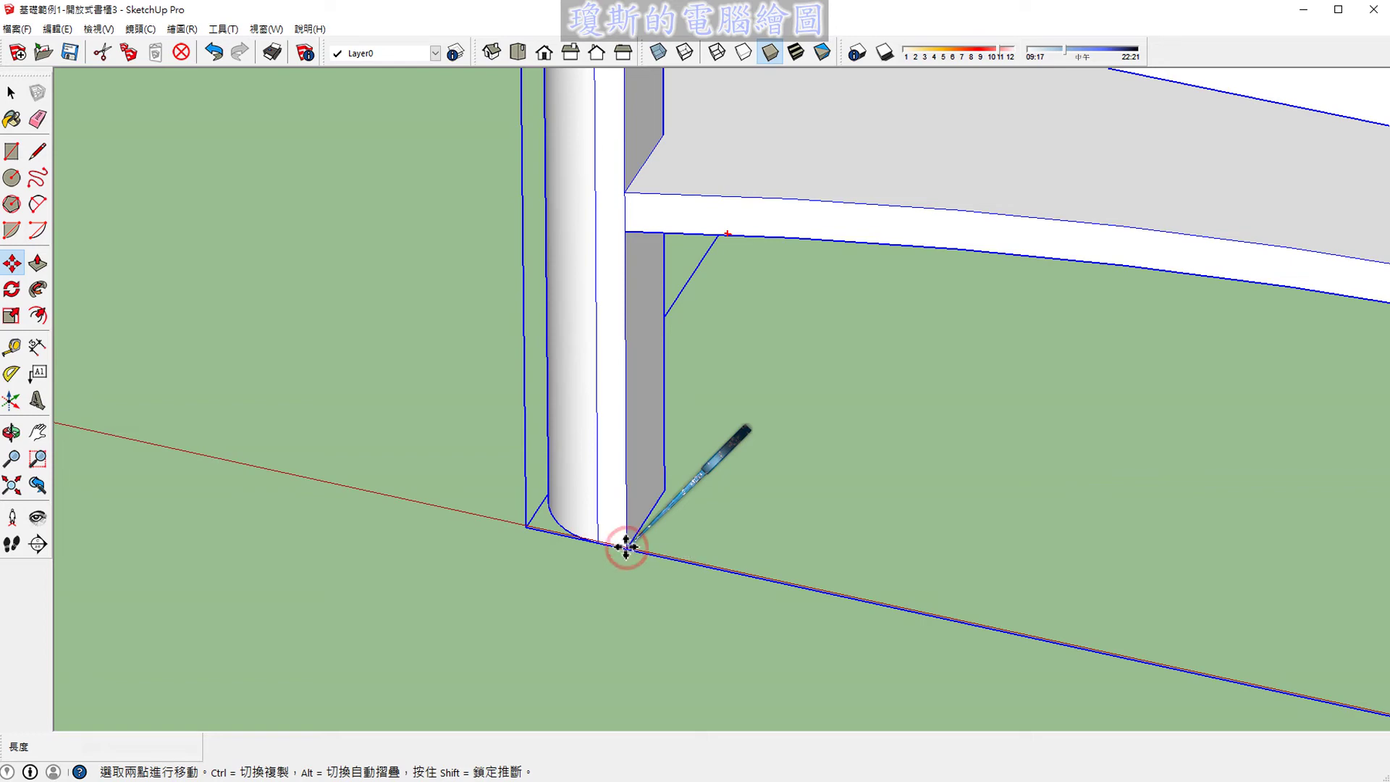
# Step: Move the table by a leg's bottom corner about 87.1 cm to beside the bookshelf
pyautogui.scroll(-3, 628, 547)
pyautogui.scroll(-2, 627, 547)
pyautogui.scroll(-2, 627, 546)
pyautogui.click(628, 545)
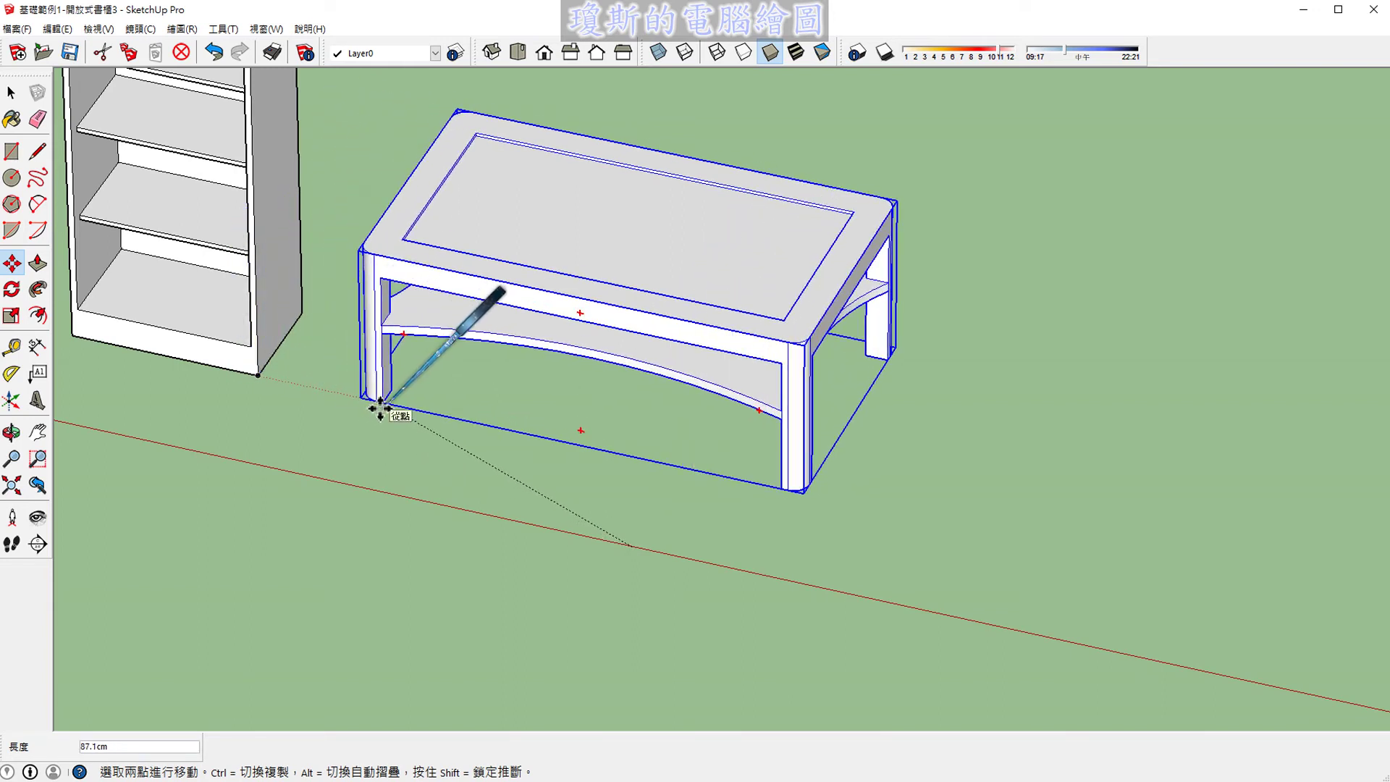
pyautogui.click(380, 408)
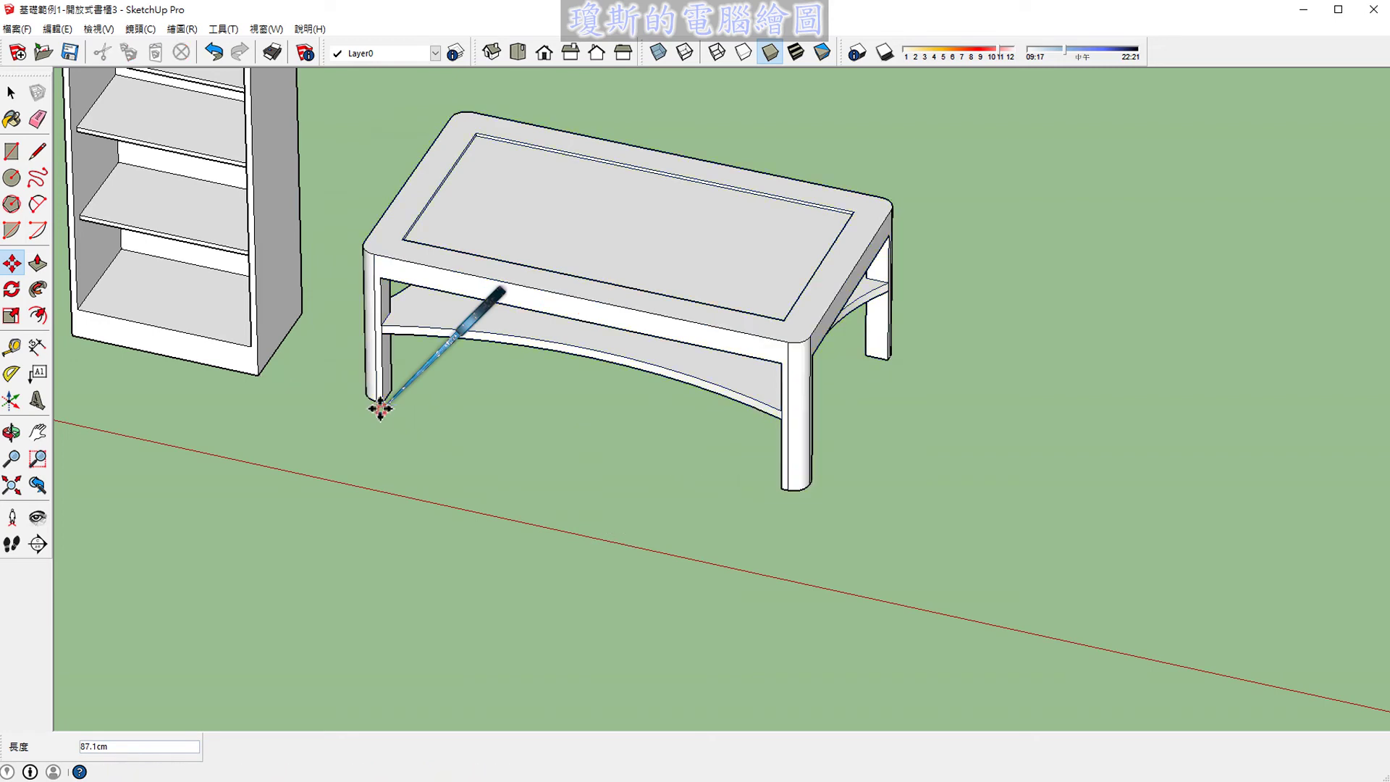
pyautogui.scroll(-3, 479, 515)
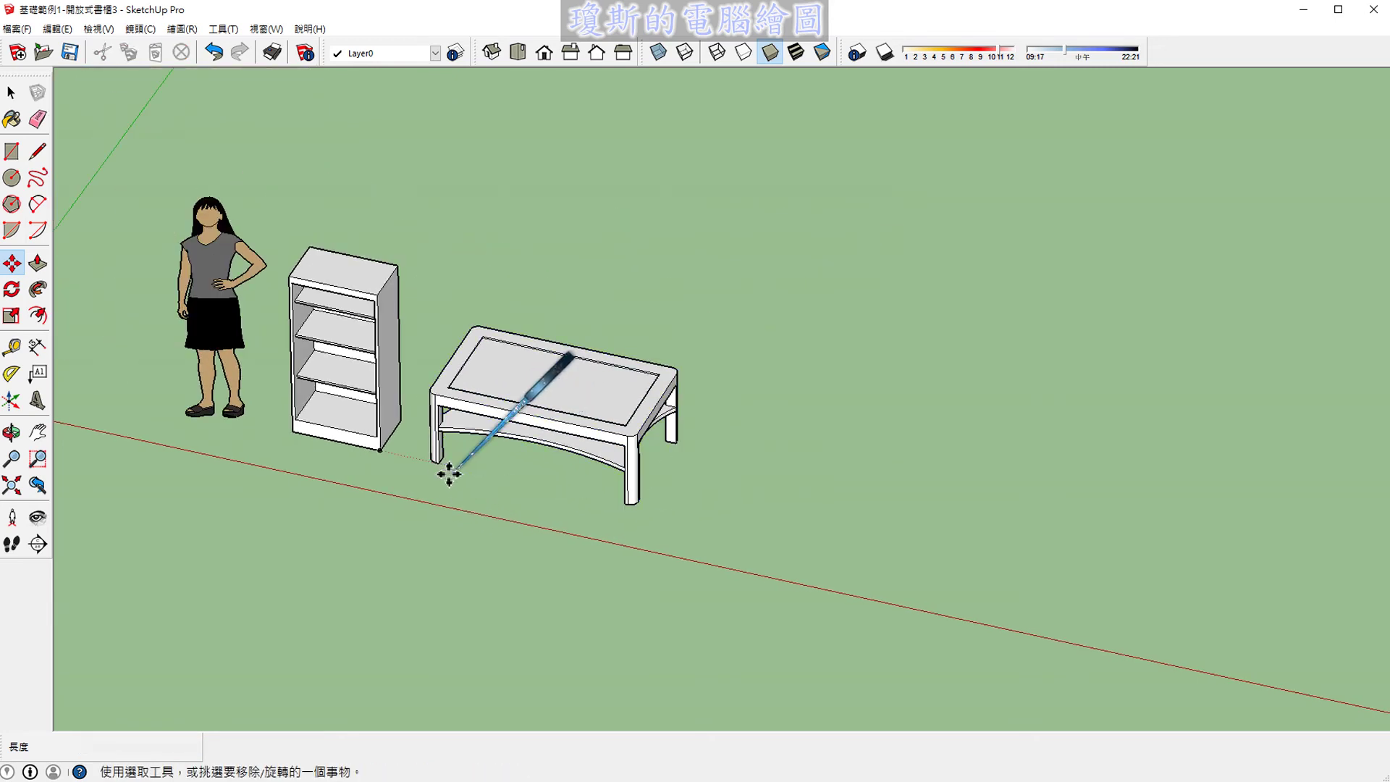
# Step: Check the placement in Front view, undo the table's move, and orbit back to 3D
pyautogui.press('space')
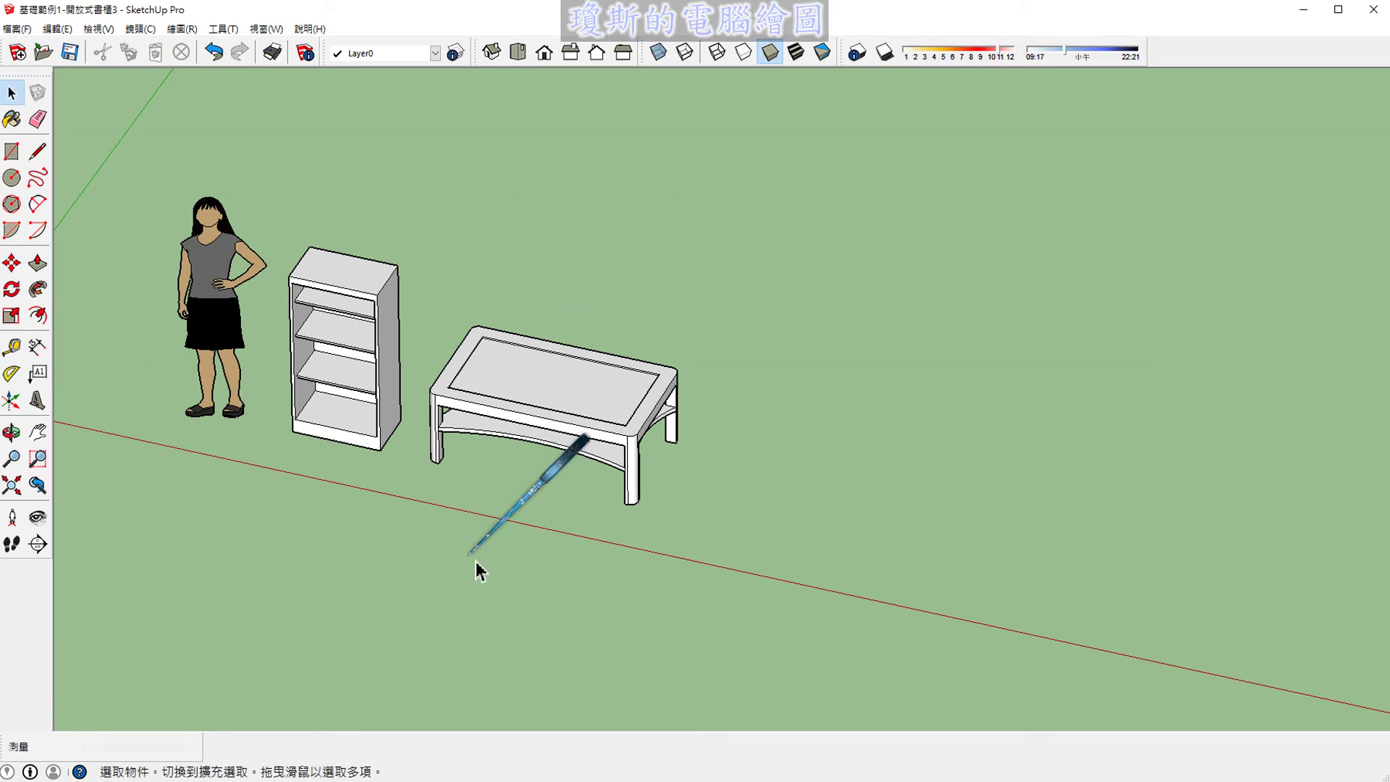
pyautogui.click(545, 62)
pyautogui.scroll(2, 814, 521)
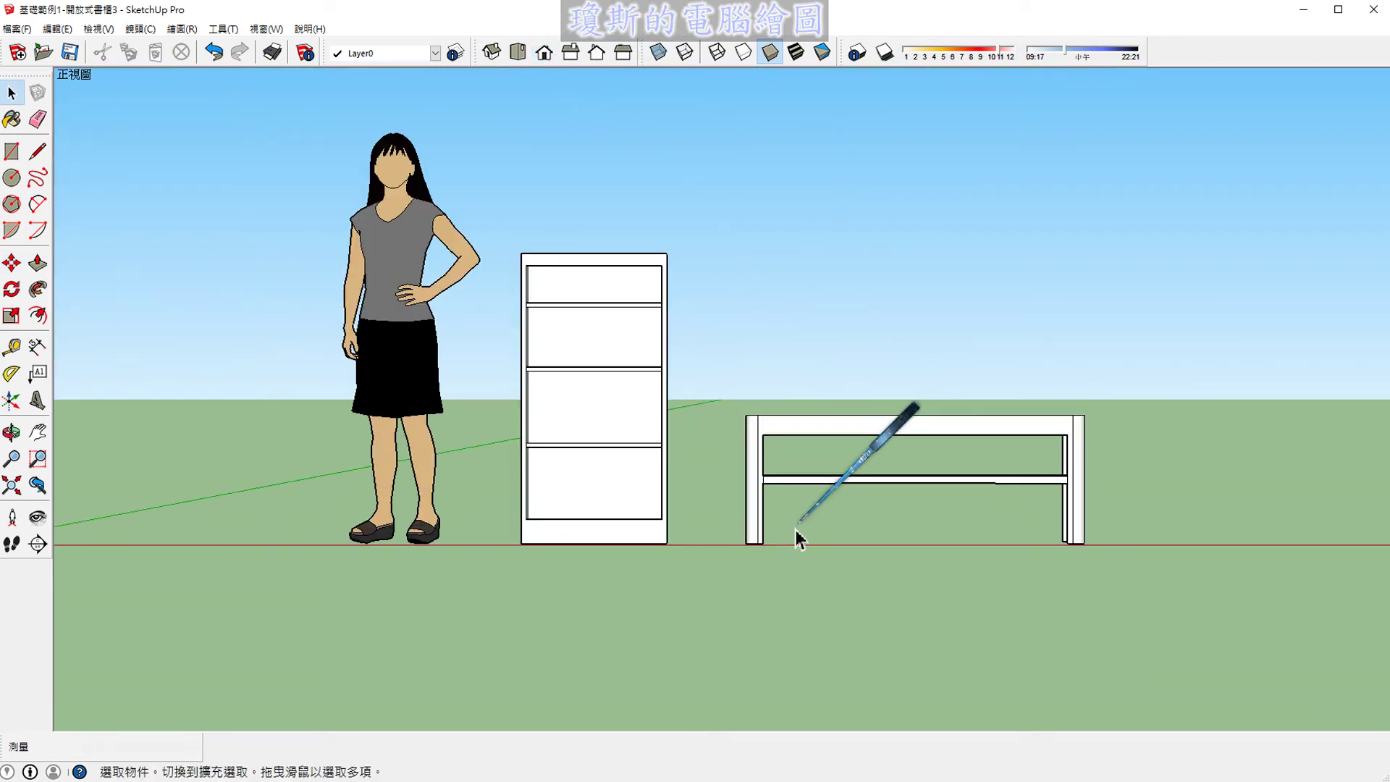
pyautogui.scroll(2, 797, 536)
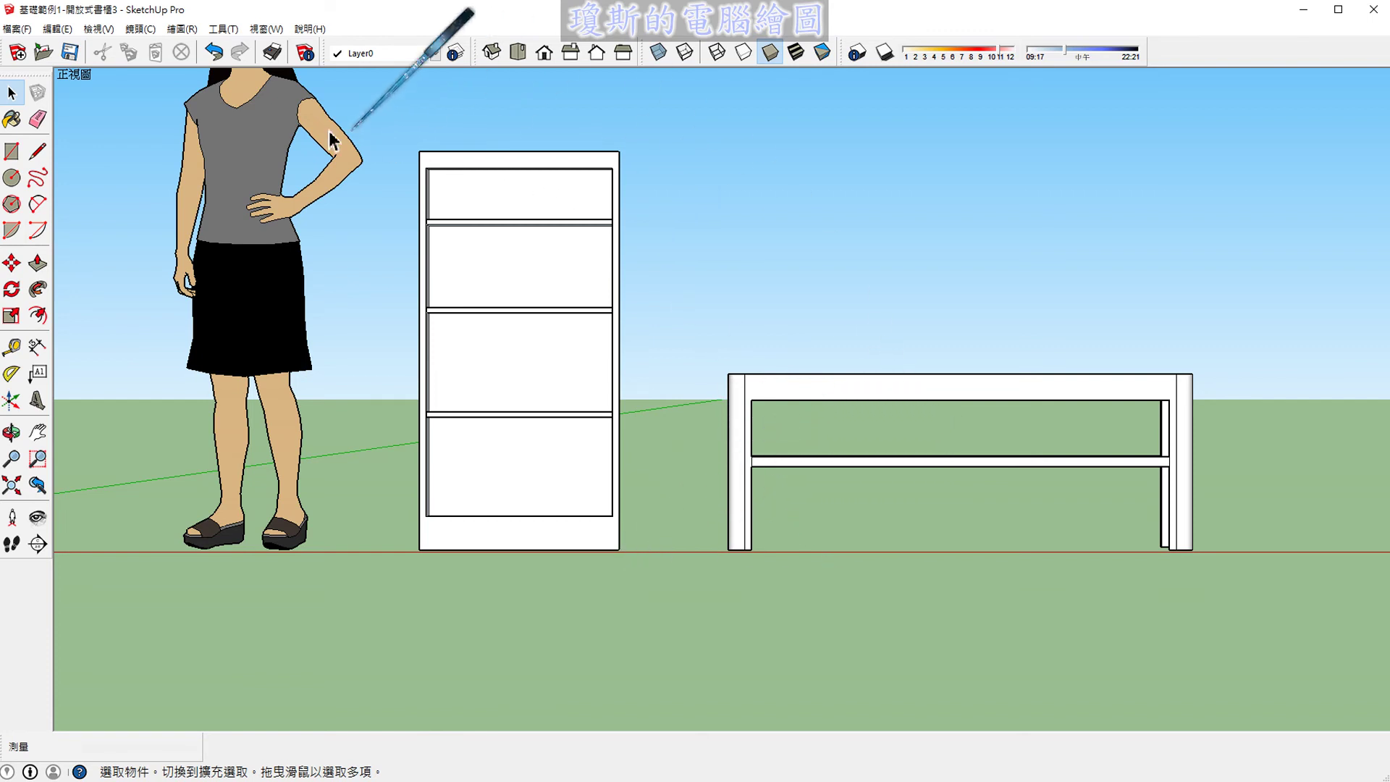
pyautogui.click(215, 55)
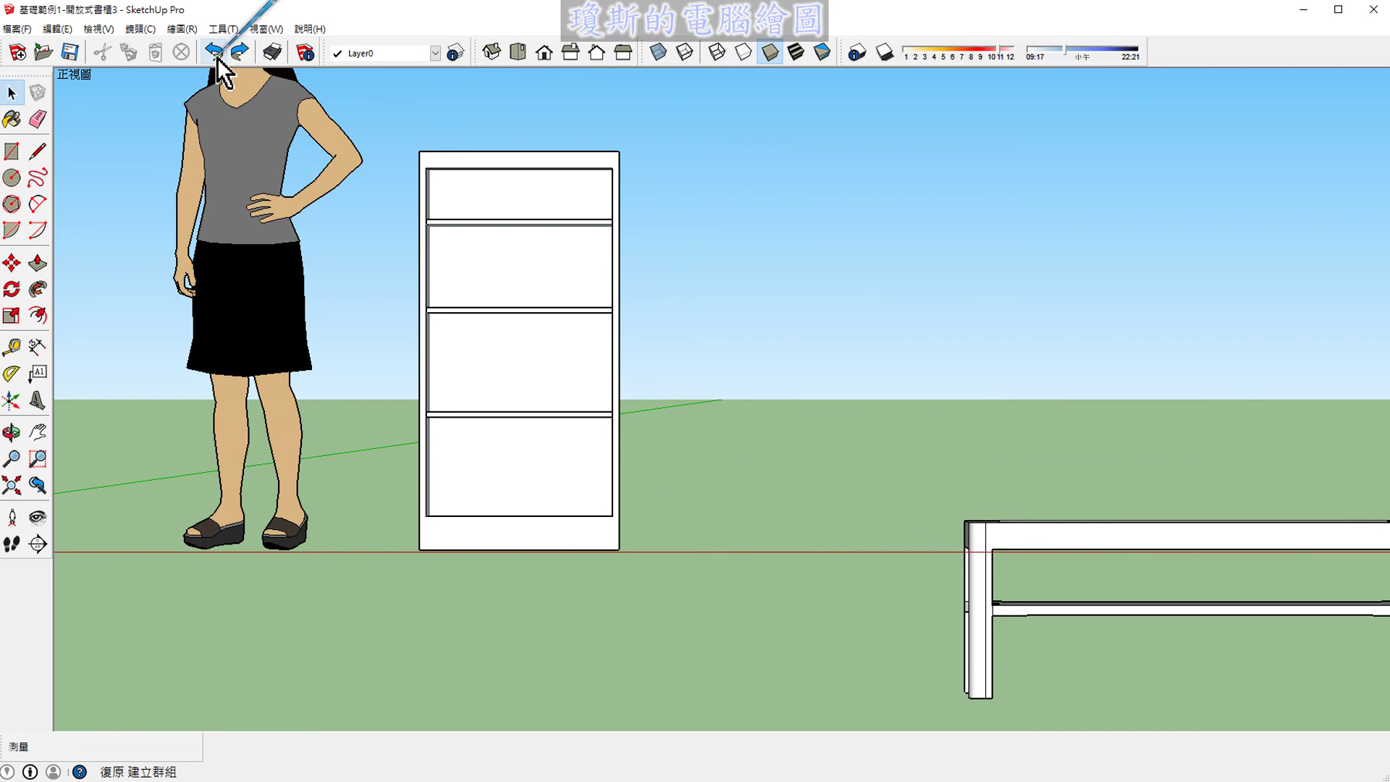
pyautogui.scroll(-3, 962, 584)
pyautogui.moveTo(862, 466)
pyautogui.mouseDown(button='middle')
pyautogui.moveTo(1005, 418)
pyautogui.moveTo(878, 562)
pyautogui.mouseUp(button='middle')
pyautogui.scroll(3, 953, 590)
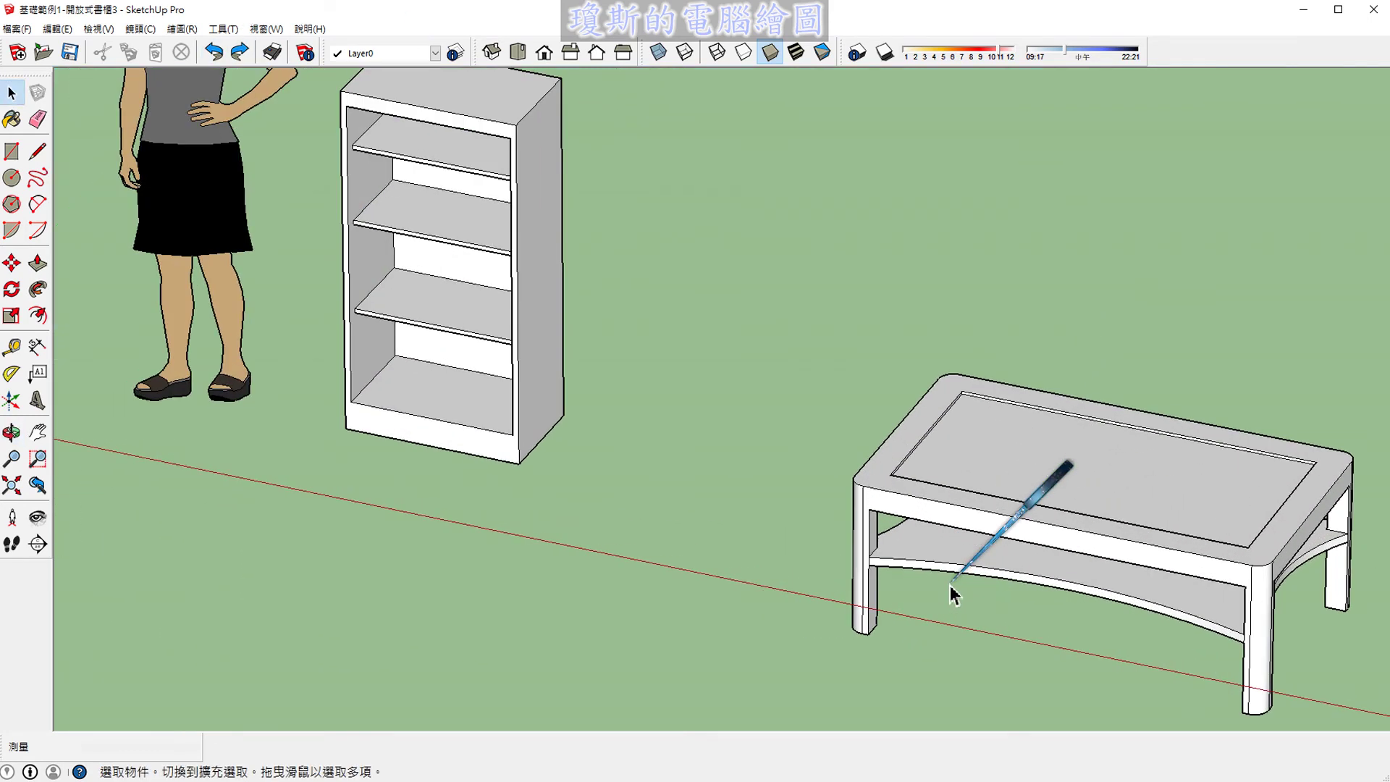
# Step: Reselect the grouped coffee table and activate the Move tool
pyautogui.click(894, 515)
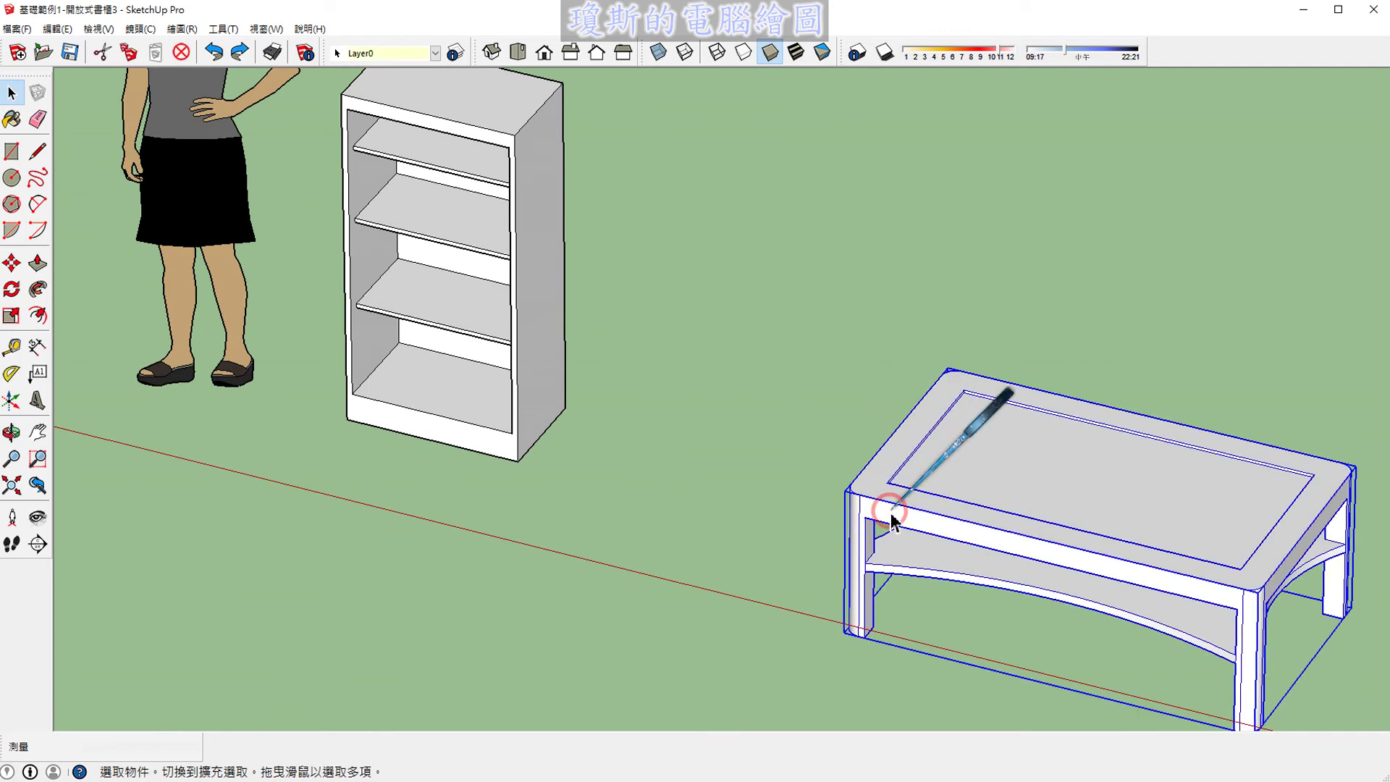
pyautogui.click(779, 449)
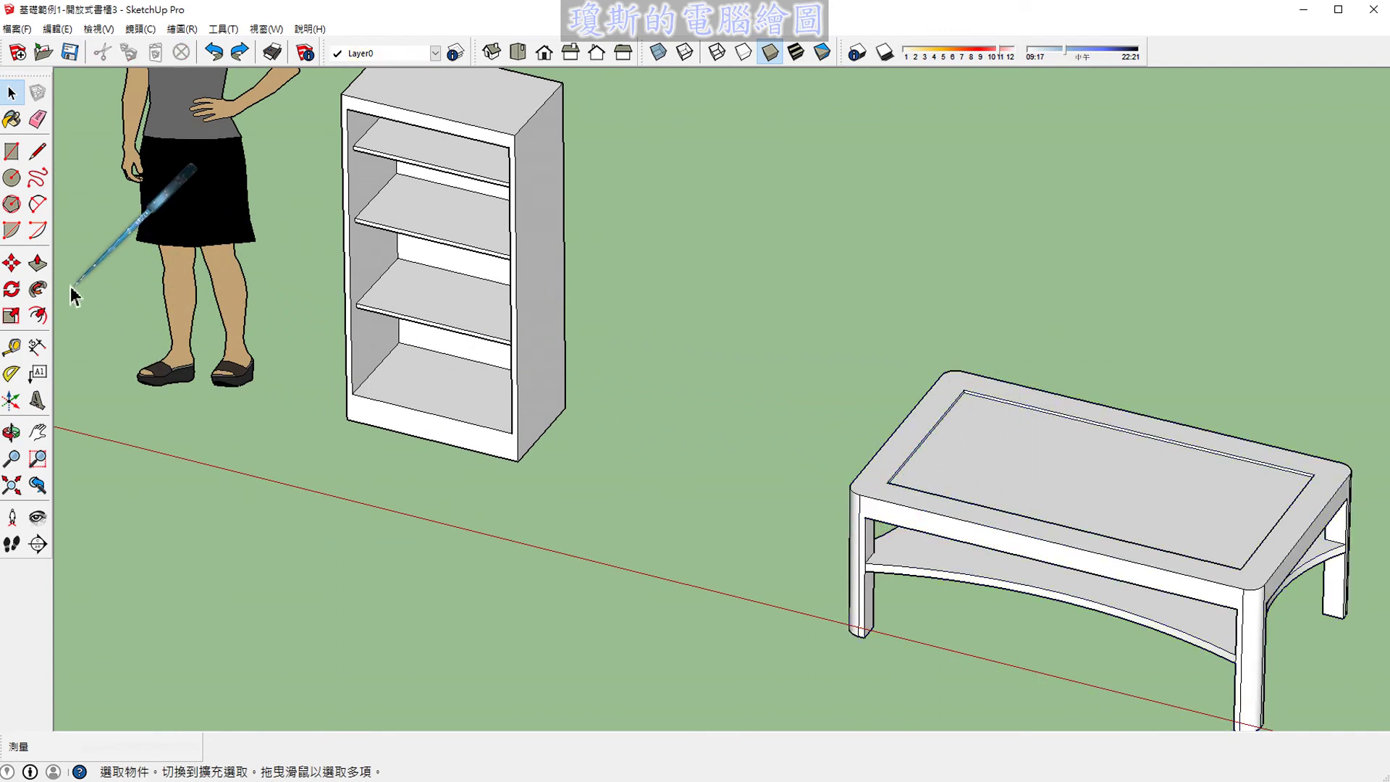
pyautogui.click(924, 522)
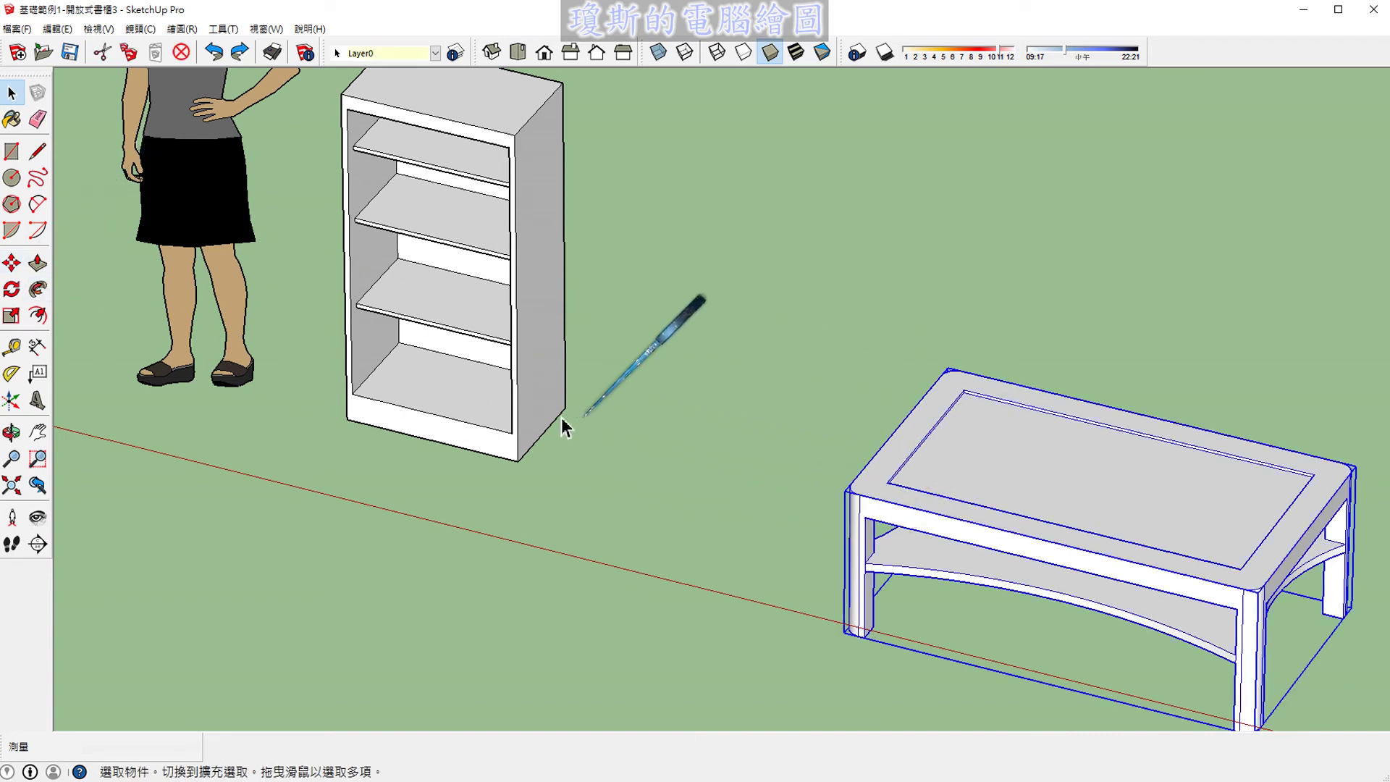
pyautogui.click(13, 265)
pyautogui.scroll(3, 866, 642)
pyautogui.scroll(3, 860, 630)
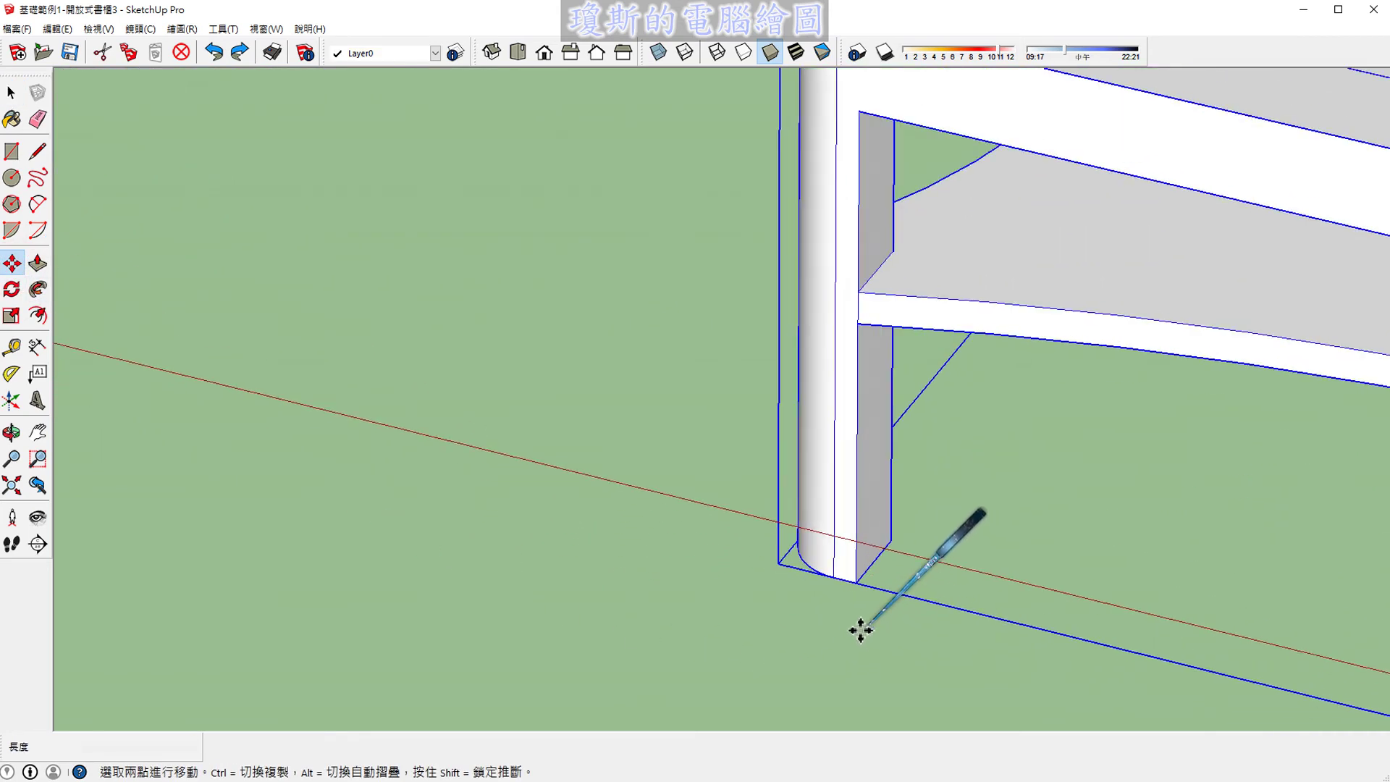
pyautogui.scroll(1, 858, 623)
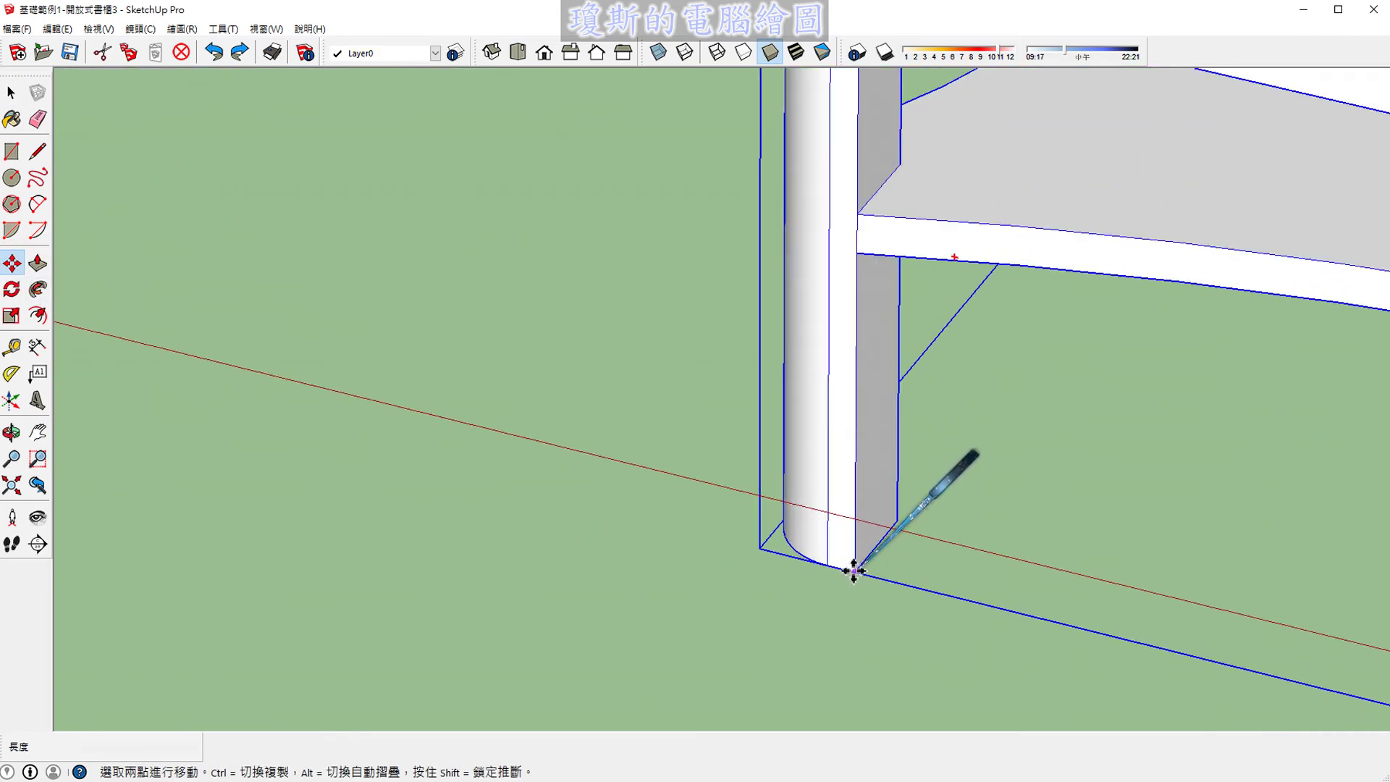
# Step: Move the table about 122.5 cm from its front leg corner against the bookshelf's side
pyautogui.click(855, 572)
pyautogui.scroll(-2, 862, 576)
pyautogui.scroll(-3, 866, 577)
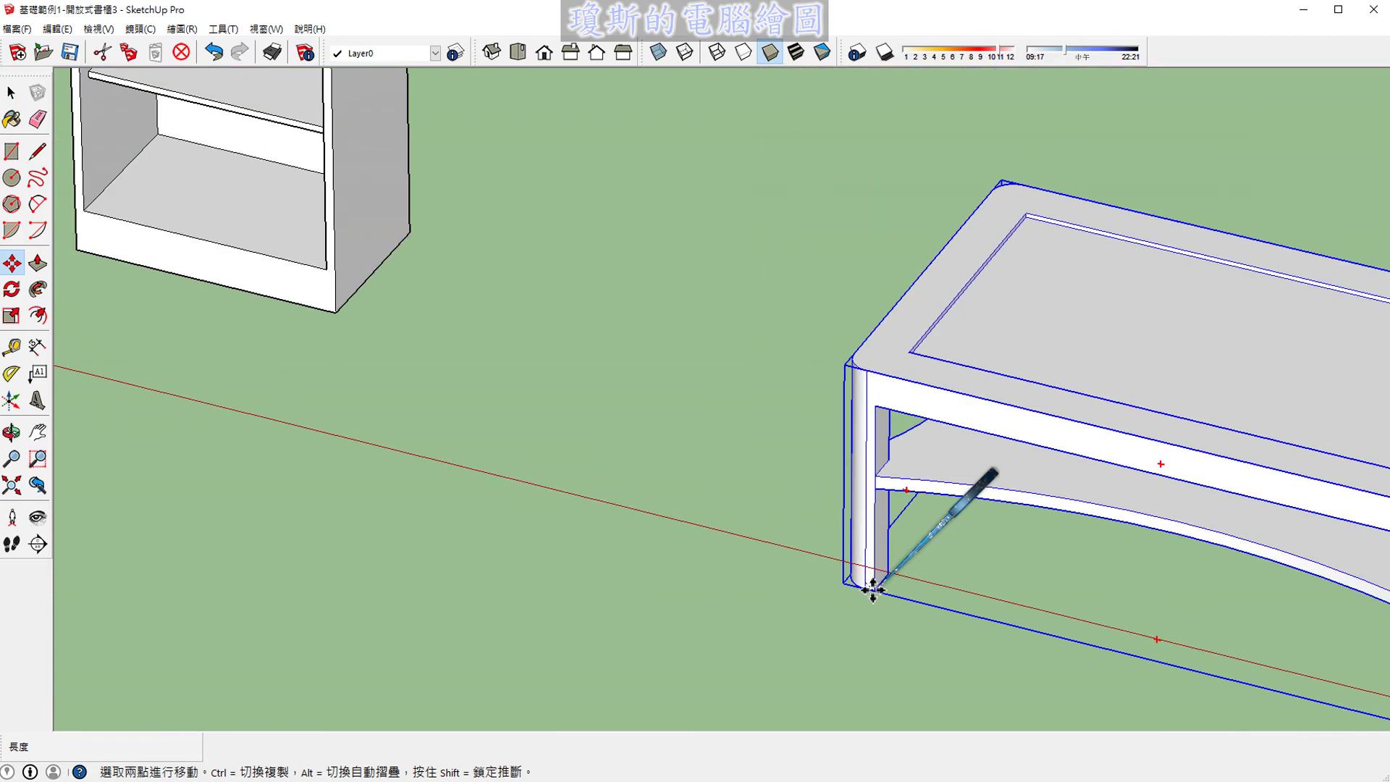
pyautogui.scroll(-2, 869, 580)
pyautogui.scroll(2, 579, 395)
pyautogui.scroll(3, 522, 391)
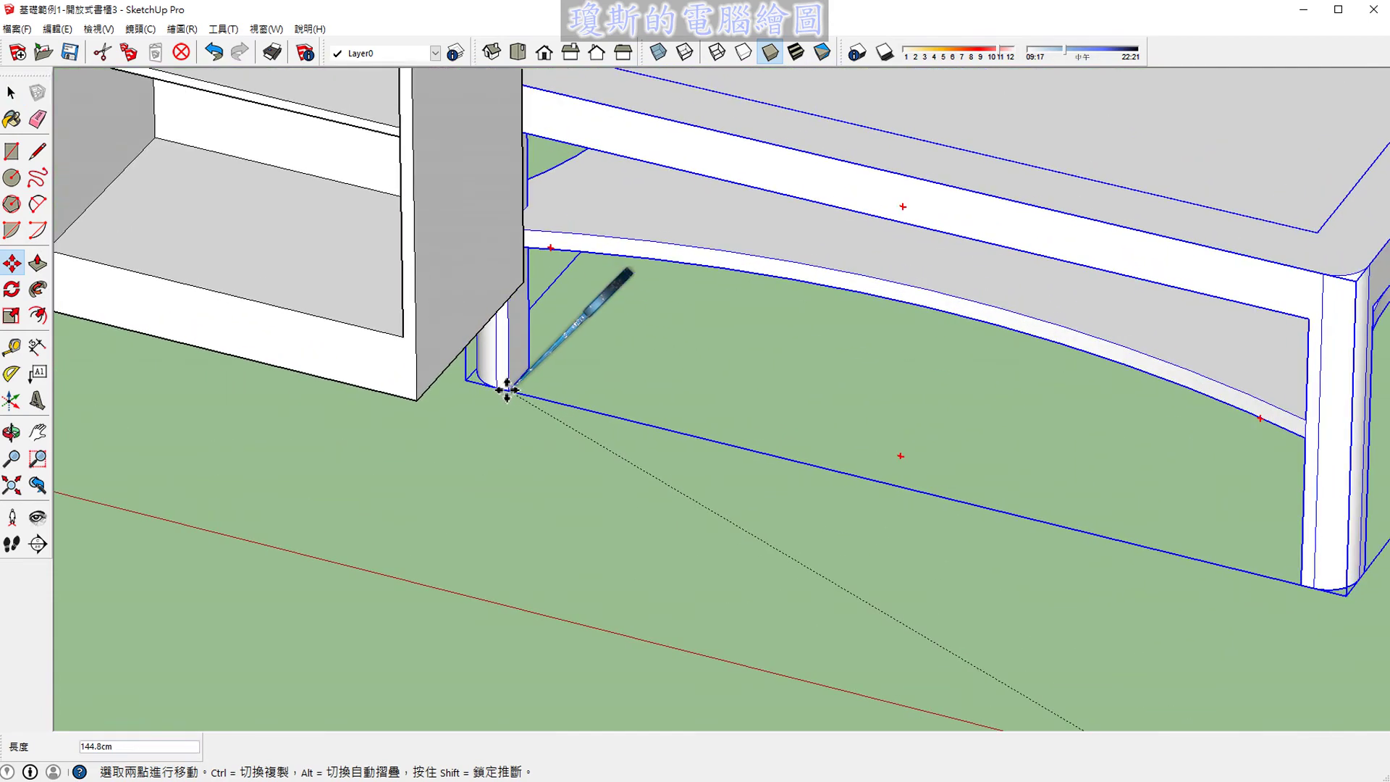
pyautogui.scroll(2, 499, 389)
pyautogui.scroll(2, 463, 390)
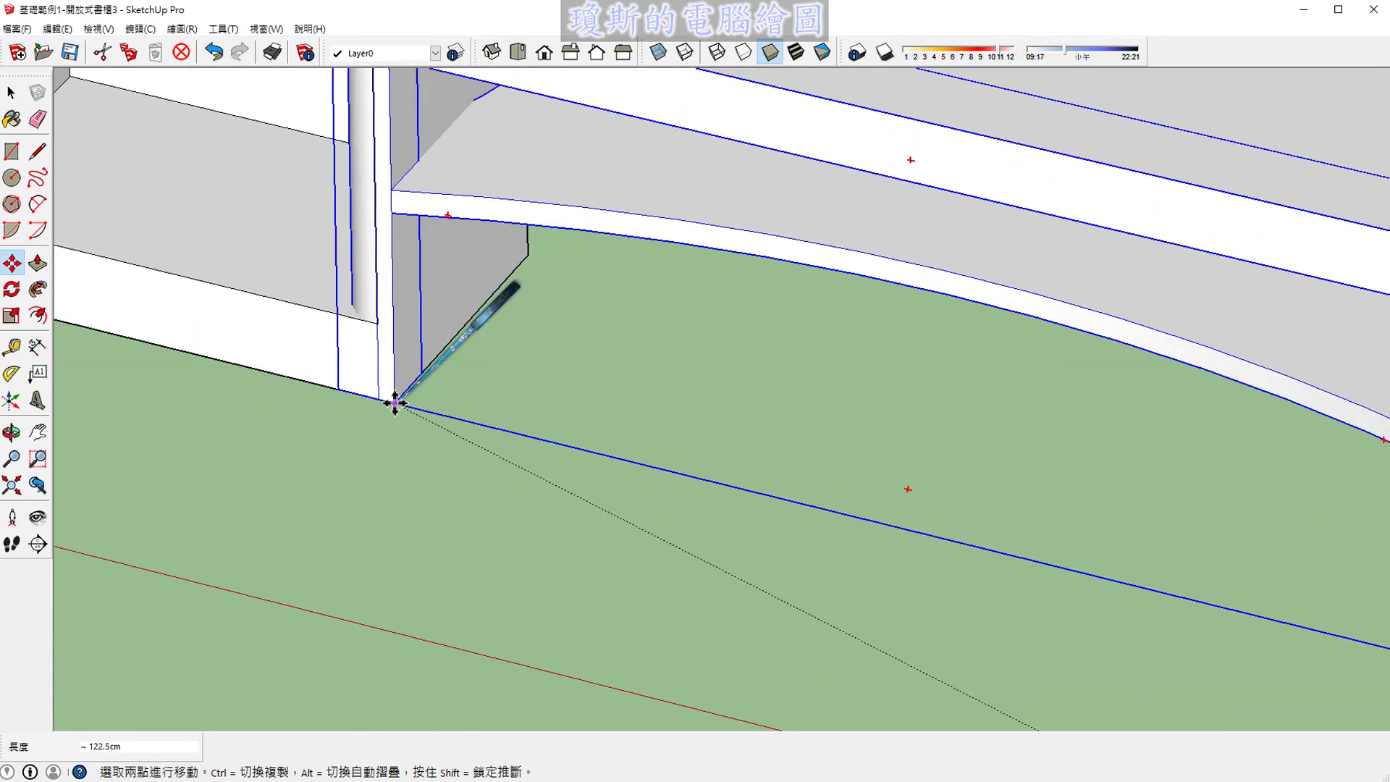
pyautogui.click(525, 501)
pyautogui.press('space')
pyautogui.scroll(-4, 534, 506)
pyautogui.scroll(-3, 606, 534)
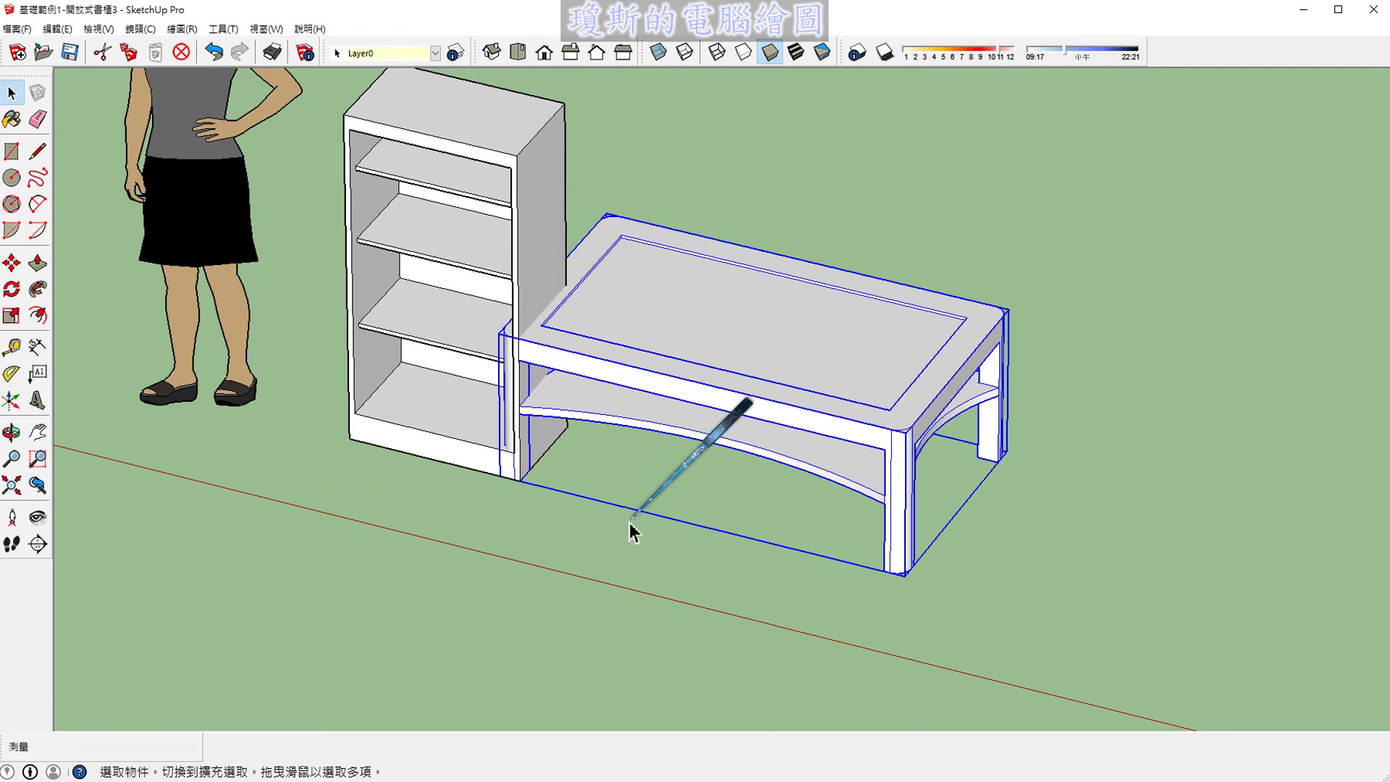
pyautogui.click(546, 60)
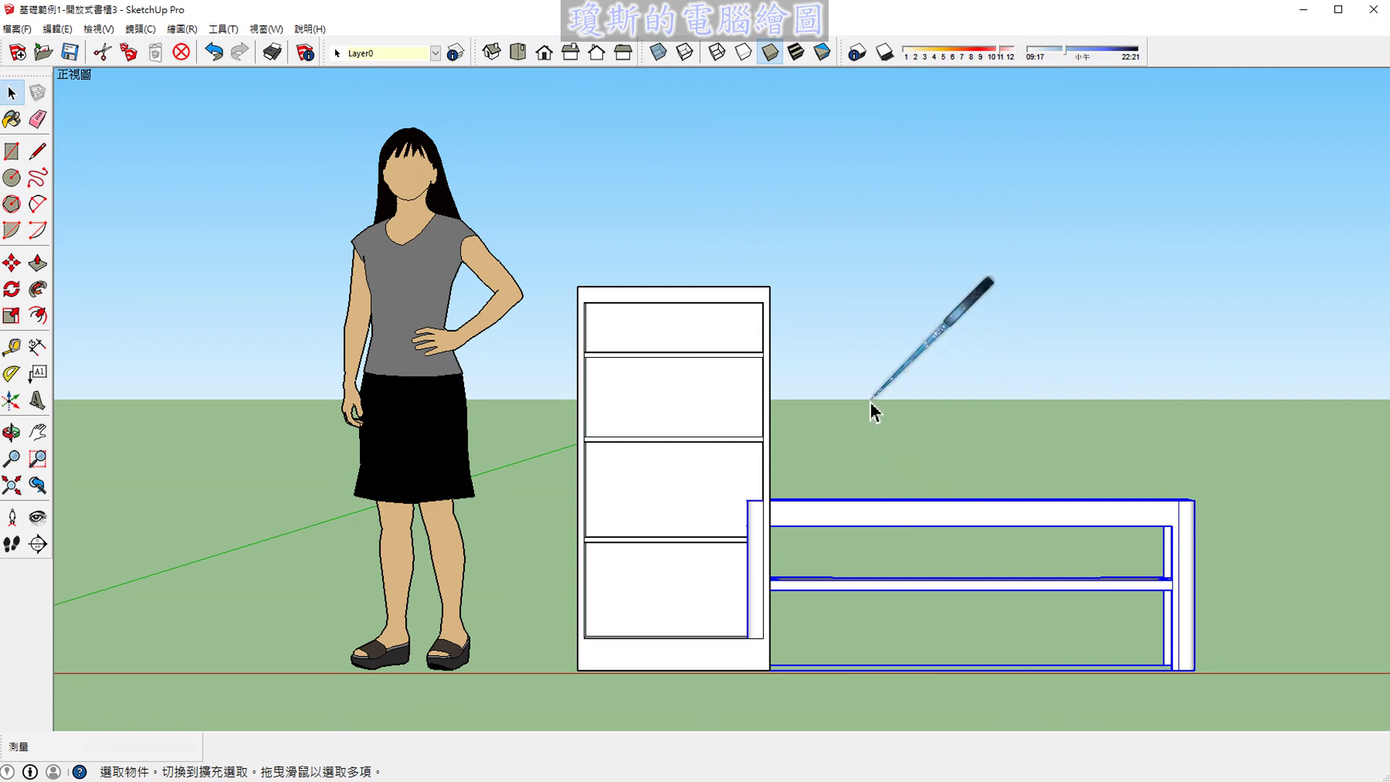
# Step: Slide the table about 97.0 cm right along the red axis, clear of the bookshelf
pyautogui.click(12, 263)
pyautogui.moveTo(1003, 320)
pyautogui.keyDown('shift'); pyautogui.mouseDown(button='middle')
pyautogui.moveTo(925, 357)
pyautogui.moveTo(987, 367)
pyautogui.mouseUp(button='middle'); pyautogui.keyUp('shift')
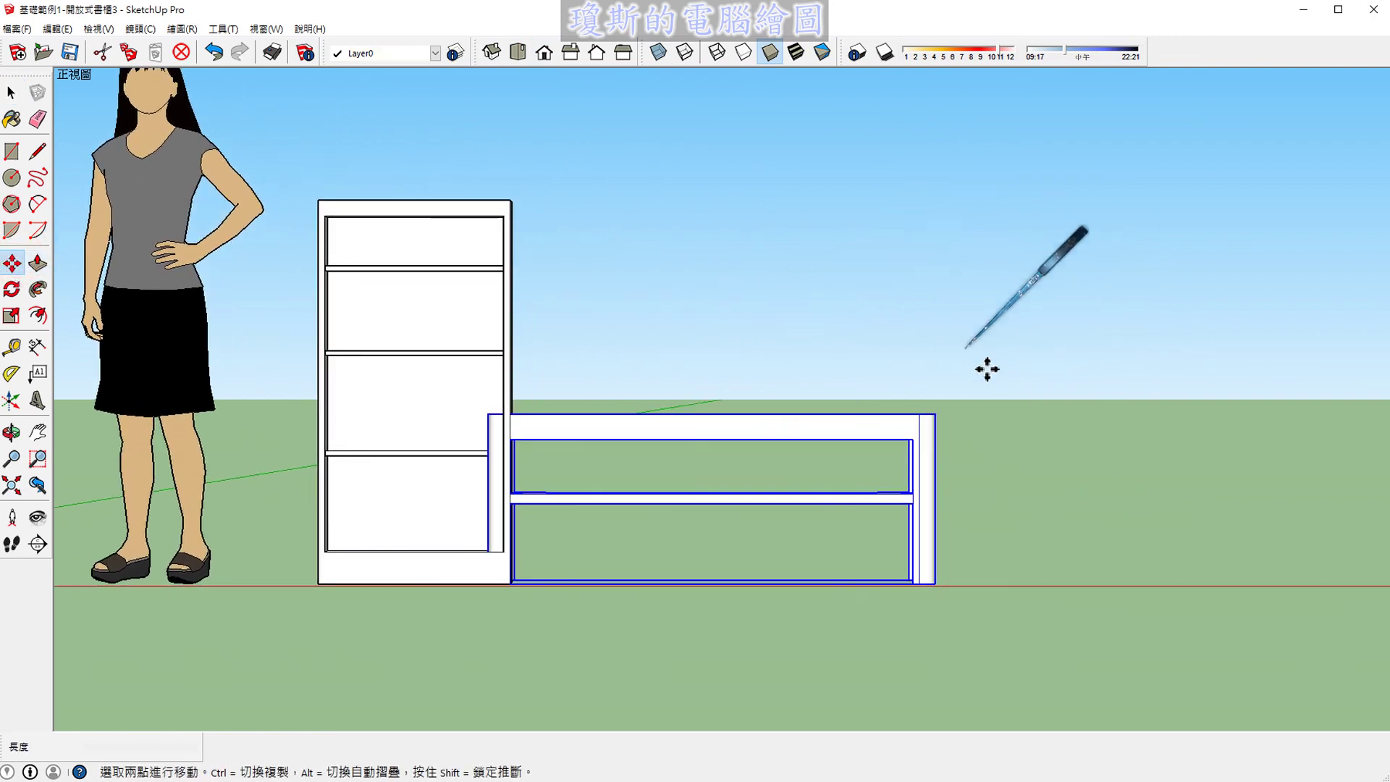
pyautogui.click(935, 586)
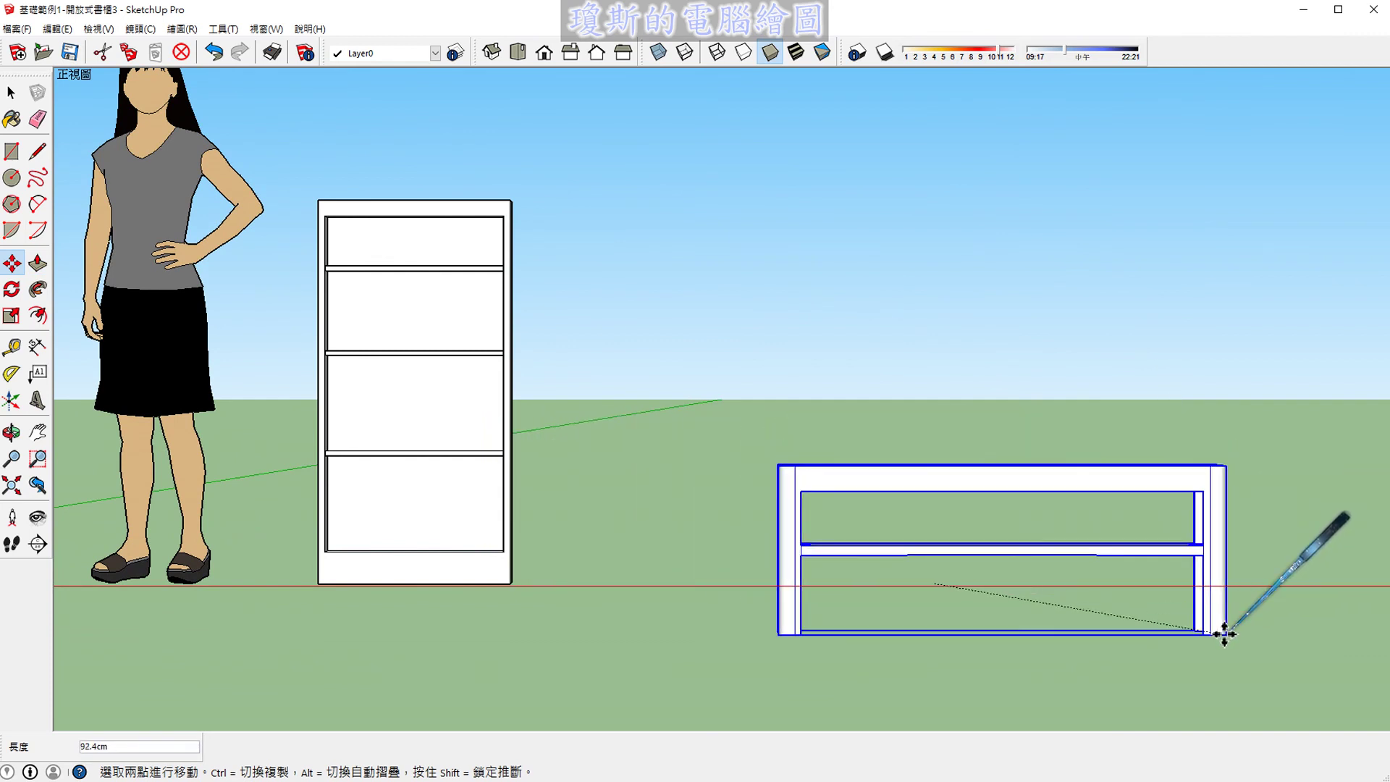
pyautogui.click(1245, 583)
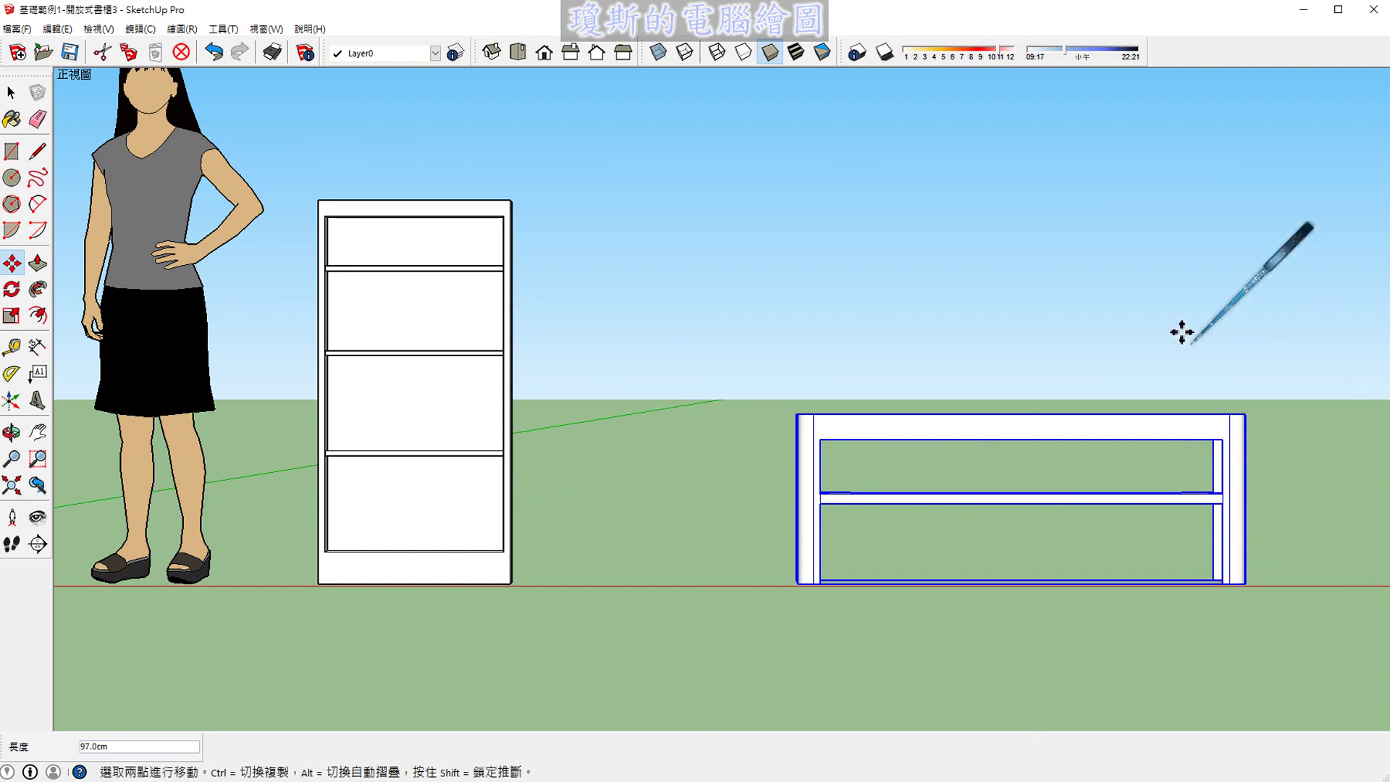
pyautogui.moveTo(1188, 345)
pyautogui.mouseDown(button='middle')
pyautogui.moveTo(1050, 497)
pyautogui.moveTo(1058, 568)
pyautogui.moveTo(801, 466)
pyautogui.moveTo(686, 373)
pyautogui.moveTo(611, 369)
pyautogui.moveTo(739, 506)
pyautogui.moveTo(897, 593)
pyautogui.moveTo(925, 580)
pyautogui.mouseUp(button='middle')
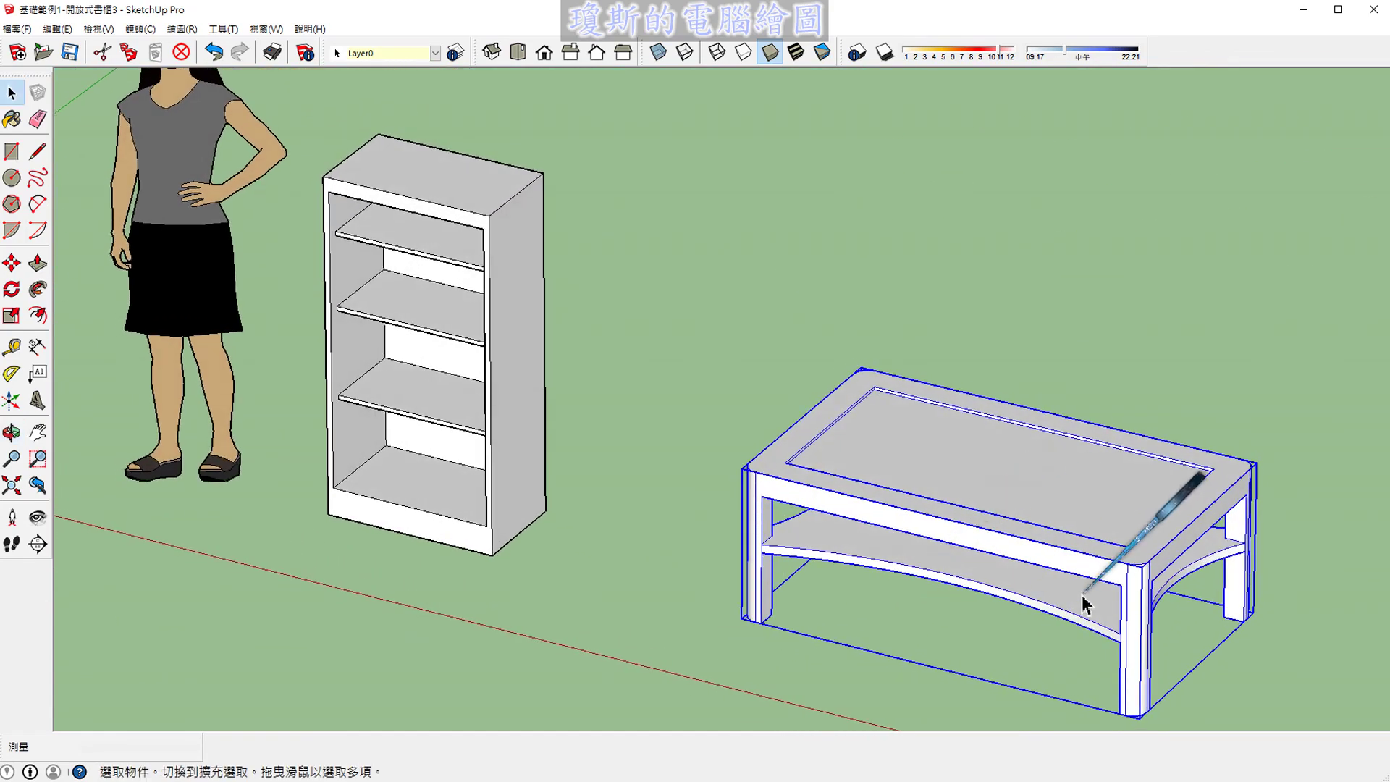
pyautogui.keyDown('shift'); pyautogui.moveTo(1085, 604); pyautogui.dragTo(932, 519, button='middle'); pyautogui.keyUp('shift')
pyautogui.scroll(3, 1118, 577)
pyautogui.keyDown('shift'); pyautogui.moveTo(1118, 578); pyautogui.dragTo(1099, 552, button='middle'); pyautogui.keyUp('shift')
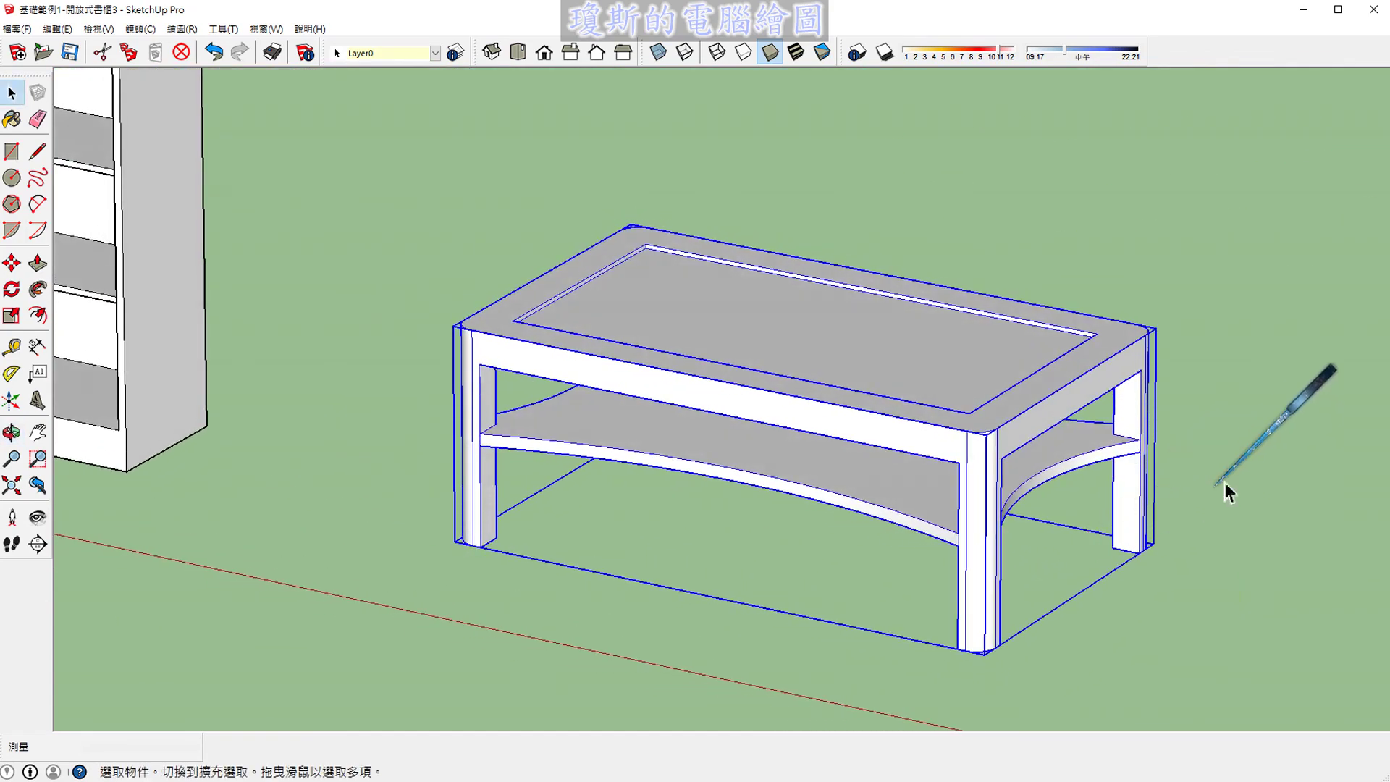